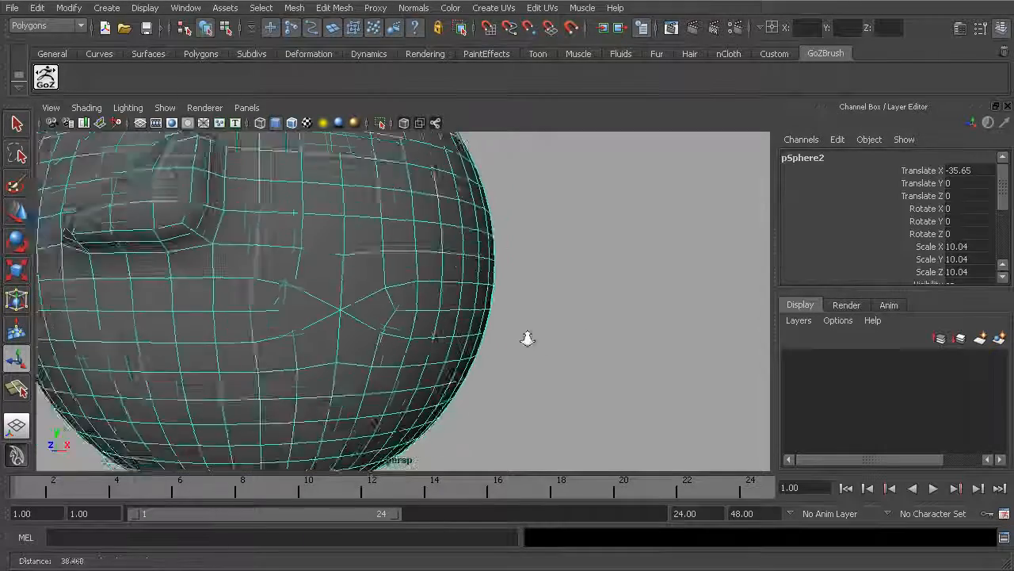
Examine the wireframe topology of the denser sphere, including its raised detail, the star-shaped junction and the pole
{"action": "left_click_drag", "start_coordinate": [525, 340], "coordinate": [285, 310], "text": "alt"}
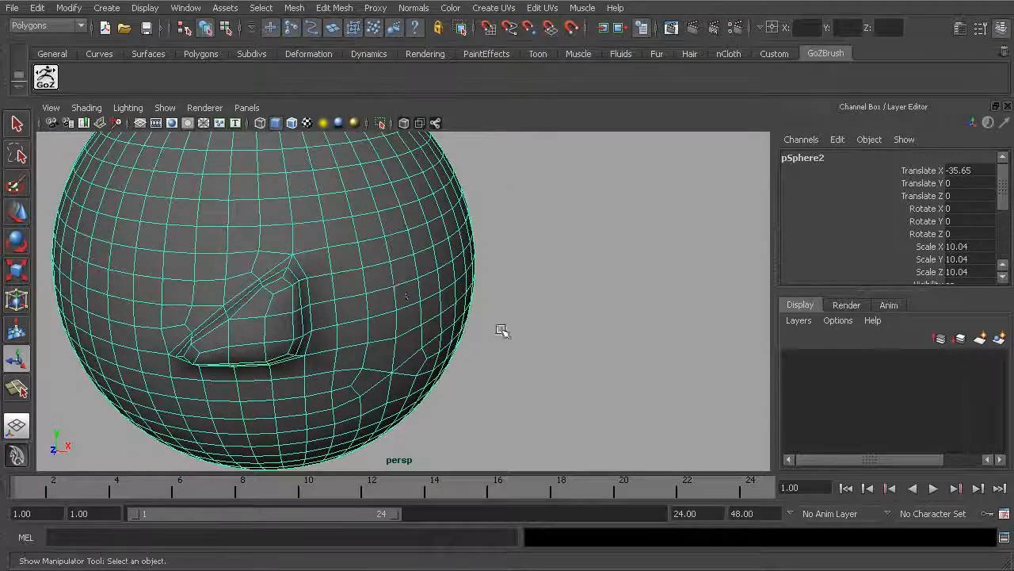
{"action": "right_click_drag", "start_coordinate": [499, 333], "coordinate": [383, 305], "text": "alt"}
{"action": "left_click_drag", "start_coordinate": [383, 305], "coordinate": [399, 356], "text": "alt"}
{"action": "right_click_drag", "start_coordinate": [398, 356], "coordinate": [593, 367], "text": "alt"}
{"action": "left_click_drag", "start_coordinate": [376, 235], "coordinate": [410, 285], "text": "alt"}
{"action": "right_click_drag", "start_coordinate": [409, 285], "coordinate": [456, 300], "text": "alt"}
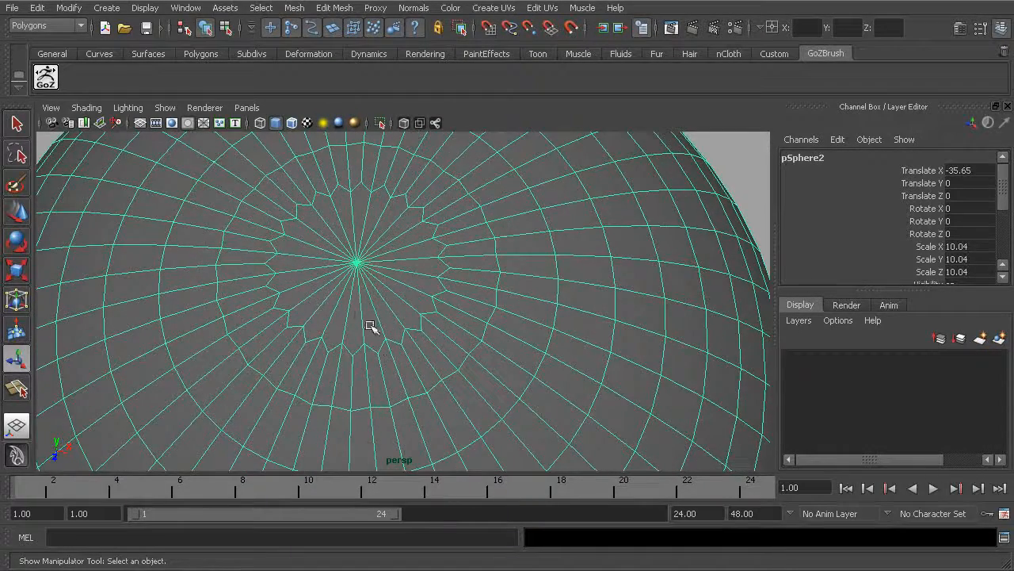
{"action": "right_click_drag", "start_coordinate": [456, 336], "coordinate": [324, 281], "text": "alt"}
{"action": "left_click_drag", "start_coordinate": [324, 280], "coordinate": [466, 286], "text": "alt"}
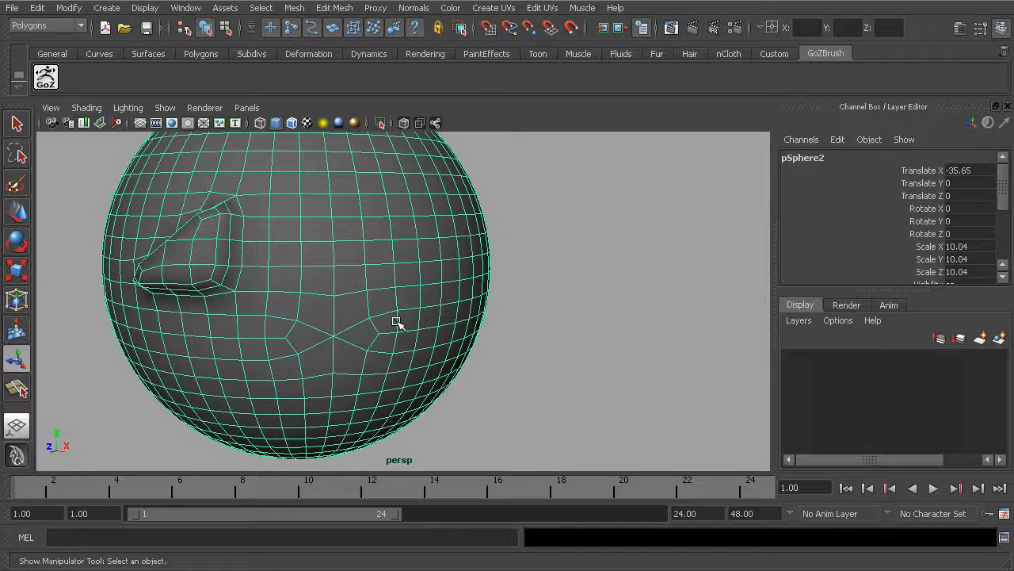
{"action": "scroll", "coordinate": [518, 317], "scroll_direction": "down", "scroll_amount": 5}
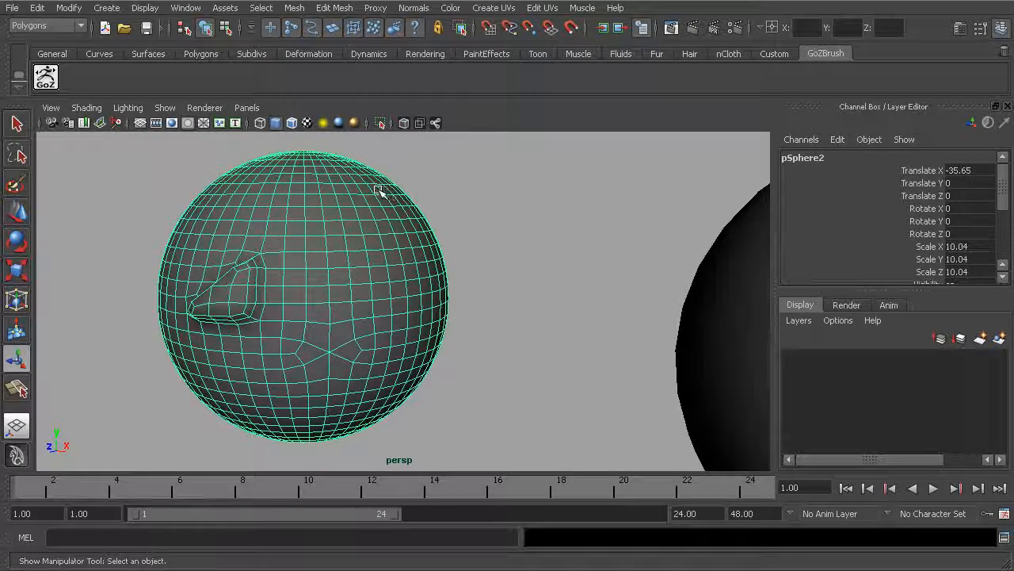
{"action": "left_click_drag", "start_coordinate": [438, 256], "coordinate": [422, 270], "text": "alt"}
{"action": "scroll", "coordinate": [396, 284], "scroll_direction": "down", "scroll_amount": 4}
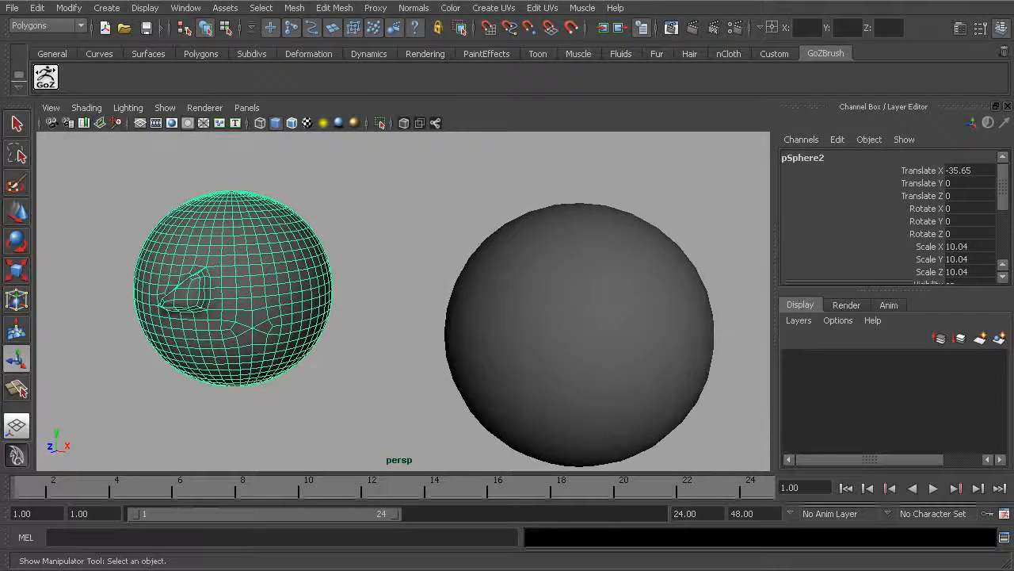
{"action": "left_click_drag", "start_coordinate": [180, 399], "coordinate": [269, 343], "text": "alt"}
{"action": "right_click_drag", "start_coordinate": [270, 344], "coordinate": [358, 332], "text": "alt"}
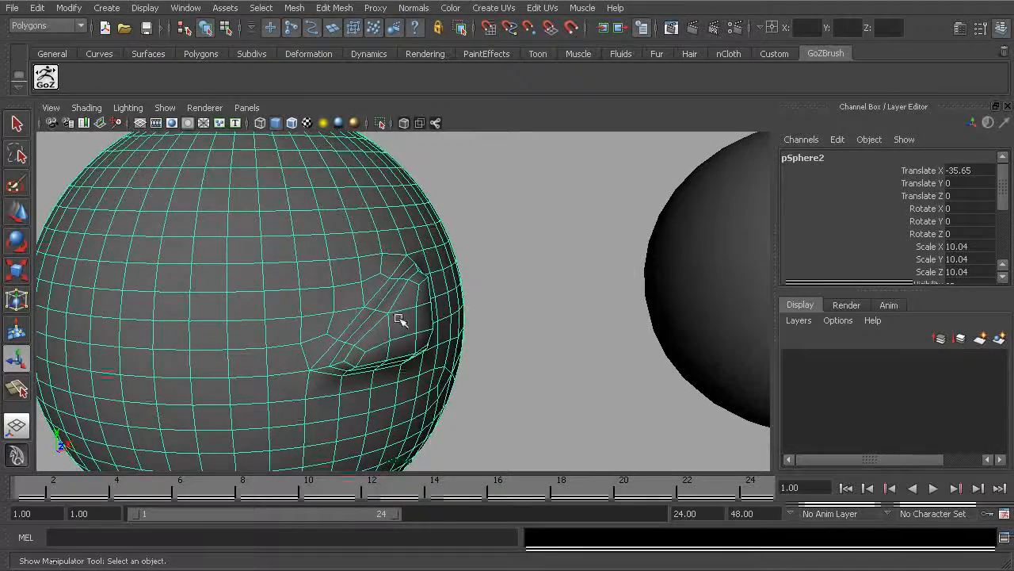
{"action": "left_click_drag", "start_coordinate": [465, 299], "coordinate": [396, 296], "text": "alt"}
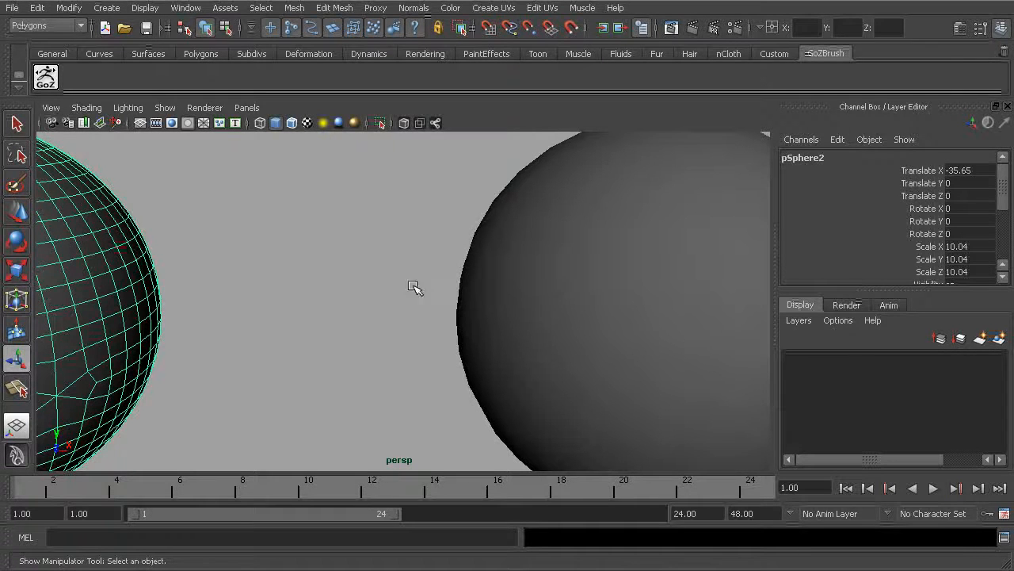
Select an irregular connected patch of seven faces on the front of the plain sphere
{"action": "middle_click_drag", "start_coordinate": [554, 265], "coordinate": [496, 268], "text": "alt"}
{"action": "left_click", "coordinate": [495, 267]}
{"action": "middle_click_drag", "start_coordinate": [631, 276], "coordinate": [515, 274], "text": "alt"}
{"action": "left_click_drag", "start_coordinate": [515, 274], "coordinate": [482, 272], "text": "alt"}
{"action": "middle_click_drag", "start_coordinate": [465, 277], "coordinate": [480, 287], "text": "alt"}
{"action": "right_click_drag", "start_coordinate": [480, 287], "coordinate": [451, 334], "text": "alt"}
{"action": "left_click", "coordinate": [456, 328]}
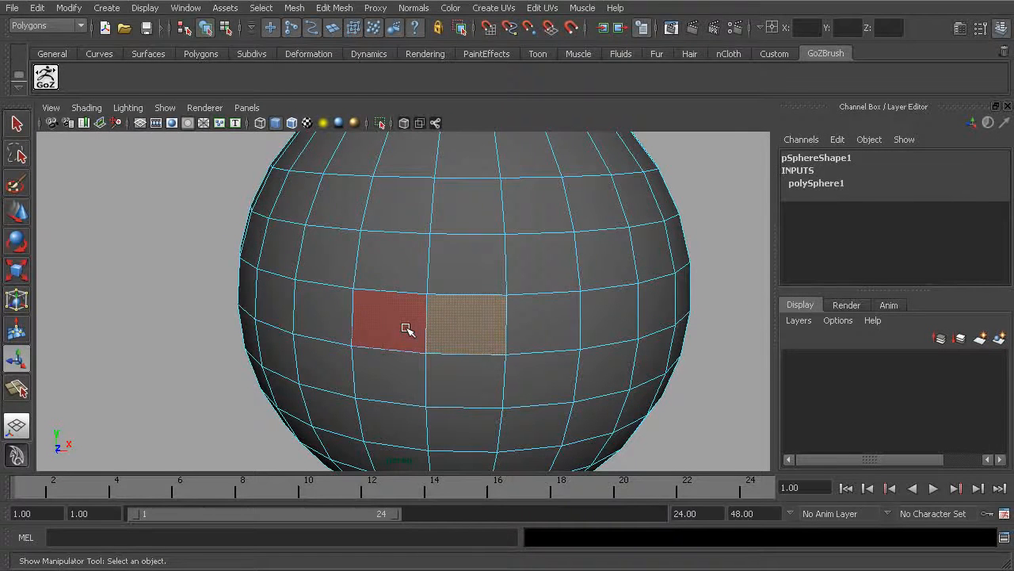
{"action": "left_click", "coordinate": [404, 323], "text": "shift"}
{"action": "left_click", "coordinate": [388, 274], "text": "shift"}
{"action": "left_click", "coordinate": [343, 260], "text": "shift"}
{"action": "left_click", "coordinate": [343, 218], "text": "shift"}
{"action": "left_click", "coordinate": [398, 212], "text": "shift"}
{"action": "left_click_drag", "start_coordinate": [438, 307], "coordinate": [452, 281], "text": "alt"}
{"action": "left_click", "coordinate": [421, 310], "text": "shift"}
{"action": "middle_click_drag", "start_coordinate": [487, 269], "coordinate": [486, 317], "text": "alt"}
Extrude the selected face patch inward to form a recess, then return to object mode and deselect the sphere
{"action": "left_click", "coordinate": [334, 7]}
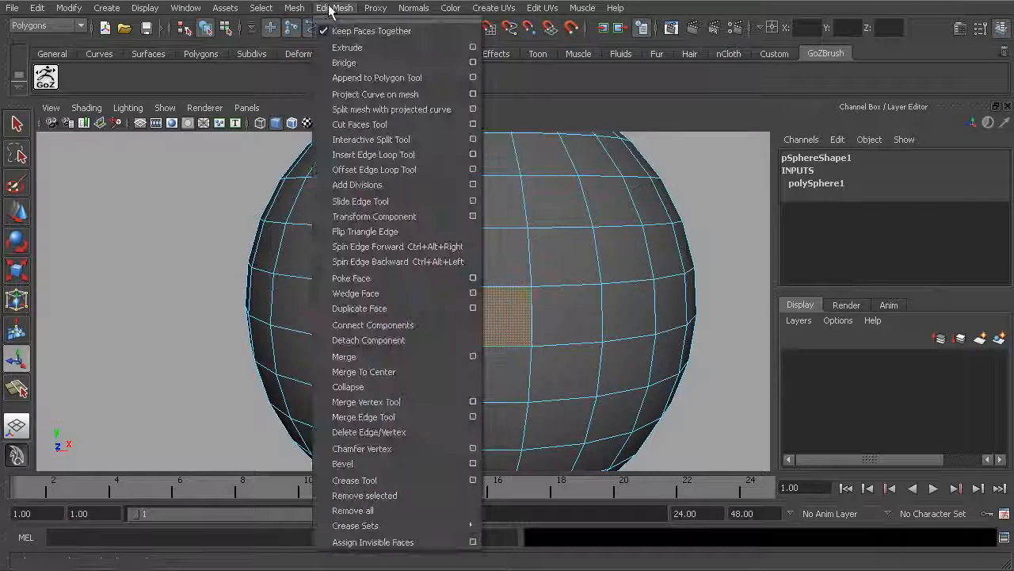
{"action": "left_click", "coordinate": [353, 54]}
{"action": "left_click_drag", "start_coordinate": [460, 188], "coordinate": [404, 294], "text": "alt"}
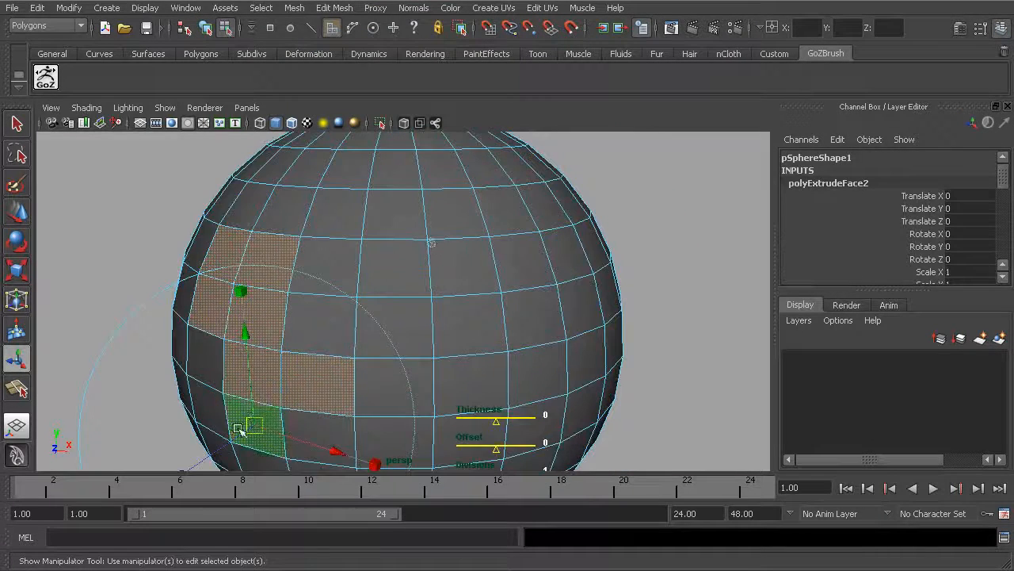
{"action": "left_click_drag", "start_coordinate": [221, 450], "coordinate": [200, 466]}
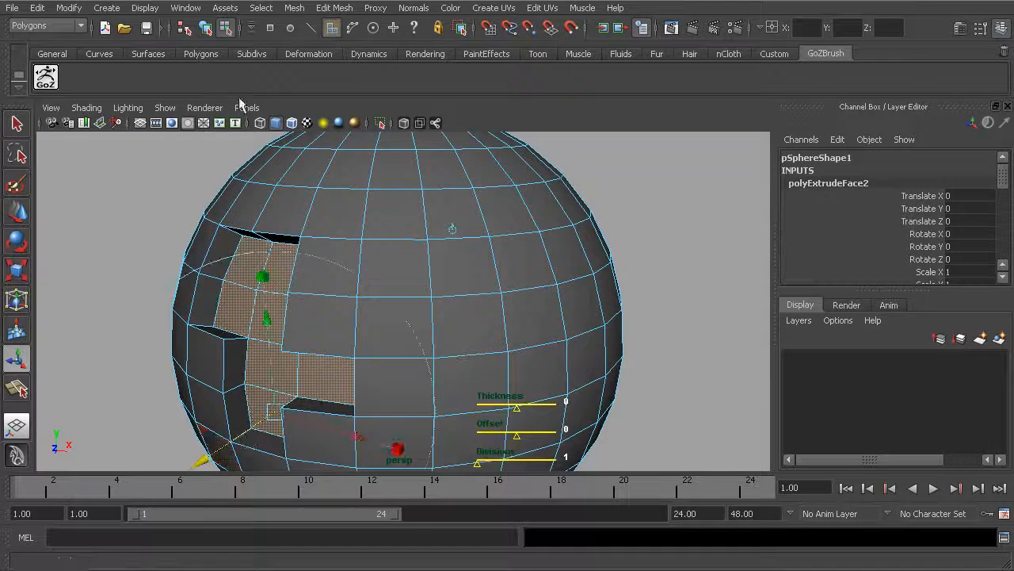
{"action": "left_click", "coordinate": [205, 27]}
{"action": "left_click", "coordinate": [611, 181]}
Select all the outer rim edges around the stepped recess on the sphere
{"action": "left_click_drag", "start_coordinate": [611, 290], "coordinate": [539, 250], "text": "alt"}
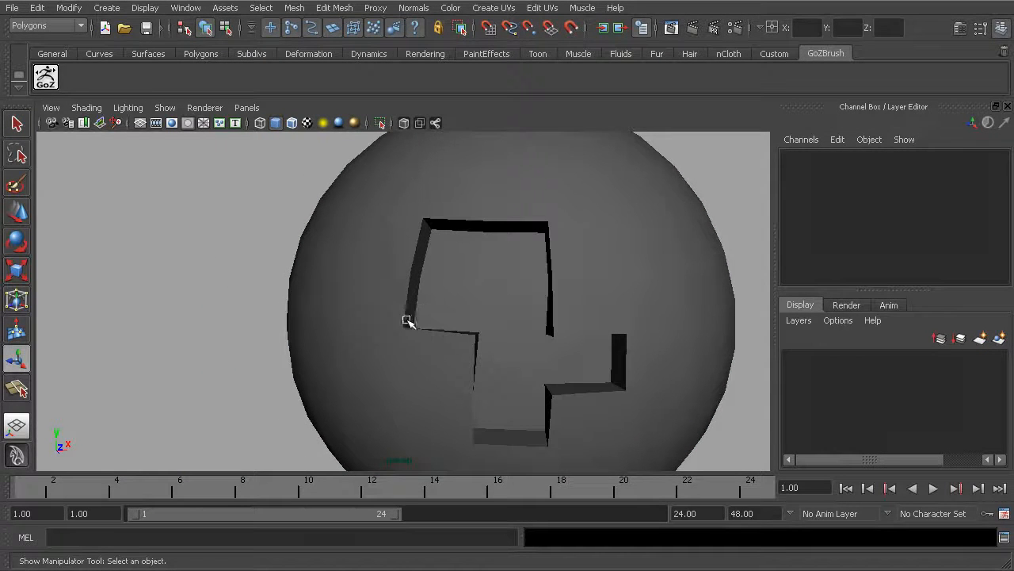
{"action": "left_click_drag", "start_coordinate": [462, 333], "coordinate": [436, 331], "text": "alt"}
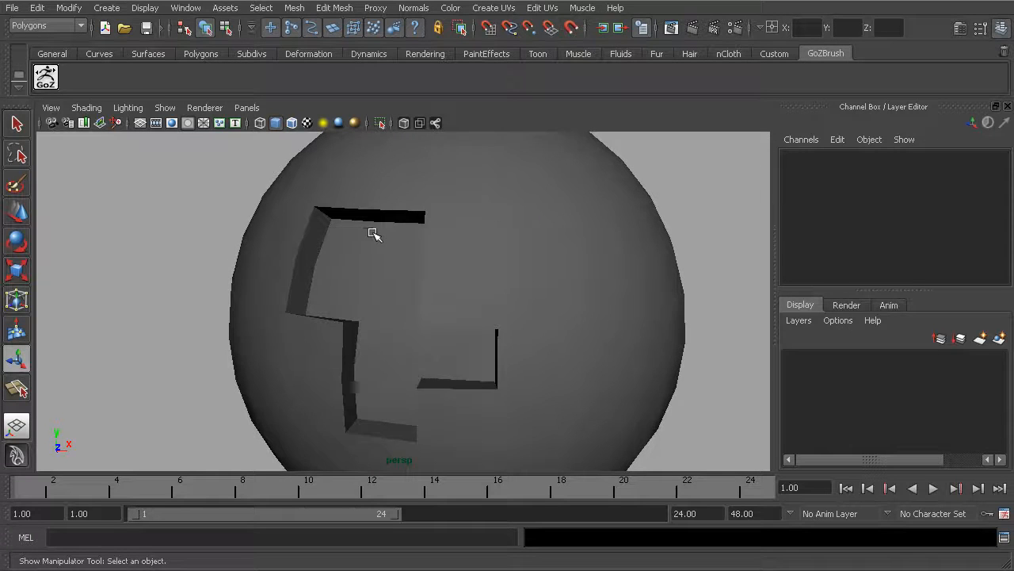
{"action": "middle_click_drag", "start_coordinate": [370, 233], "coordinate": [381, 242], "text": "alt"}
{"action": "right_click_drag", "start_coordinate": [381, 242], "coordinate": [417, 246], "text": "alt"}
{"action": "right_click_drag", "start_coordinate": [386, 214], "coordinate": [380, 179]}
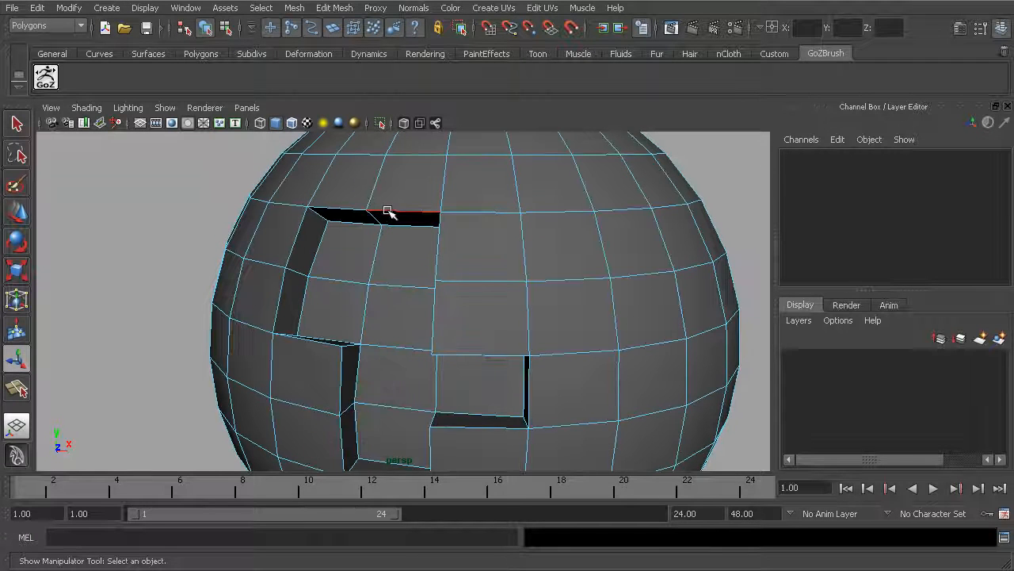
{"action": "left_click", "coordinate": [387, 212]}
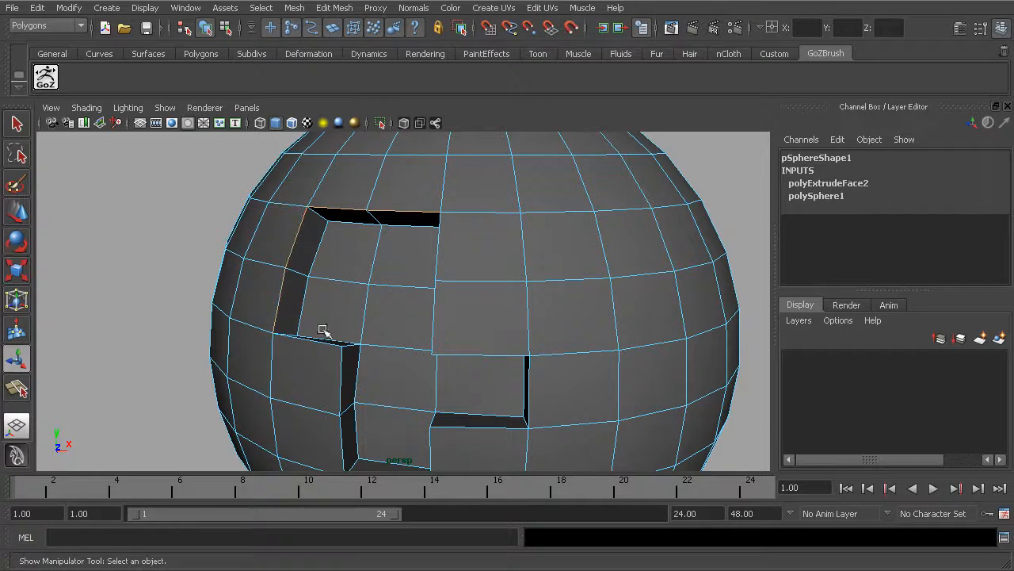
{"action": "left_click_drag", "start_coordinate": [297, 295], "coordinate": [341, 371], "text": "alt"}
{"action": "middle_click_drag", "start_coordinate": [393, 394], "coordinate": [389, 286], "text": "alt"}
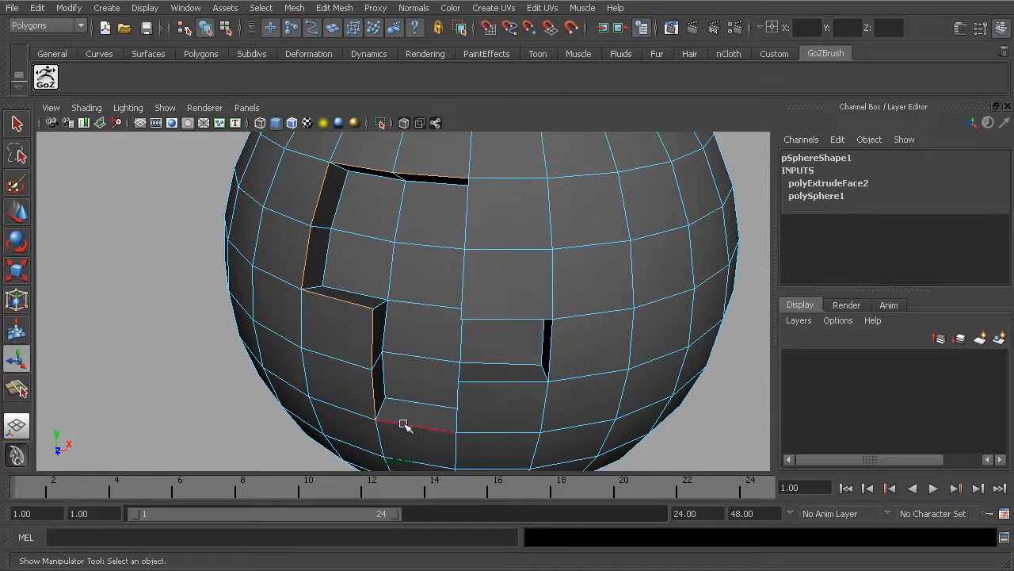
{"action": "left_click_drag", "start_coordinate": [448, 409], "coordinate": [568, 419], "text": "alt"}
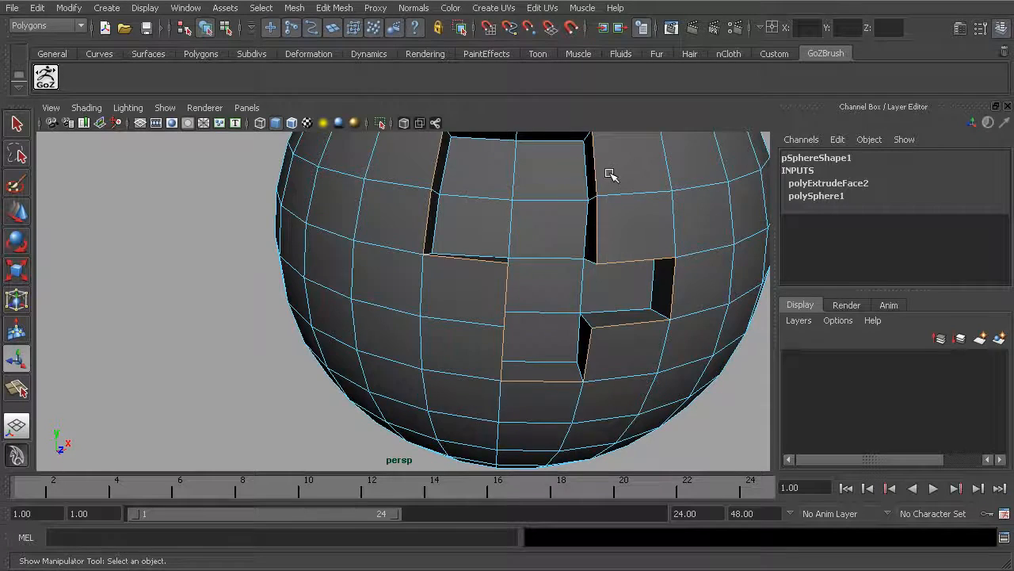
{"action": "middle_click_drag", "start_coordinate": [607, 174], "coordinate": [602, 225], "text": "alt"}
{"action": "left_click_drag", "start_coordinate": [602, 224], "coordinate": [549, 217], "text": "alt"}
{"action": "right_click_drag", "start_coordinate": [548, 217], "coordinate": [486, 242], "text": "alt"}
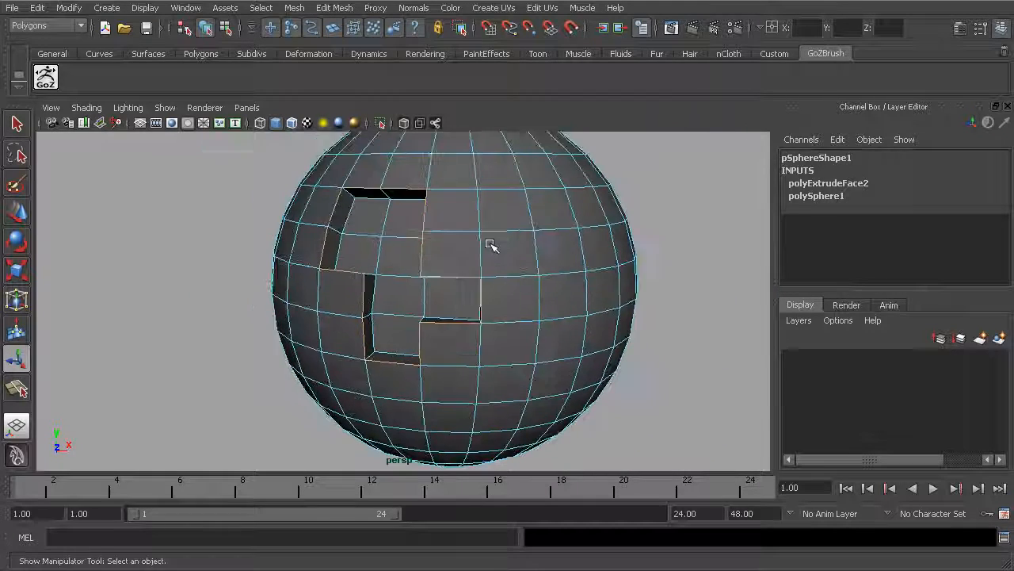
{"action": "left_click_drag", "start_coordinate": [470, 266], "coordinate": [397, 153], "text": "alt"}
Bevel the selected rim edges using the reset bevel settings, with a width of 0.5 and 1 segment
{"action": "left_click", "coordinate": [334, 8]}
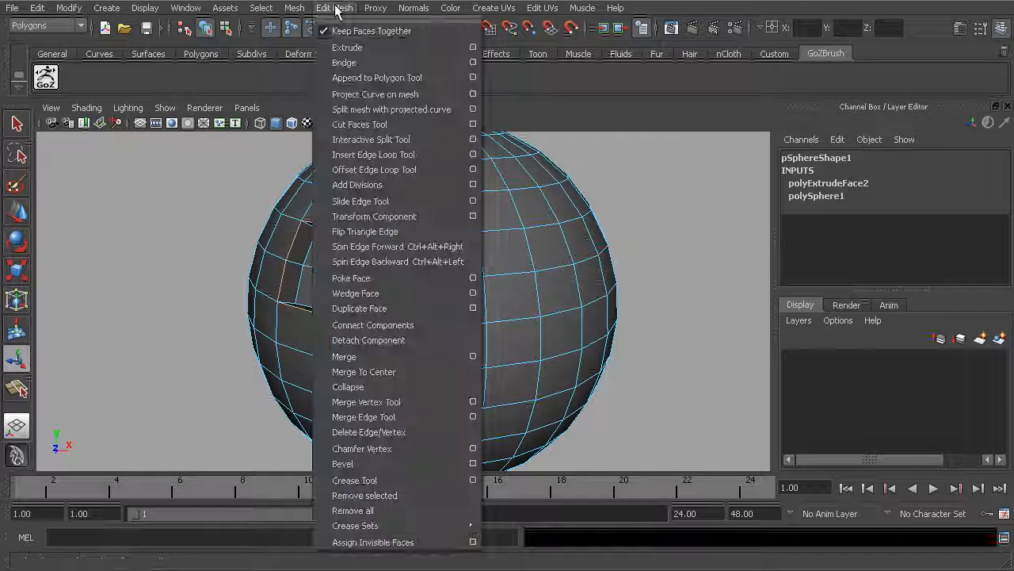
{"action": "left_click", "coordinate": [473, 463]}
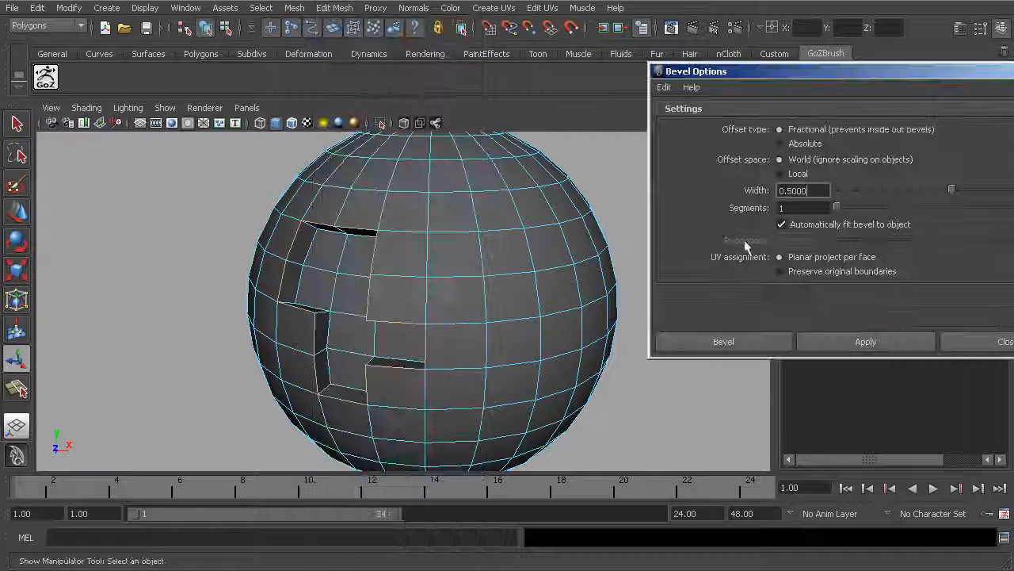
{"action": "left_click", "coordinate": [664, 87]}
{"action": "left_click", "coordinate": [681, 115]}
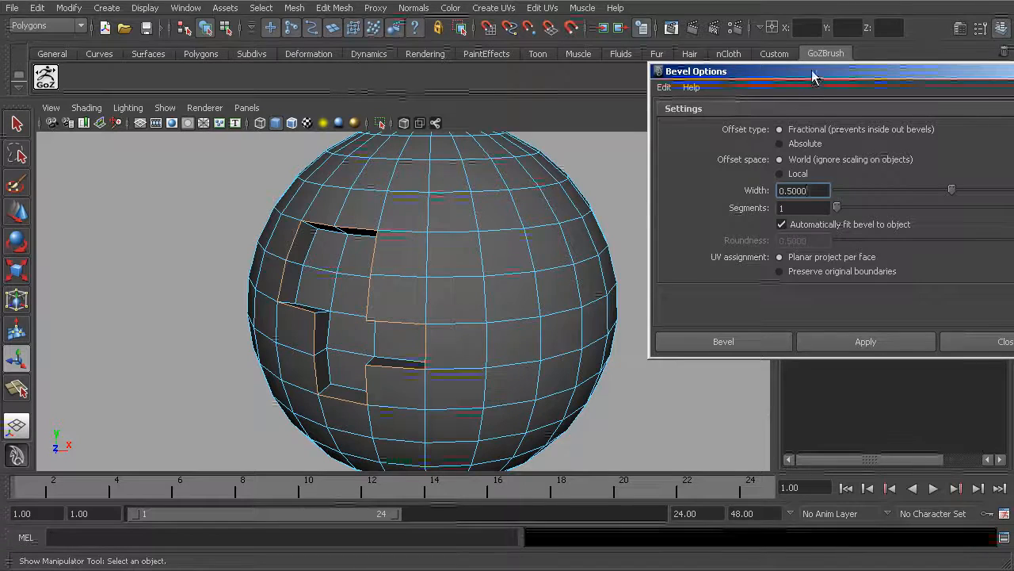
{"action": "left_click_drag", "start_coordinate": [812, 77], "coordinate": [702, 72]}
{"action": "left_click", "coordinate": [660, 336]}
{"action": "mouse_move", "coordinate": [730, 284]}
{"action": "left_mouse_down", "text": "alt"}
{"action": "mouse_move", "coordinate": [600, 264]}
{"action": "mouse_move", "coordinate": [570, 274]}
{"action": "mouse_move", "coordinate": [732, 274]}
{"action": "left_mouse_up", "text": "alt"}
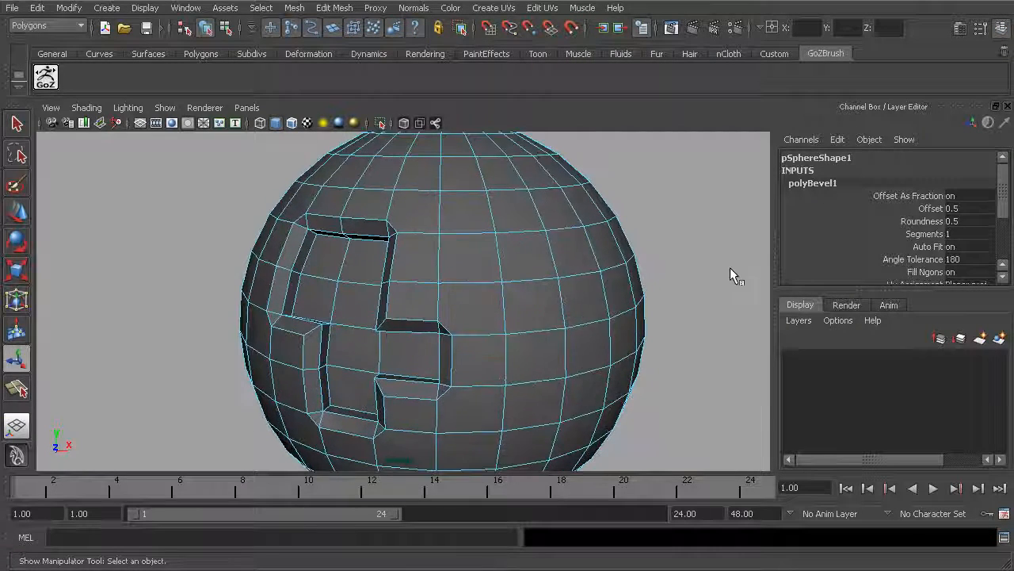
Set the bevel's offset to 0.1 and return to object mode
{"action": "left_click", "coordinate": [940, 209]}
{"action": "middle_click_drag", "start_coordinate": [752, 233], "coordinate": [744, 236]}
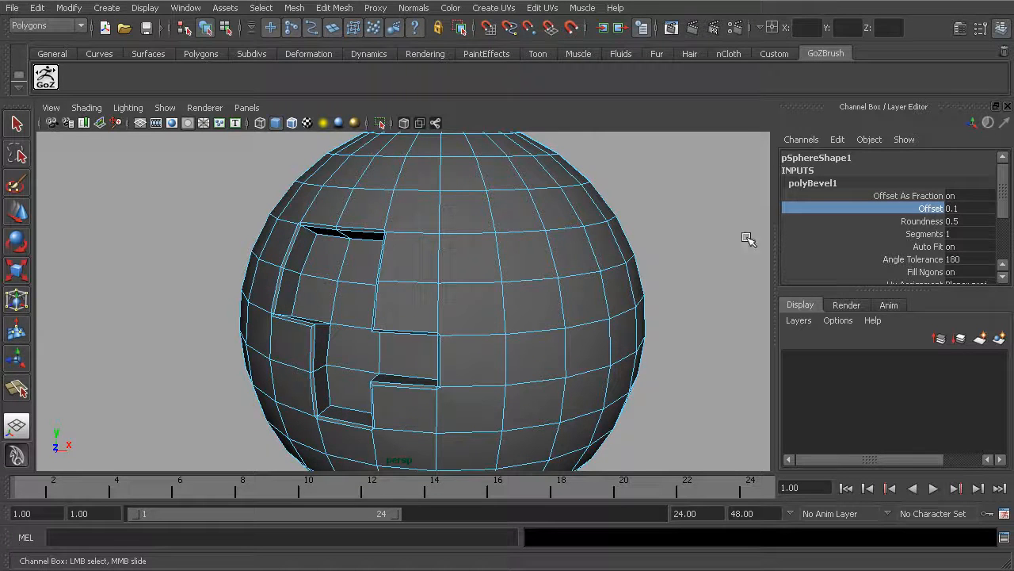
{"action": "right_click_drag", "start_coordinate": [664, 216], "coordinate": [728, 231], "text": "alt"}
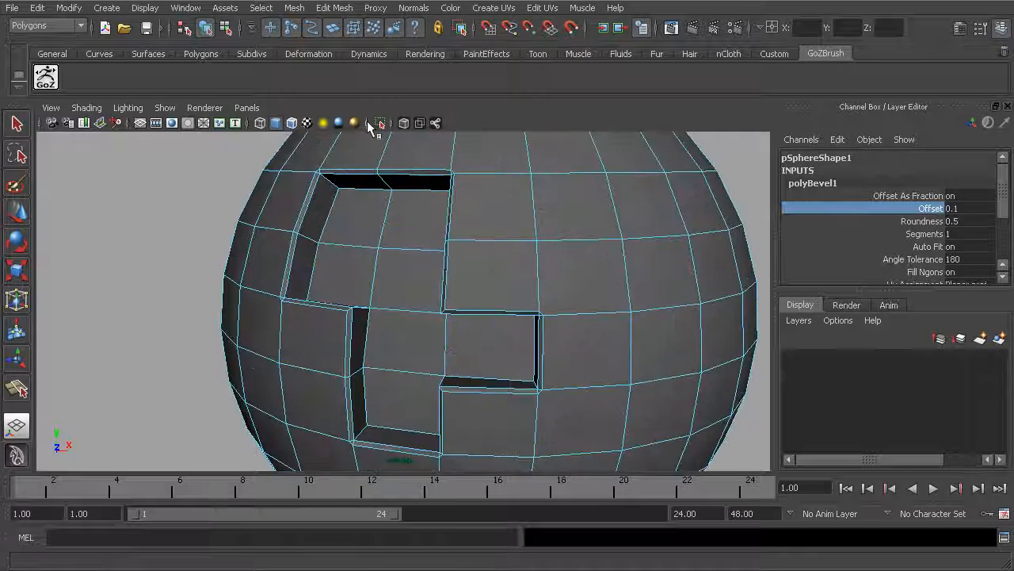
{"action": "left_click", "coordinate": [204, 28]}
Deselect the sphere and inspect the shaded bevelled rim of the recess from near and far
{"action": "left_click", "coordinate": [172, 123]}
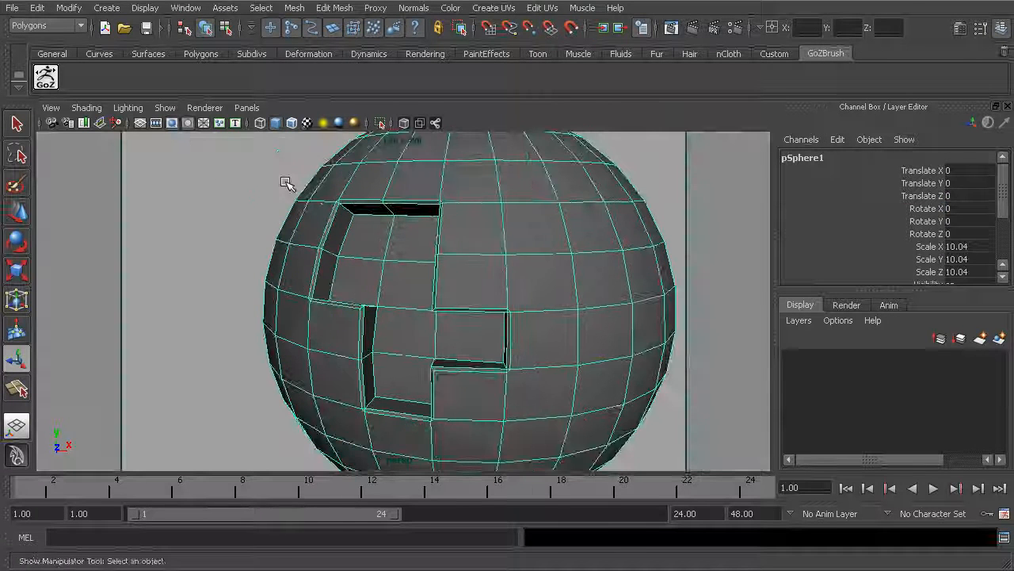
{"action": "left_click", "coordinate": [266, 195]}
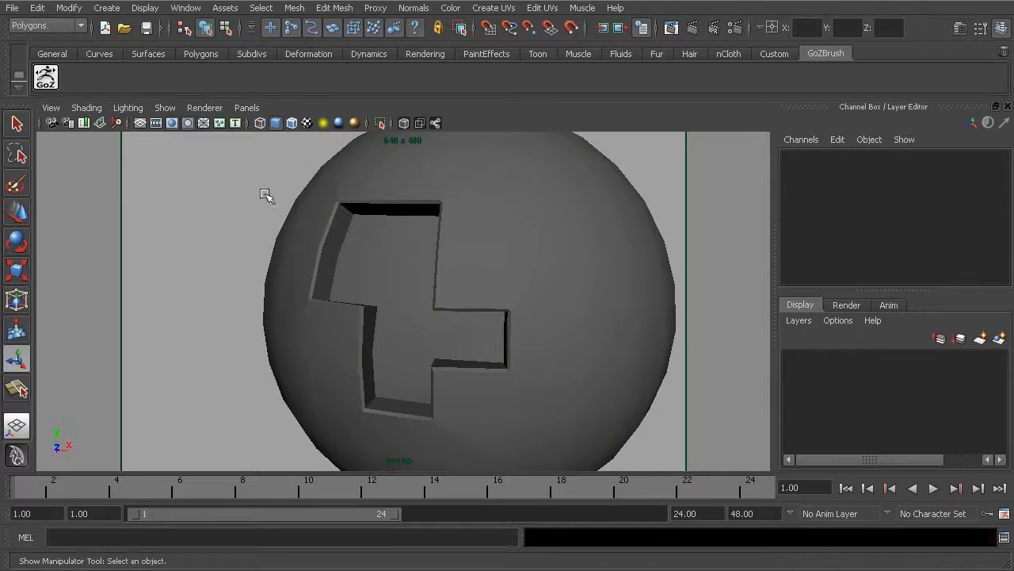
{"action": "left_click", "coordinate": [187, 125]}
{"action": "left_click", "coordinate": [173, 123]}
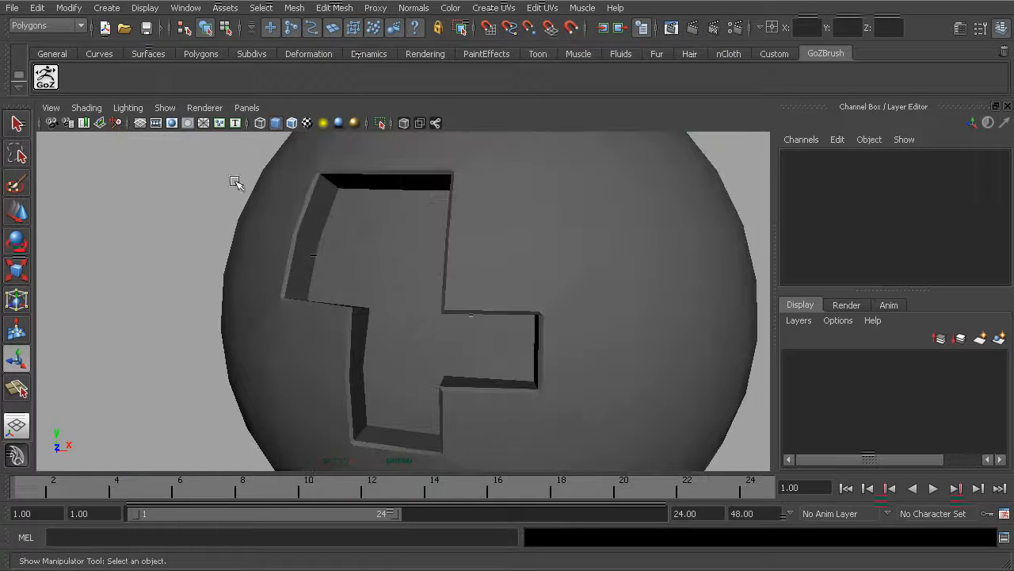
{"action": "left_click_drag", "start_coordinate": [339, 208], "coordinate": [324, 214], "text": "alt"}
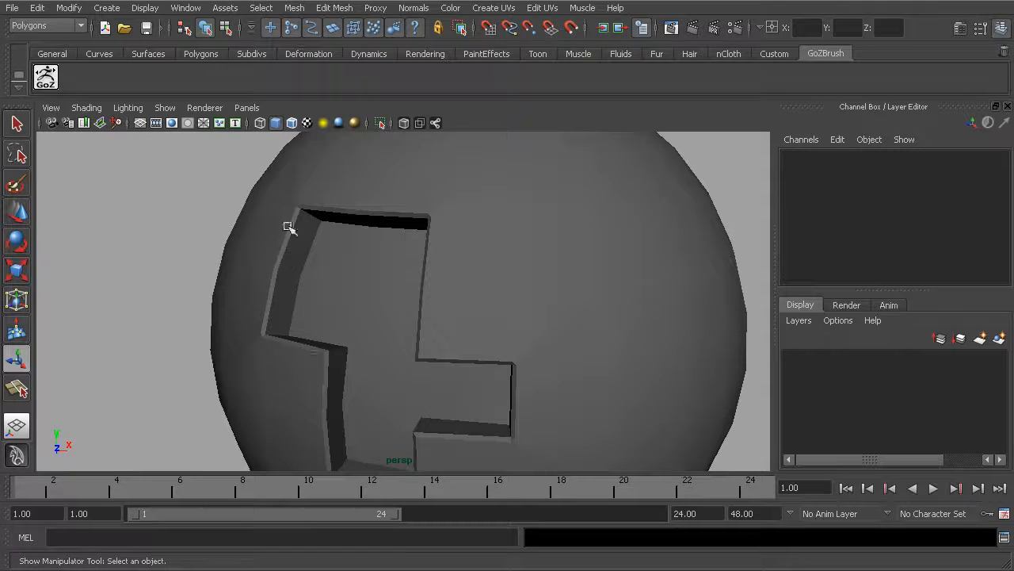
{"action": "right_click_drag", "start_coordinate": [577, 259], "coordinate": [472, 263], "text": "alt"}
{"action": "right_click_drag", "start_coordinate": [539, 272], "coordinate": [486, 265], "text": "alt"}
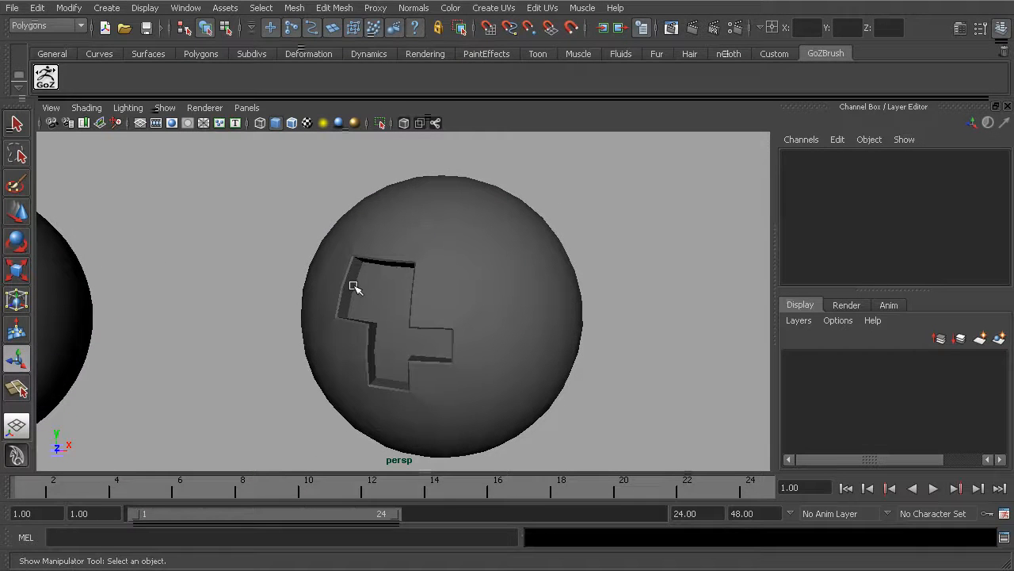
{"action": "right_click_drag", "start_coordinate": [412, 283], "coordinate": [476, 293], "text": "alt"}
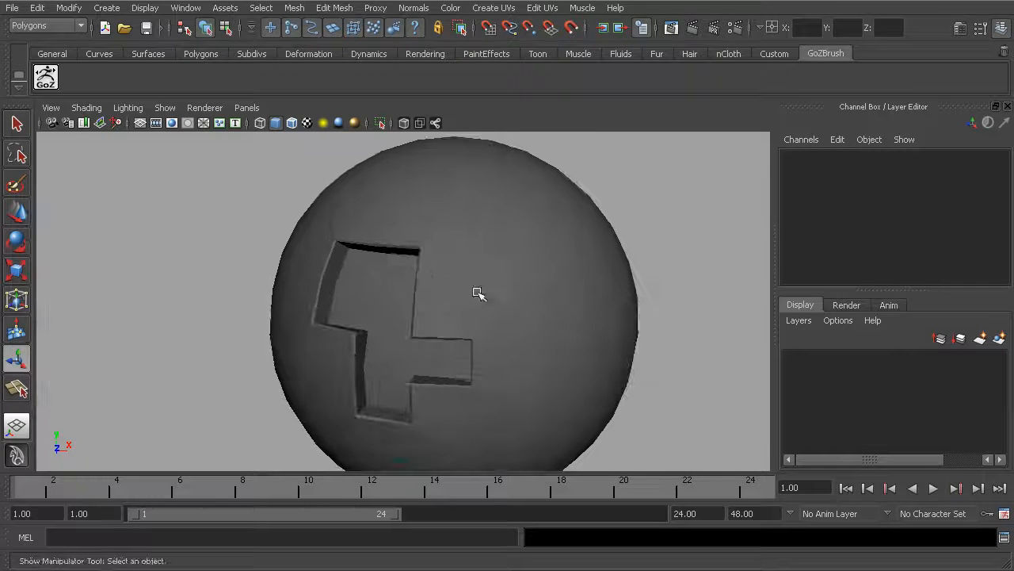
Select the recessed sphere and examine the wireframe at the corners of its bevelled rim
{"action": "left_click", "coordinate": [336, 264]}
{"action": "left_click_drag", "start_coordinate": [453, 265], "coordinate": [428, 258], "text": "alt"}
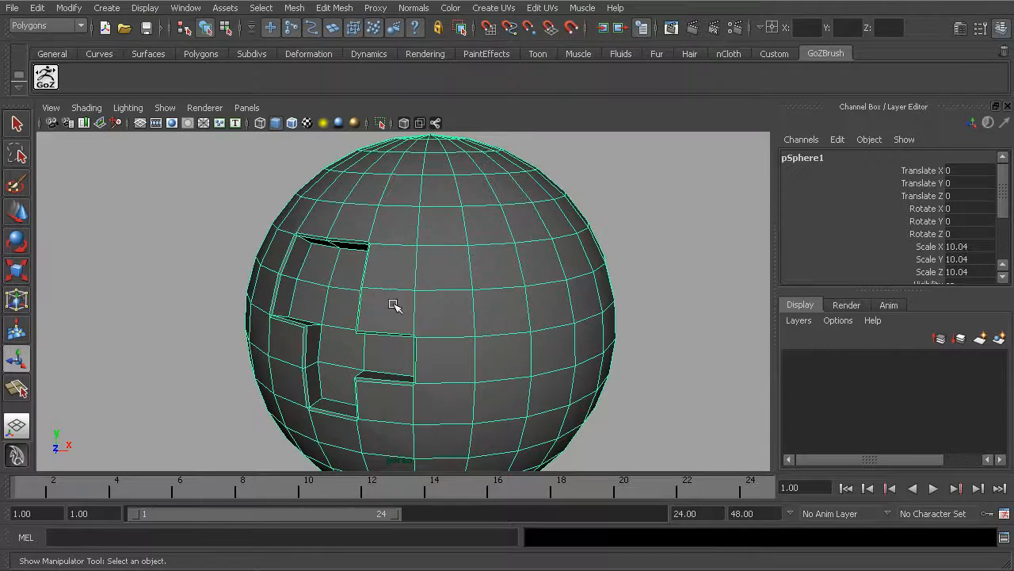
{"action": "left_click_drag", "start_coordinate": [428, 261], "coordinate": [394, 289], "text": "alt"}
{"action": "scroll", "coordinate": [393, 289], "scroll_direction": "up", "scroll_amount": 10}
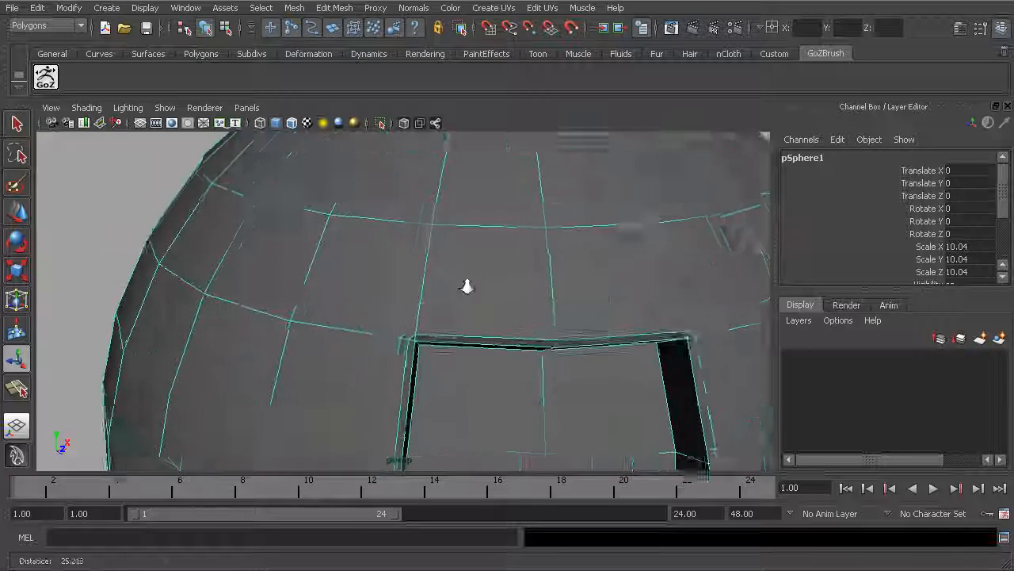
{"action": "middle_click_drag", "start_coordinate": [519, 278], "coordinate": [475, 283], "text": "alt"}
{"action": "scroll", "coordinate": [476, 283], "scroll_direction": "up", "scroll_amount": 2}
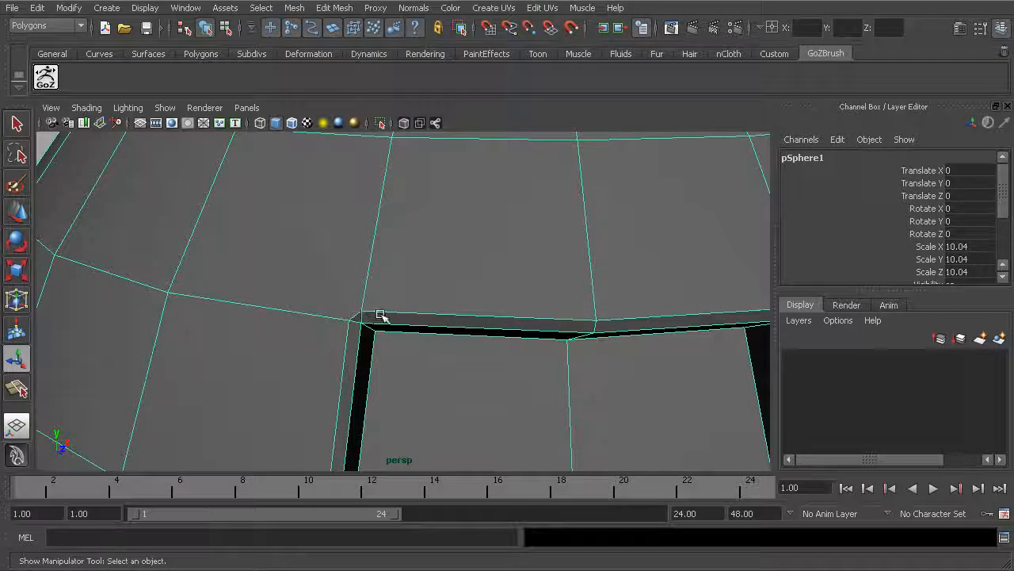
{"action": "middle_click_drag", "start_coordinate": [367, 302], "coordinate": [367, 309], "text": "alt"}
{"action": "scroll", "coordinate": [356, 357], "scroll_direction": "down", "scroll_amount": 8}
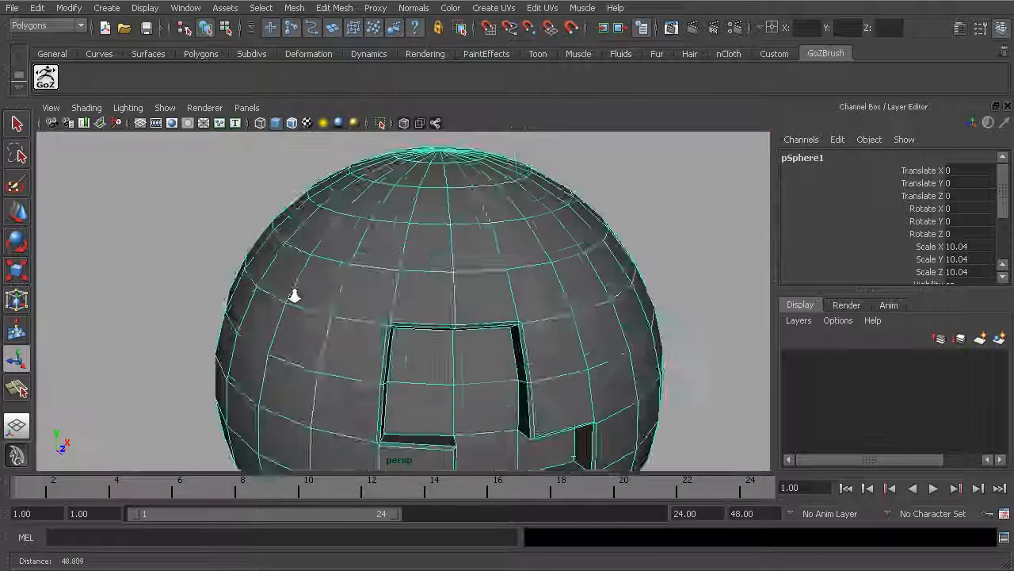
{"action": "left_click_drag", "start_coordinate": [437, 389], "coordinate": [389, 294], "text": "alt"}
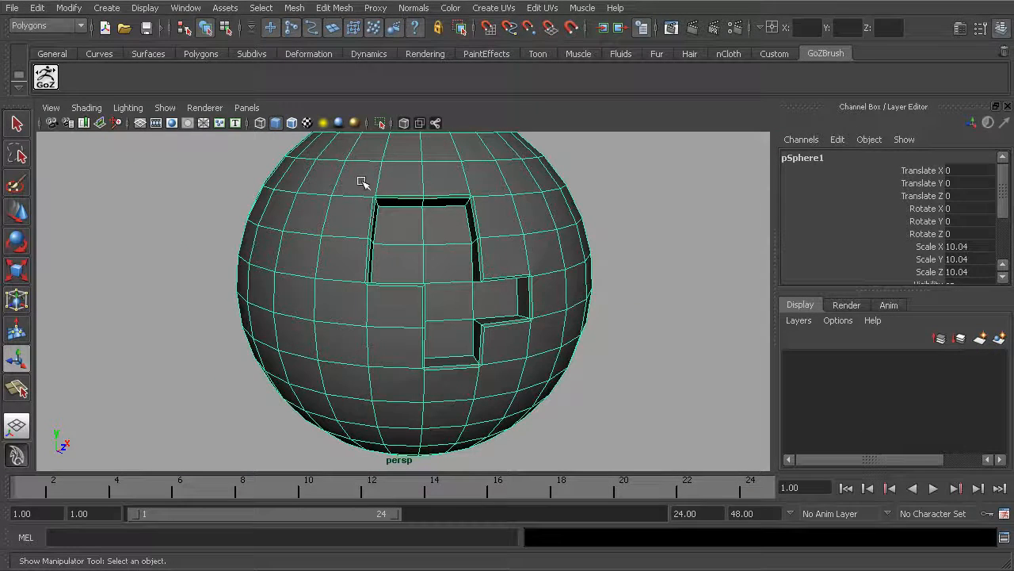
Examine the wireframe around the lower edges and the bevelled corners of the recess up close
{"action": "scroll", "coordinate": [421, 253], "scroll_direction": "up", "scroll_amount": 6}
{"action": "middle_click_drag", "start_coordinate": [465, 354], "coordinate": [401, 221], "text": "alt"}
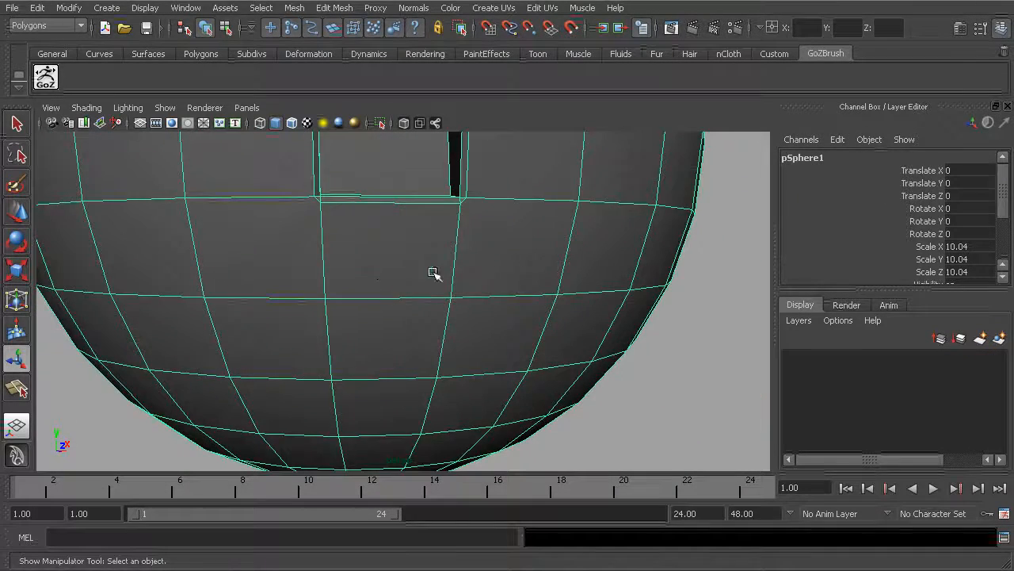
{"action": "right_click_drag", "start_coordinate": [365, 225], "coordinate": [413, 344], "text": "alt"}
{"action": "middle_click_drag", "start_coordinate": [414, 344], "coordinate": [418, 400], "text": "alt"}
{"action": "middle_click_drag", "start_coordinate": [372, 313], "coordinate": [401, 278], "text": "alt"}
{"action": "right_click_drag", "start_coordinate": [401, 278], "coordinate": [463, 296], "text": "alt"}
{"action": "middle_click_drag", "start_coordinate": [439, 308], "coordinate": [444, 282], "text": "alt"}
{"action": "mouse_move", "coordinate": [429, 282]}
{"action": "left_mouse_down", "text": "alt"}
{"action": "mouse_move", "coordinate": [441, 290]}
{"action": "mouse_move", "coordinate": [425, 290]}
{"action": "left_mouse_up", "text": "alt"}
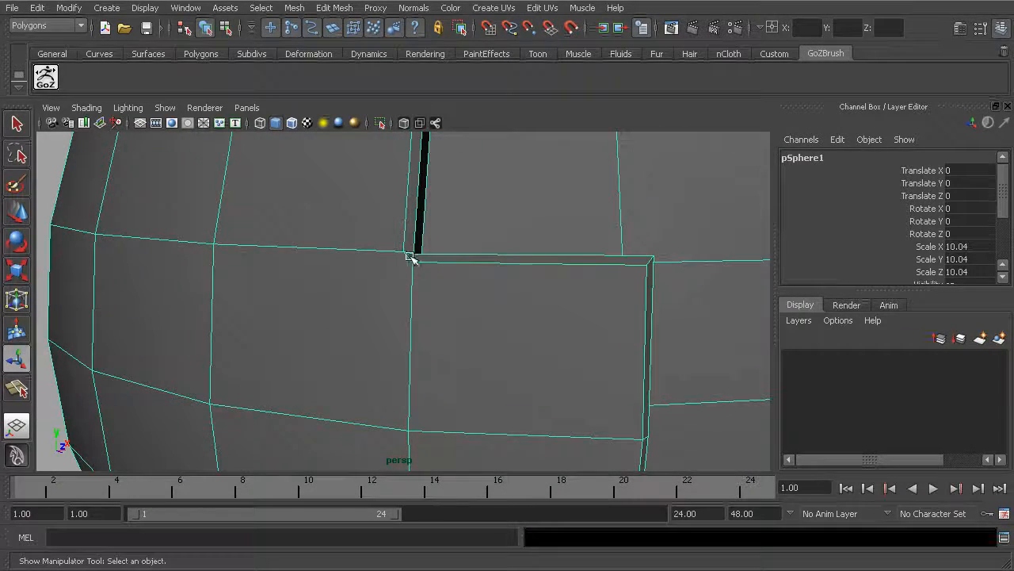
{"action": "right_click_drag", "start_coordinate": [402, 270], "coordinate": [444, 238], "text": "alt"}
Try smoothing the recessed sphere mesh, and undo the smoothing
{"action": "left_click", "coordinate": [294, 8]}
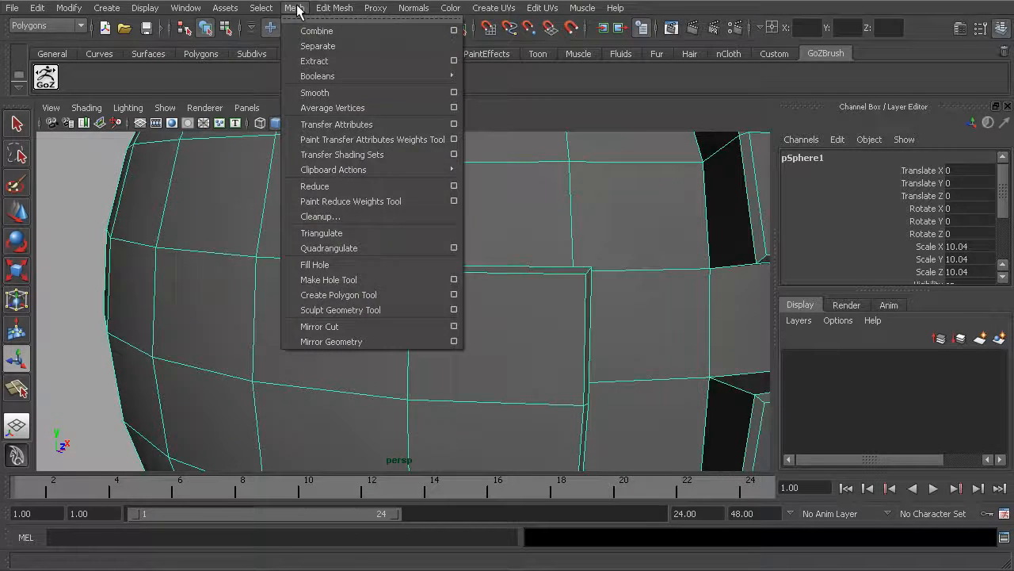
{"action": "left_click", "coordinate": [325, 93]}
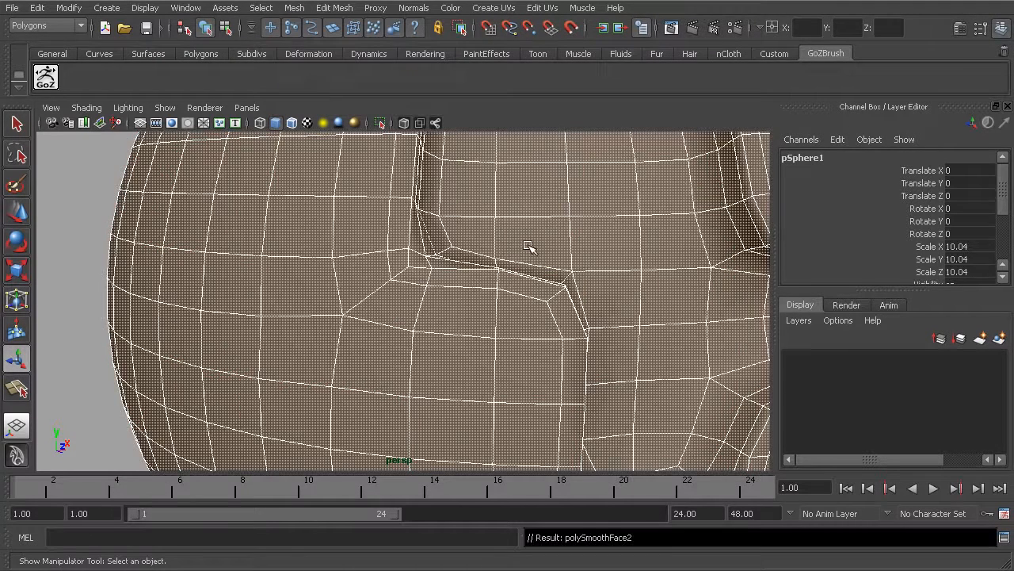
{"action": "key", "text": "ctrl+z"}
Compare the deselected sphere's shading with its wireframe, inspecting the recess and its bevelled rim from several angles
{"action": "right_click_drag", "start_coordinate": [473, 257], "coordinate": [231, 226], "text": "alt"}
{"action": "key", "text": "3"}
{"action": "left_click", "coordinate": [230, 227]}
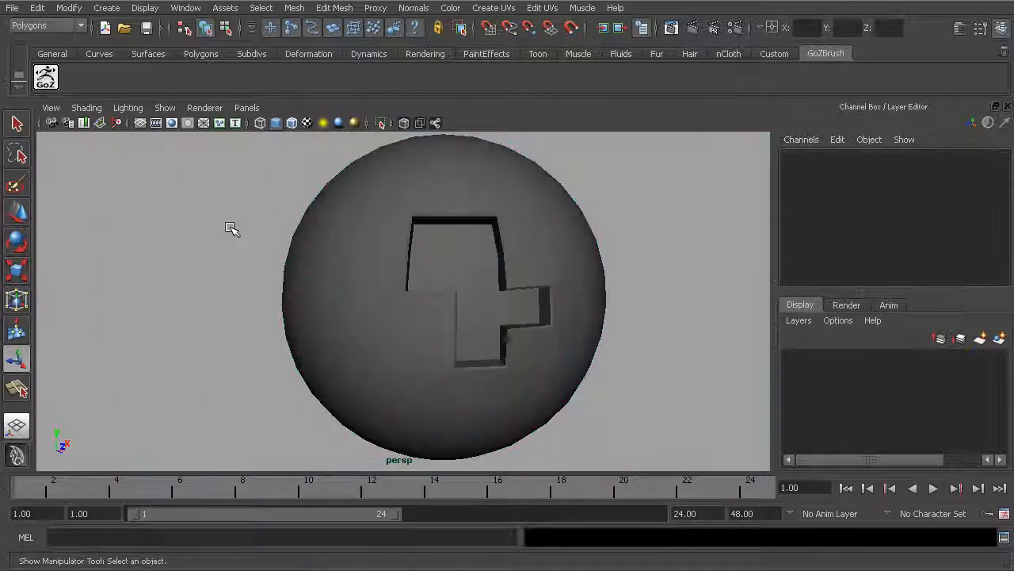
{"action": "right_click_drag", "start_coordinate": [353, 251], "coordinate": [403, 262], "text": "alt"}
{"action": "key", "text": "1"}
{"action": "left_click", "coordinate": [492, 218]}
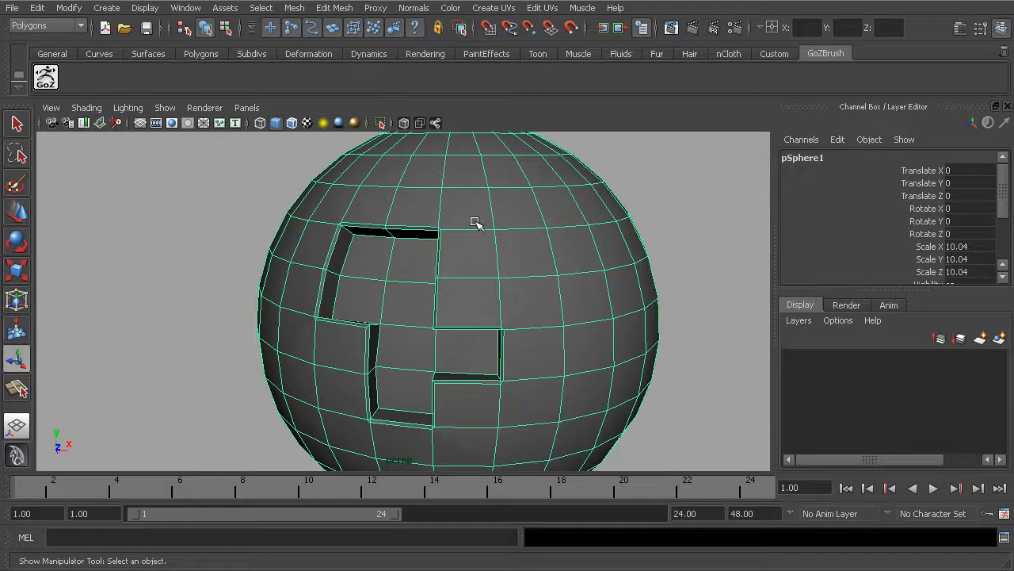
{"action": "key", "text": "3"}
{"action": "left_click", "coordinate": [203, 227]}
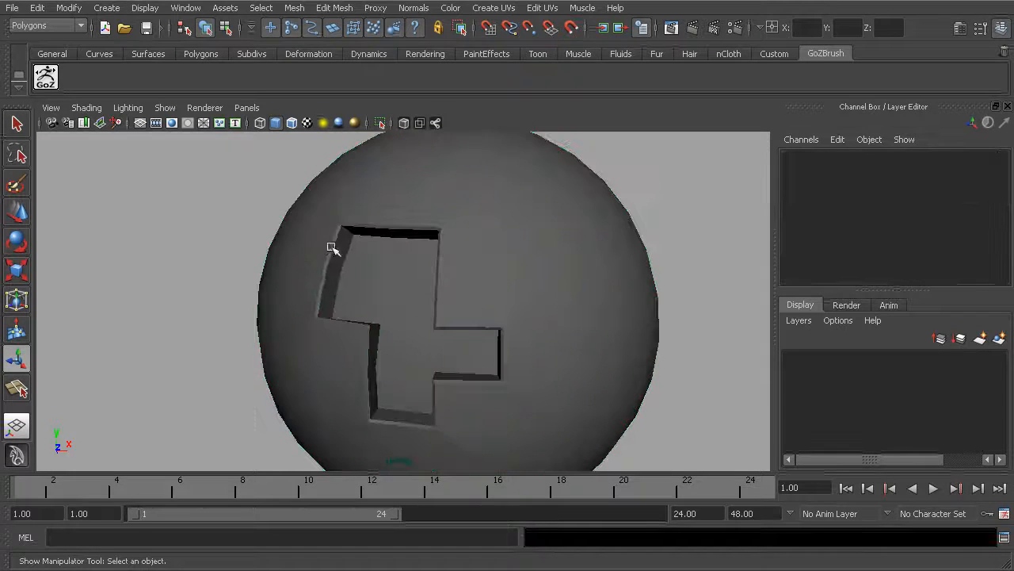
{"action": "left_click_drag", "start_coordinate": [384, 334], "coordinate": [332, 280], "text": "alt"}
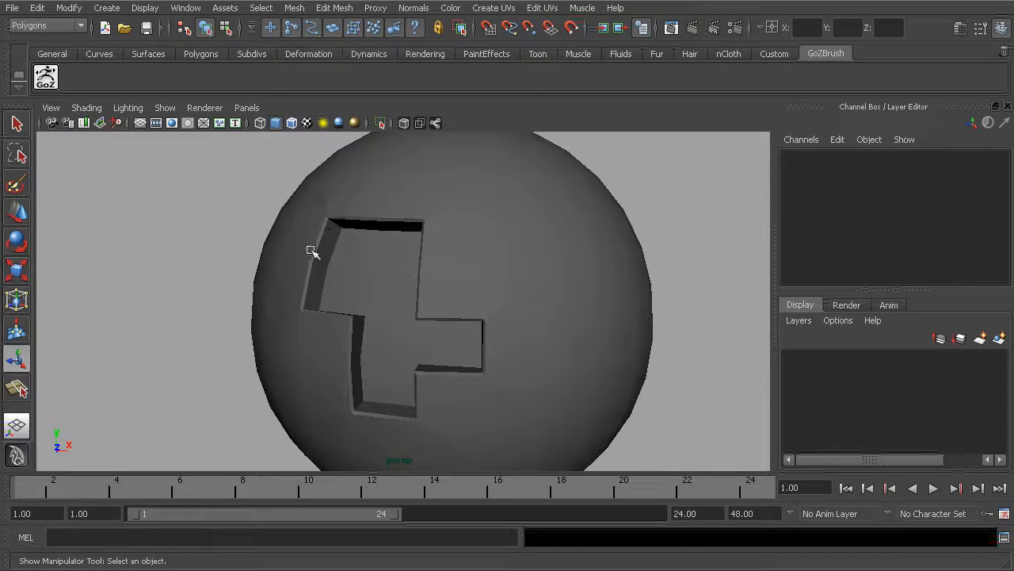
{"action": "mouse_move", "coordinate": [390, 297]}
{"action": "left_mouse_down", "text": "alt"}
{"action": "mouse_move", "coordinate": [409, 292]}
{"action": "mouse_move", "coordinate": [394, 290]}
{"action": "left_mouse_up", "text": "alt"}
{"action": "right_click_drag", "start_coordinate": [394, 290], "coordinate": [489, 319], "text": "alt"}
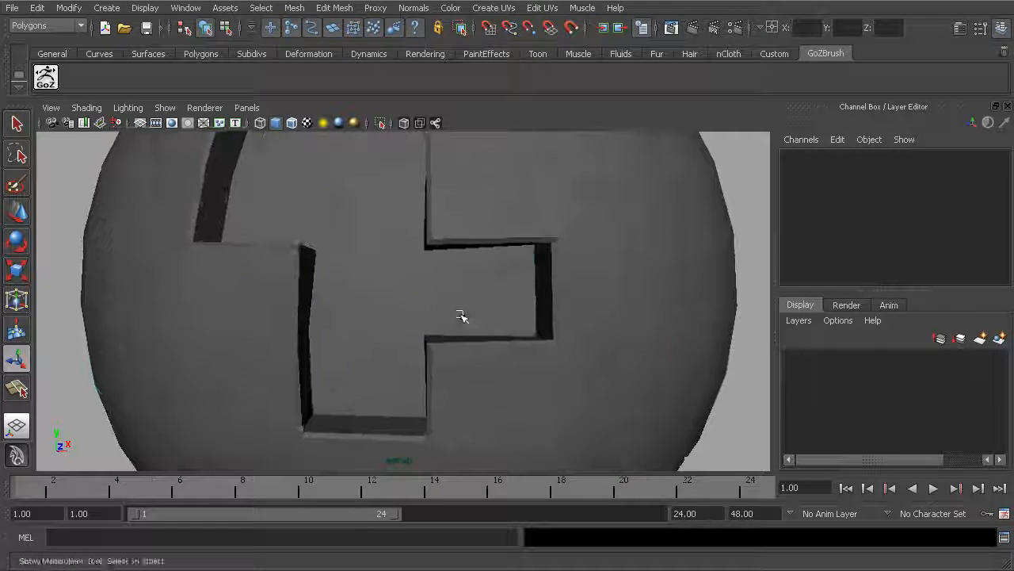
Merge the two bevel vertices at the lower-left outer corner of the recess's large square section into one
{"action": "left_click", "coordinate": [255, 306]}
{"action": "left_click_drag", "start_coordinate": [255, 306], "coordinate": [301, 313], "text": "alt"}
{"action": "right_click_drag", "start_coordinate": [301, 313], "coordinate": [394, 335], "text": "alt"}
{"action": "right_click_drag", "start_coordinate": [477, 287], "coordinate": [440, 286]}
{"action": "left_click", "coordinate": [466, 281]}
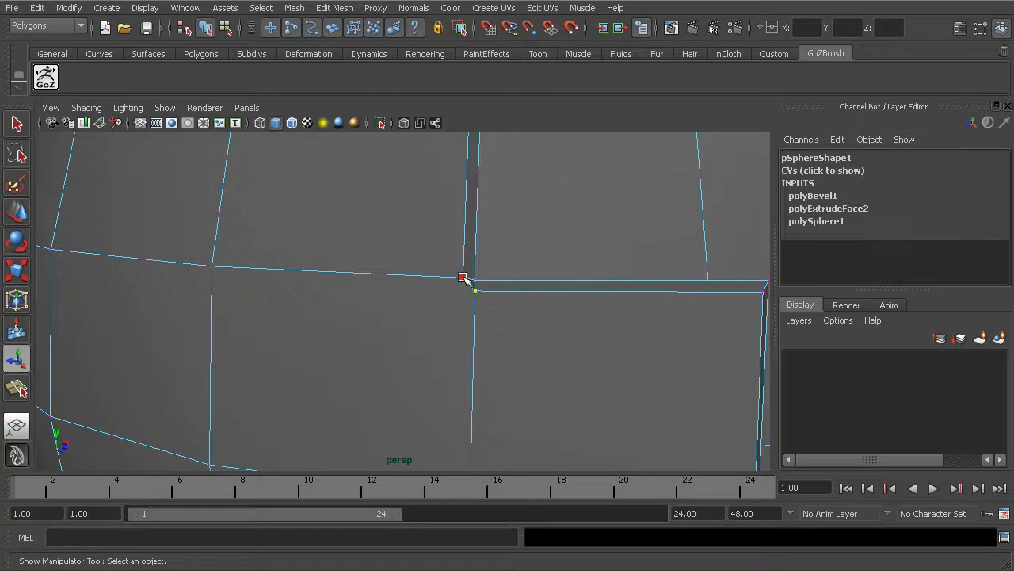
{"action": "key", "text": "w"}
{"action": "mouse_move", "coordinate": [525, 302]}
{"action": "left_mouse_down", "text": "alt"}
{"action": "mouse_move", "coordinate": [498, 301]}
{"action": "mouse_move", "coordinate": [508, 300]}
{"action": "left_mouse_up", "text": "alt"}
{"action": "left_click", "coordinate": [333, 8]}
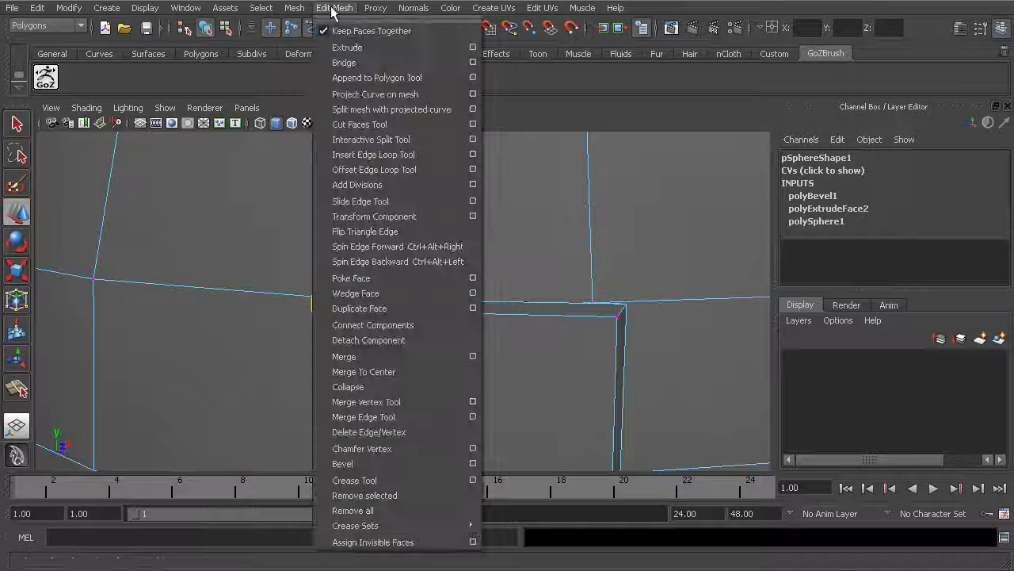
{"action": "left_click", "coordinate": [368, 358]}
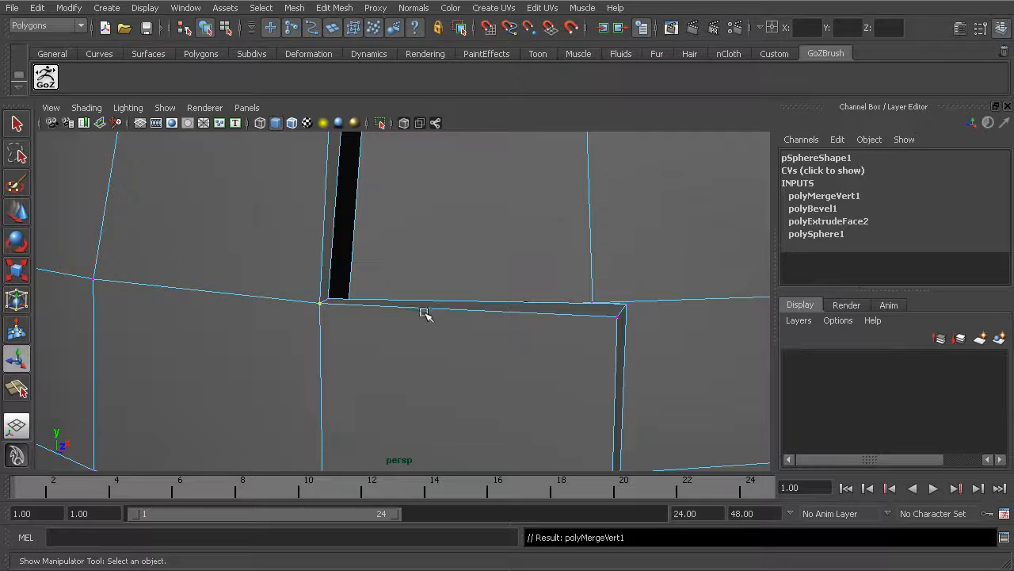
Set the Move tool's axis to Normal and nudge the merged lower-left corner vertex along V and U to square the rim
{"action": "key", "text": "w"}
{"action": "double_click", "coordinate": [16, 212]}
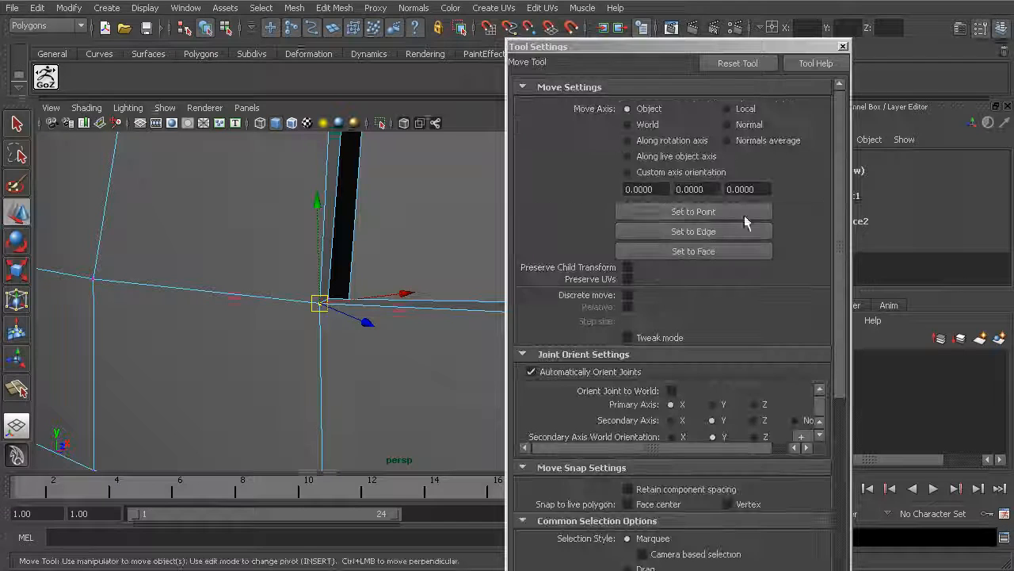
{"action": "left_click", "coordinate": [733, 126]}
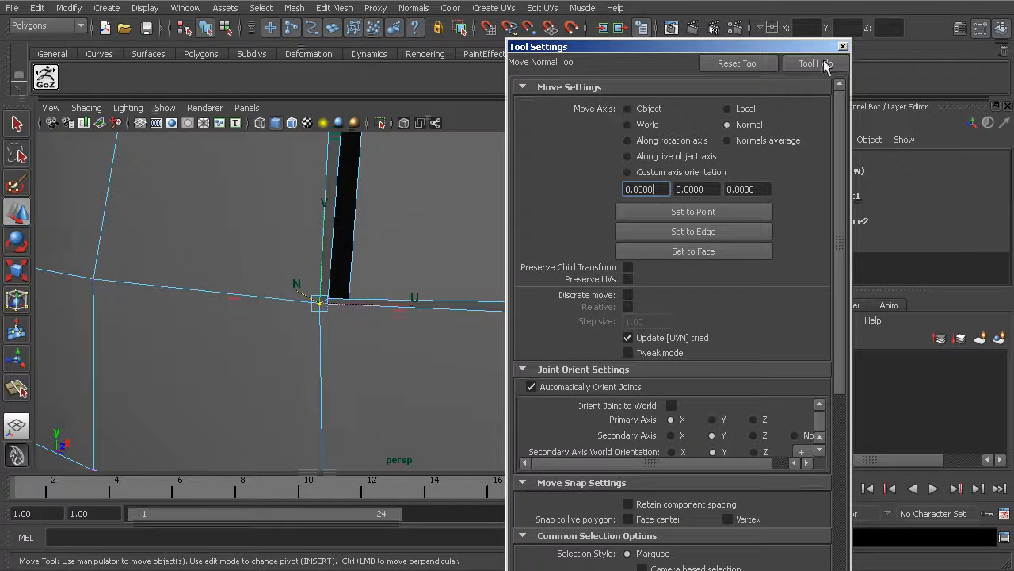
{"action": "left_click", "coordinate": [843, 46]}
{"action": "left_click_drag", "start_coordinate": [324, 255], "coordinate": [320, 270]}
{"action": "left_click_drag", "start_coordinate": [381, 314], "coordinate": [374, 314]}
Review the neighbouring rim corners, return to object mode and inspect the shaded rim with the sphere deselected
{"action": "left_click_drag", "start_coordinate": [600, 317], "coordinate": [452, 280], "text": "alt"}
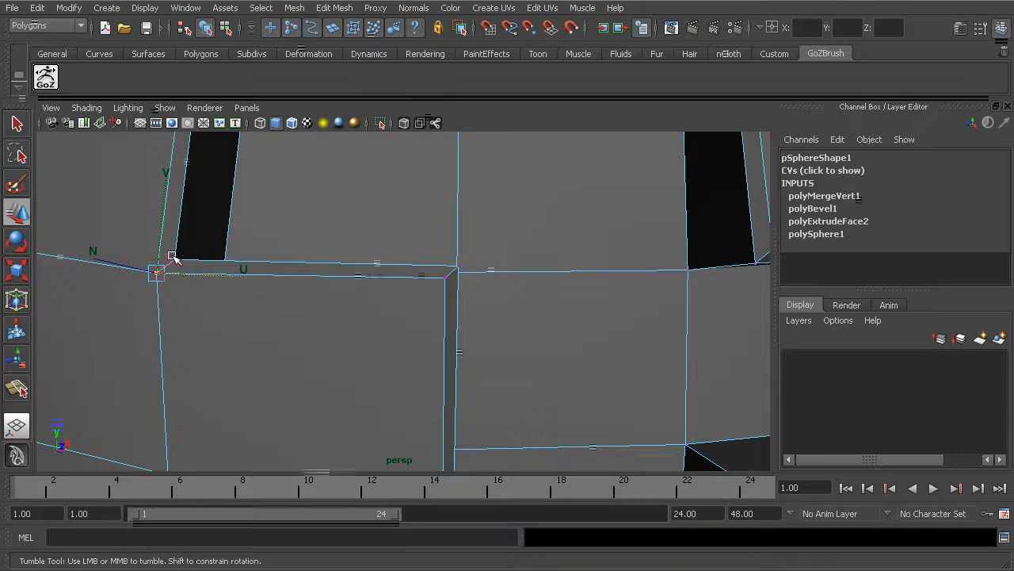
{"action": "left_click_drag", "start_coordinate": [481, 284], "coordinate": [463, 282], "text": "alt"}
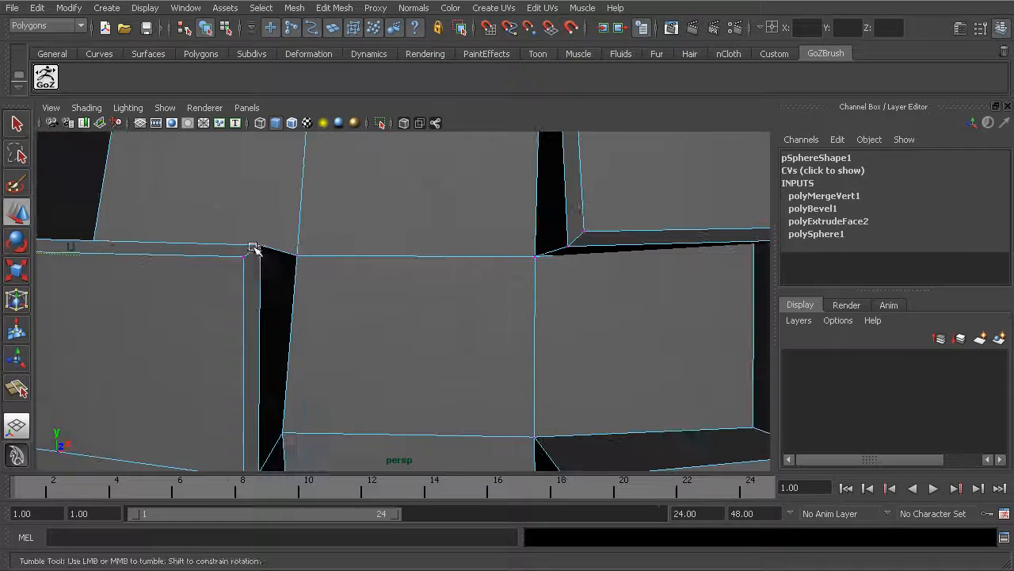
{"action": "middle_click_drag", "start_coordinate": [274, 292], "coordinate": [355, 302], "text": "alt"}
{"action": "left_click", "coordinate": [315, 325]}
{"action": "right_click_drag", "start_coordinate": [412, 317], "coordinate": [293, 262], "text": "alt"}
{"action": "left_click", "coordinate": [225, 29]}
{"action": "left_click", "coordinate": [206, 29]}
{"action": "left_click", "coordinate": [241, 156]}
{"action": "right_click_drag", "start_coordinate": [340, 213], "coordinate": [311, 221], "text": "alt"}
{"action": "left_click_drag", "start_coordinate": [310, 221], "coordinate": [285, 231], "text": "alt"}
{"action": "right_click_drag", "start_coordinate": [285, 231], "coordinate": [326, 286], "text": "alt"}
{"action": "left_click_drag", "start_coordinate": [270, 215], "coordinate": [313, 220], "text": "alt"}
{"action": "left_click_drag", "start_coordinate": [345, 226], "coordinate": [409, 315], "text": "alt"}
Merge the two bevel vertices at the upper-left corner of the recess's rim into one
{"action": "left_click", "coordinate": [459, 340]}
{"action": "scroll", "coordinate": [580, 358], "scroll_direction": "up", "scroll_amount": 5}
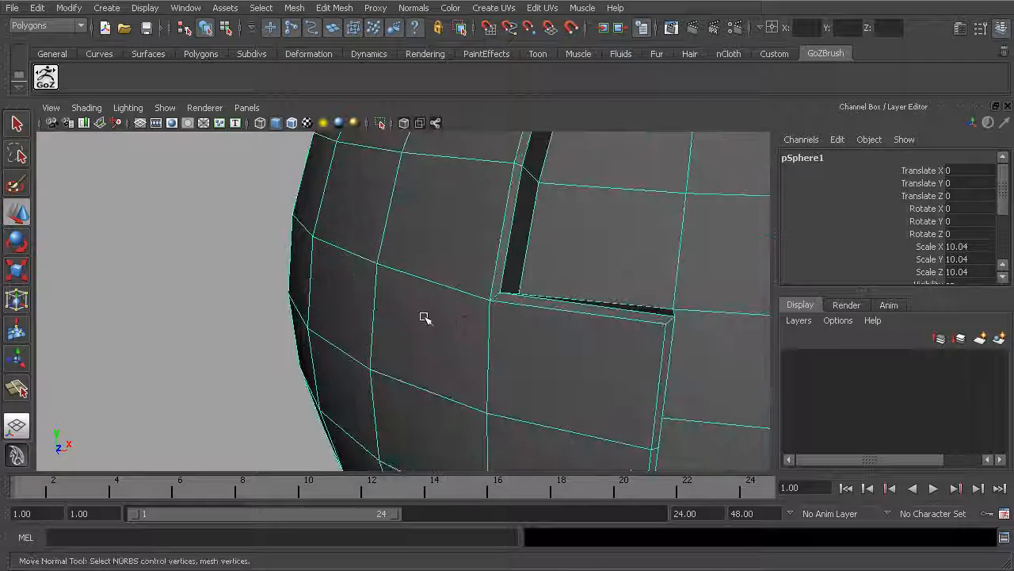
{"action": "left_click_drag", "start_coordinate": [500, 294], "coordinate": [537, 348], "text": "alt"}
{"action": "left_click", "coordinate": [471, 347]}
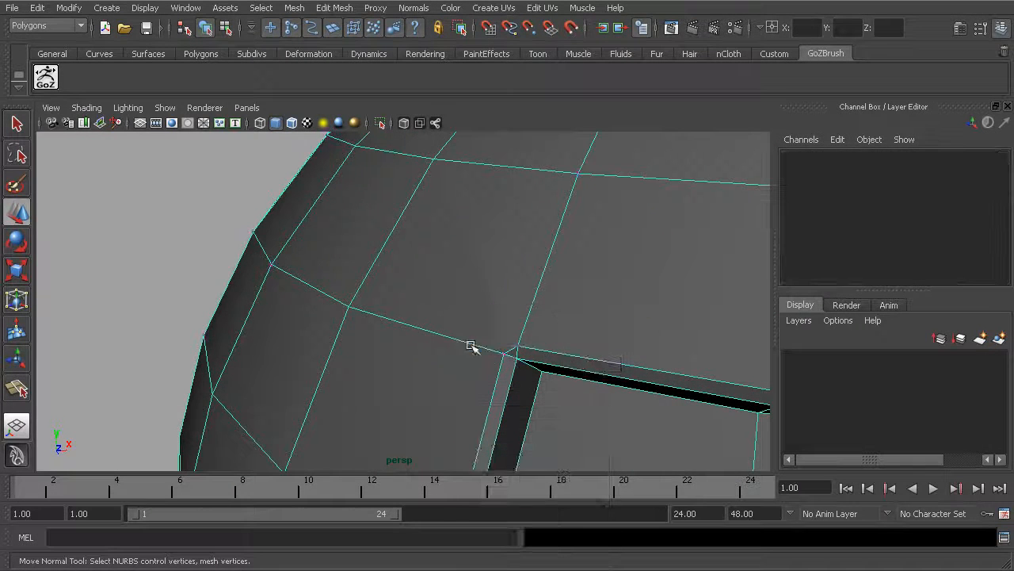
{"action": "left_click", "coordinate": [516, 346]}
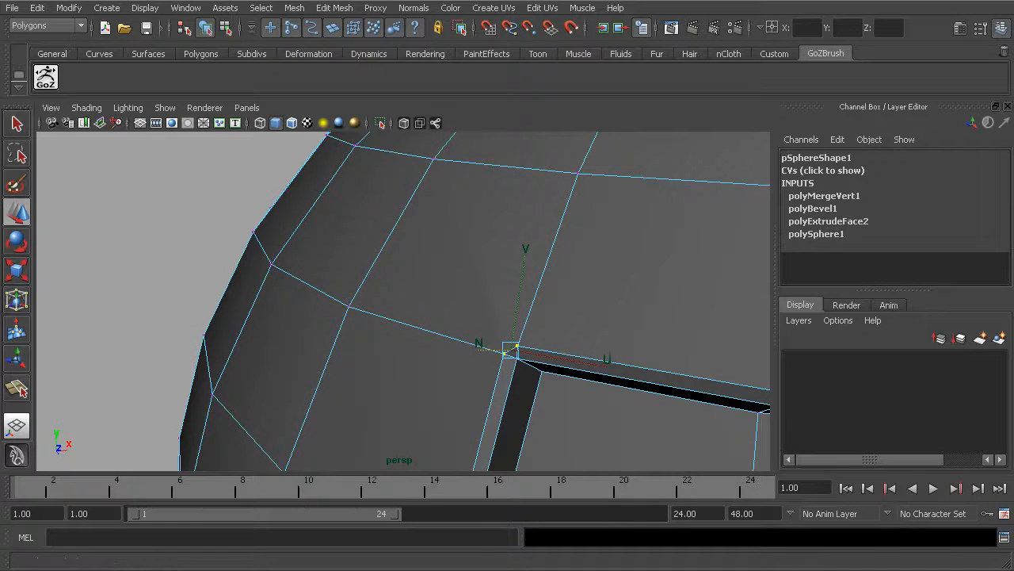
{"action": "left_click", "coordinate": [334, 8]}
{"action": "left_click", "coordinate": [392, 350]}
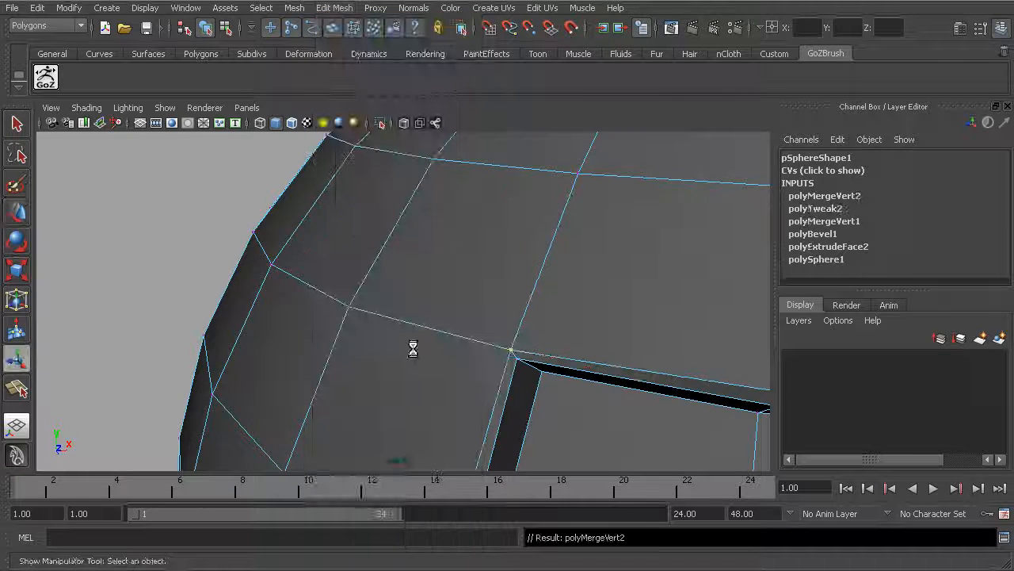
Nudge the merged upper-left corner vertex along its V and U directions to square the rim corner
{"action": "key", "text": "y"}
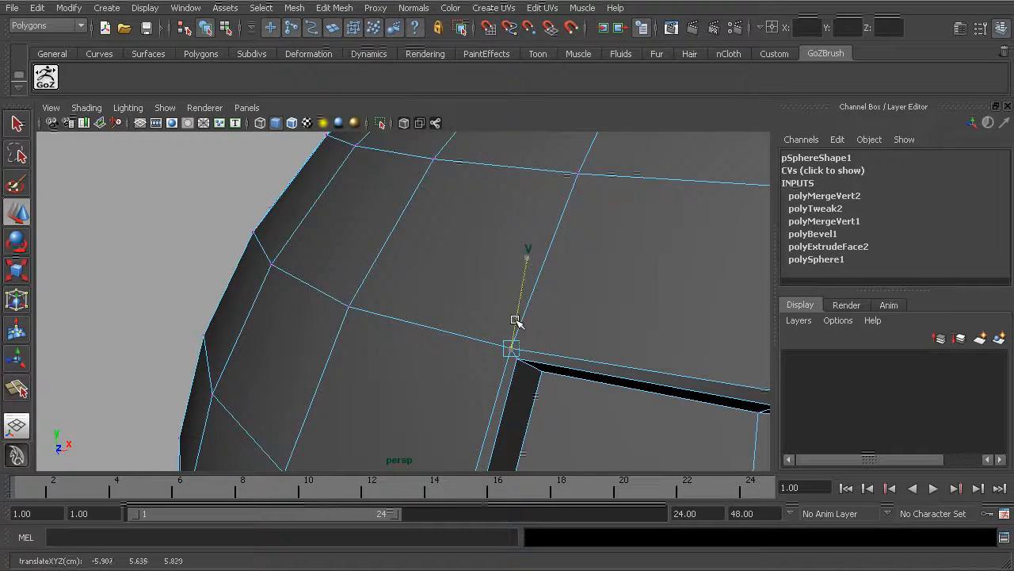
{"action": "middle_click_drag", "start_coordinate": [518, 317], "coordinate": [683, 314], "text": "alt"}
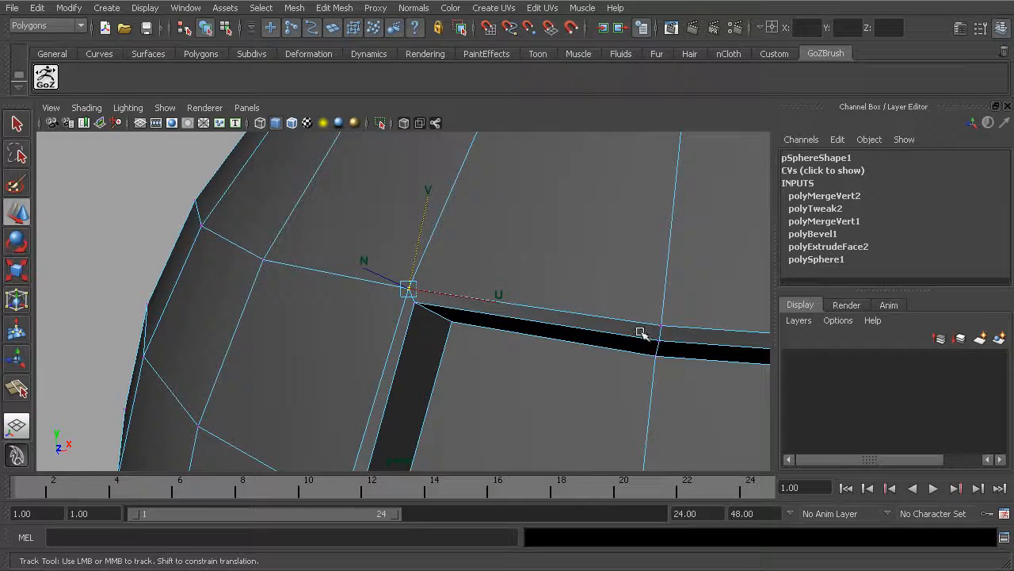
{"action": "left_click_drag", "start_coordinate": [516, 317], "coordinate": [534, 267], "text": "alt"}
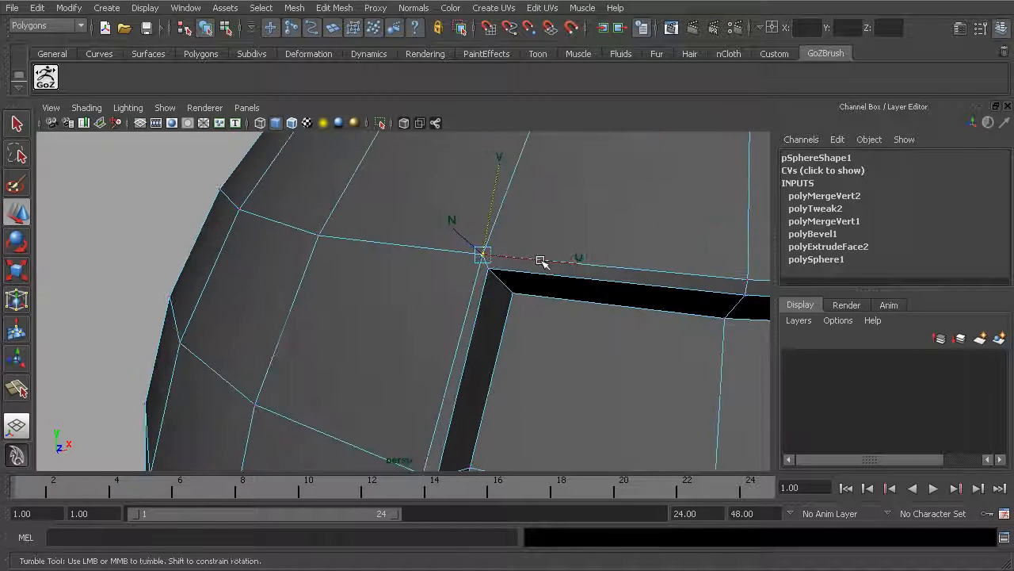
{"action": "scroll", "coordinate": [538, 261], "scroll_direction": "down", "scroll_amount": 8}
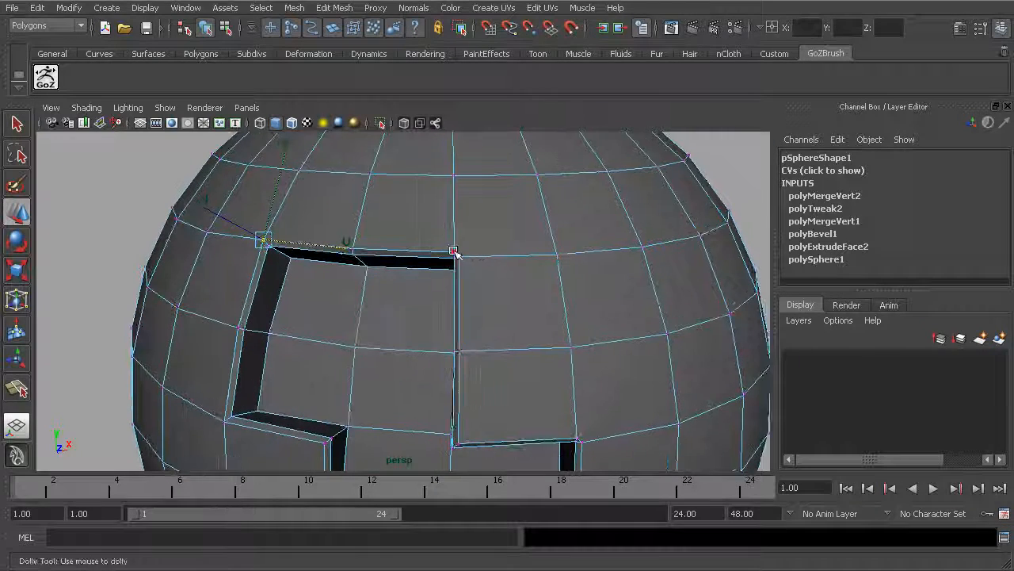
Inspect the remaining bevelled corners around the recess and return to object mode
{"action": "middle_click_drag", "start_coordinate": [455, 251], "coordinate": [418, 216], "text": "alt"}
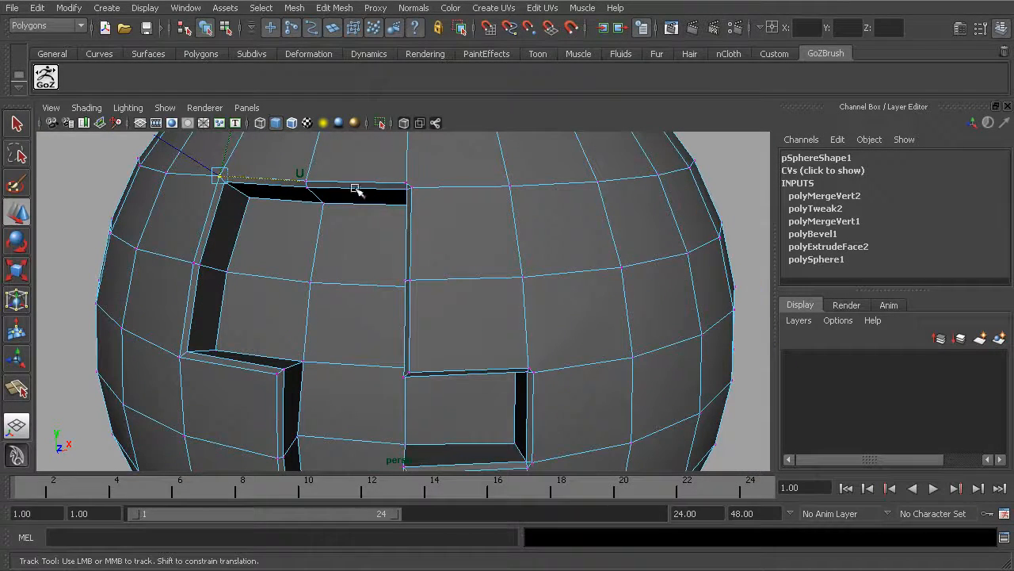
{"action": "left_click_drag", "start_coordinate": [546, 321], "coordinate": [516, 235], "text": "alt"}
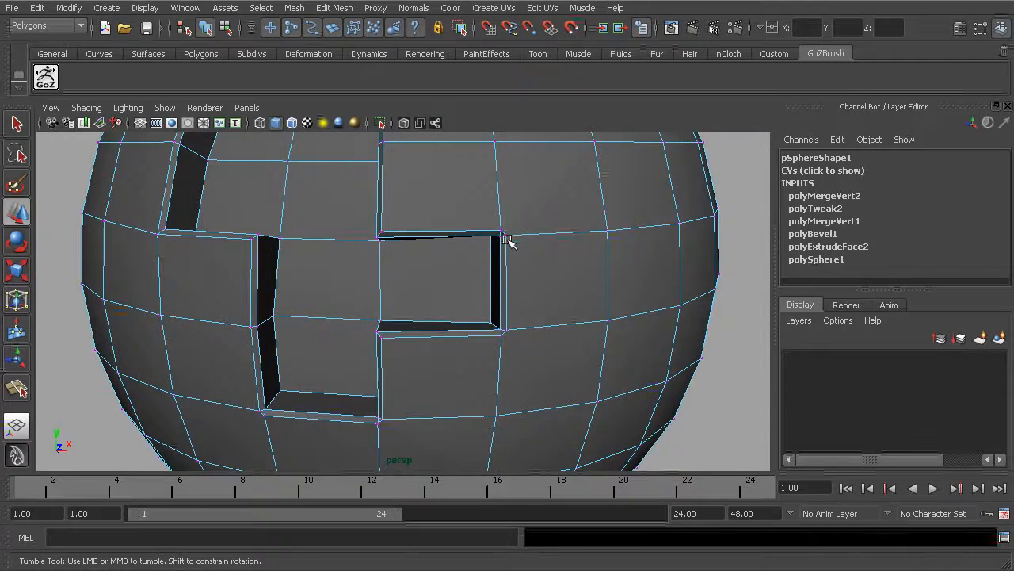
{"action": "left_click_drag", "start_coordinate": [507, 334], "coordinate": [544, 340], "text": "alt"}
{"action": "middle_click_drag", "start_coordinate": [555, 317], "coordinate": [544, 335], "text": "alt"}
{"action": "right_click_drag", "start_coordinate": [544, 335], "coordinate": [562, 340], "text": "alt"}
{"action": "left_click_drag", "start_coordinate": [515, 303], "coordinate": [505, 315], "text": "alt"}
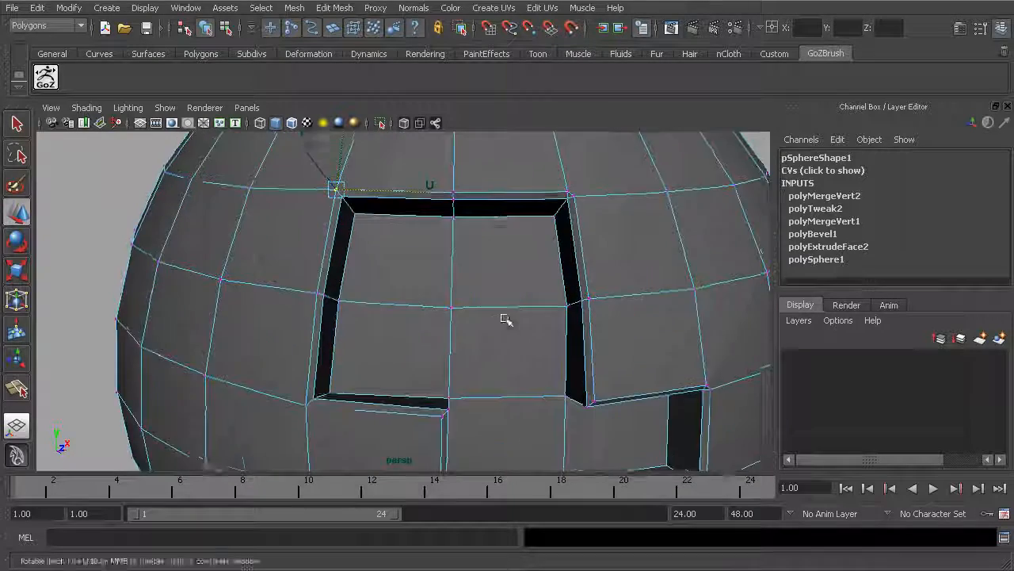
{"action": "right_click_drag", "start_coordinate": [504, 314], "coordinate": [483, 316], "text": "alt"}
{"action": "left_click", "coordinate": [205, 30]}
{"action": "left_click", "coordinate": [143, 159]}
{"action": "left_click", "coordinate": [261, 217]}
Select seven adjoining faces in a stepped pattern on an untouched side of the sphere
{"action": "left_click_drag", "start_coordinate": [262, 218], "coordinate": [369, 294], "text": "alt"}
{"action": "right_click_drag", "start_coordinate": [370, 294], "coordinate": [434, 295], "text": "alt"}
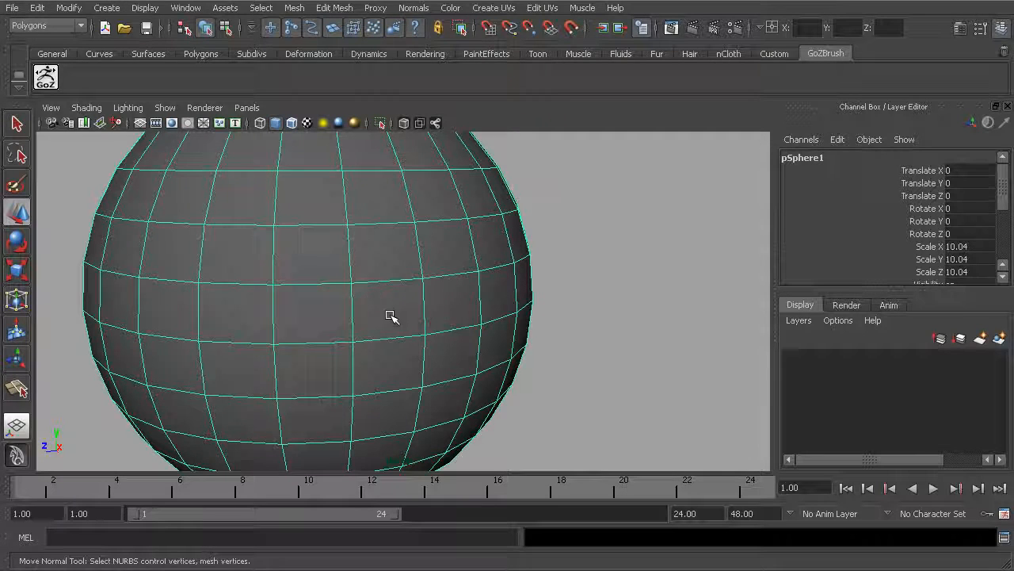
{"action": "left_click_drag", "start_coordinate": [369, 290], "coordinate": [412, 319], "text": "alt"}
{"action": "right_click_drag", "start_coordinate": [388, 307], "coordinate": [389, 344]}
{"action": "left_click", "coordinate": [321, 372]}
{"action": "left_click", "coordinate": [328, 331], "text": "shift"}
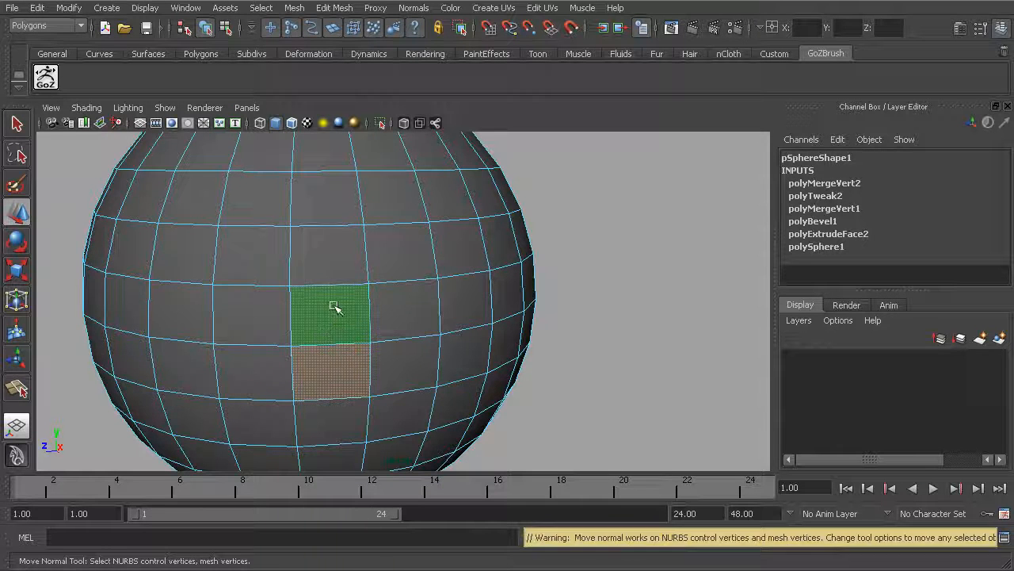
{"action": "left_click", "coordinate": [328, 260], "text": "shift"}
{"action": "left_click", "coordinate": [391, 317], "text": "shift"}
{"action": "left_click", "coordinate": [401, 267], "text": "shift"}
{"action": "left_click_drag", "start_coordinate": [483, 308], "coordinate": [452, 307], "text": "alt"}
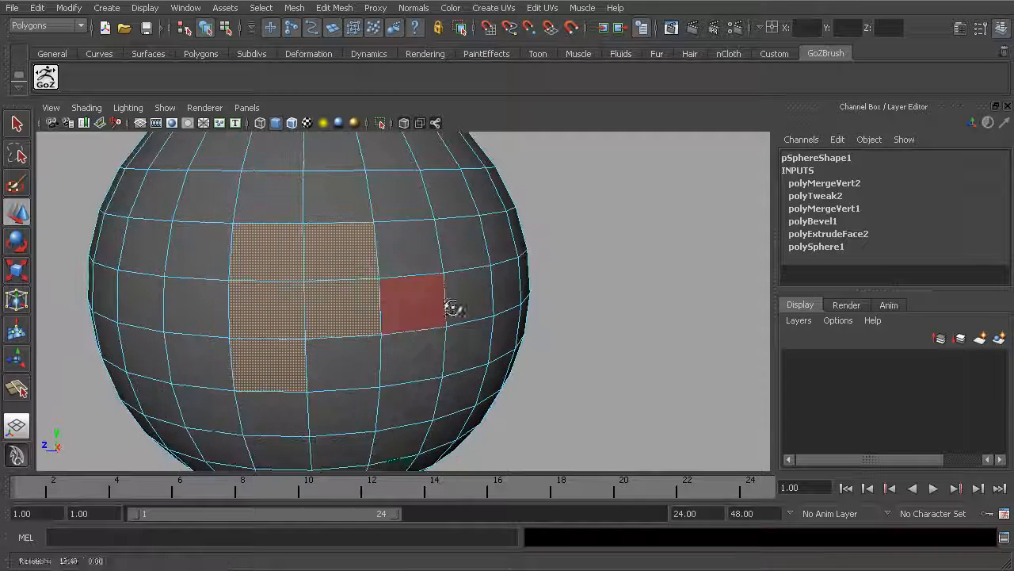
{"action": "left_click", "coordinate": [426, 266], "text": "shift"}
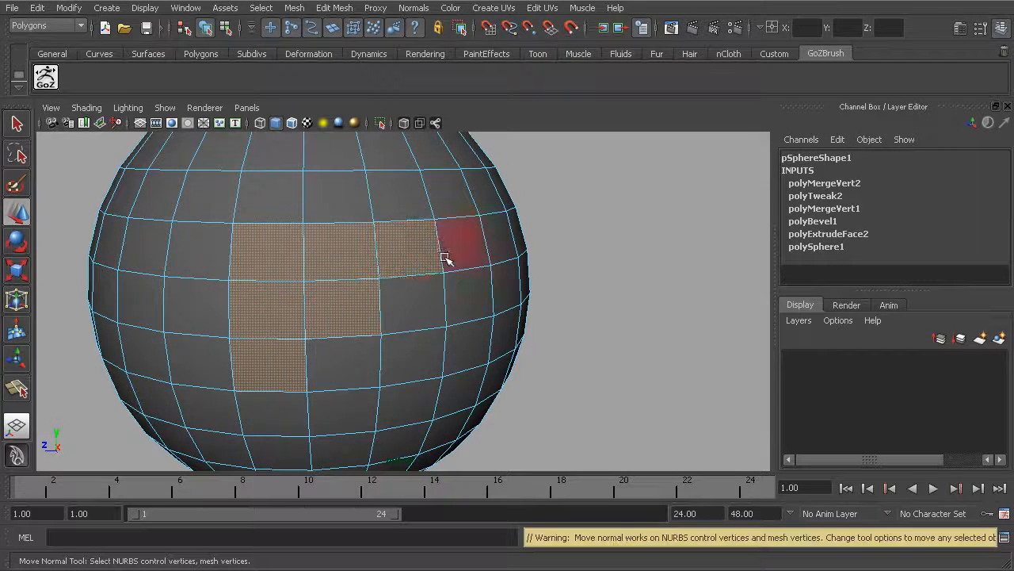
{"action": "left_click", "coordinate": [412, 218], "text": "shift"}
{"action": "left_click_drag", "start_coordinate": [472, 308], "coordinate": [528, 314], "text": "alt"}
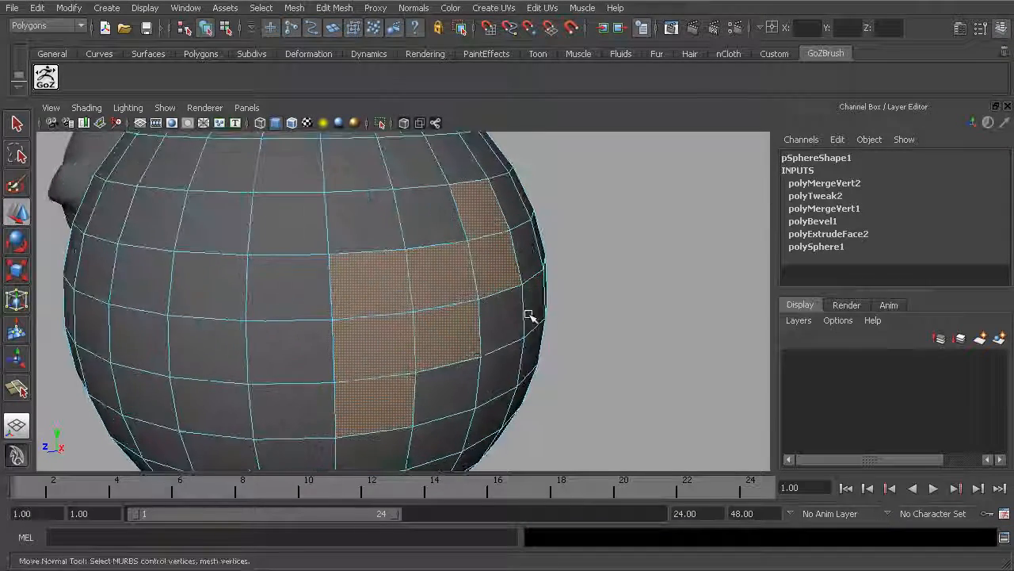
Extrude the seven selected faces inward to form a second recess and return to object mode
{"action": "left_click", "coordinate": [295, 8]}
{"action": "mouse_move", "coordinate": [322, 11]}
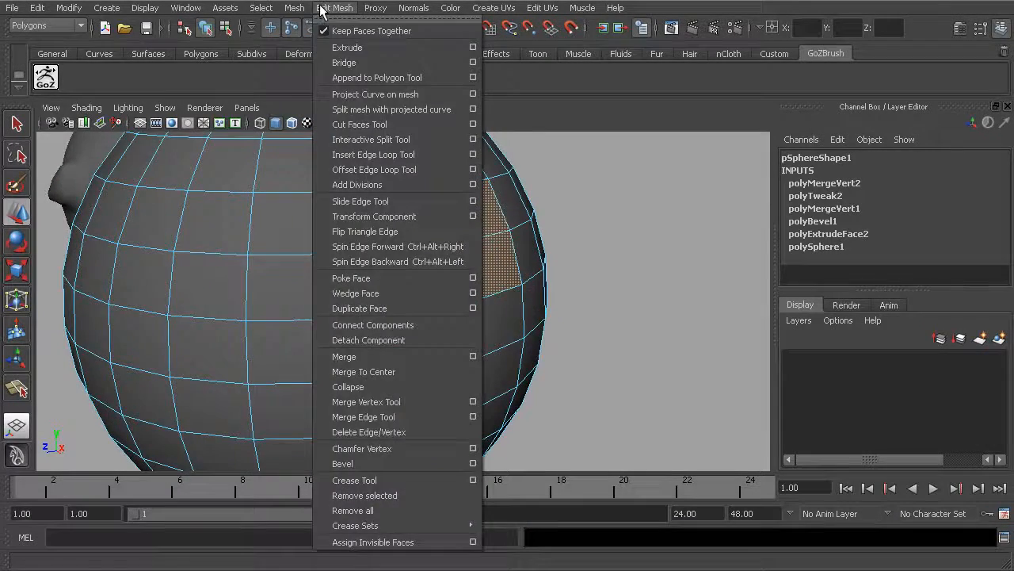
{"action": "left_click", "coordinate": [336, 46]}
{"action": "left_click_drag", "start_coordinate": [512, 270], "coordinate": [543, 278], "text": "alt"}
{"action": "left_click_drag", "start_coordinate": [486, 441], "coordinate": [467, 424]}
{"action": "left_click", "coordinate": [205, 28]}
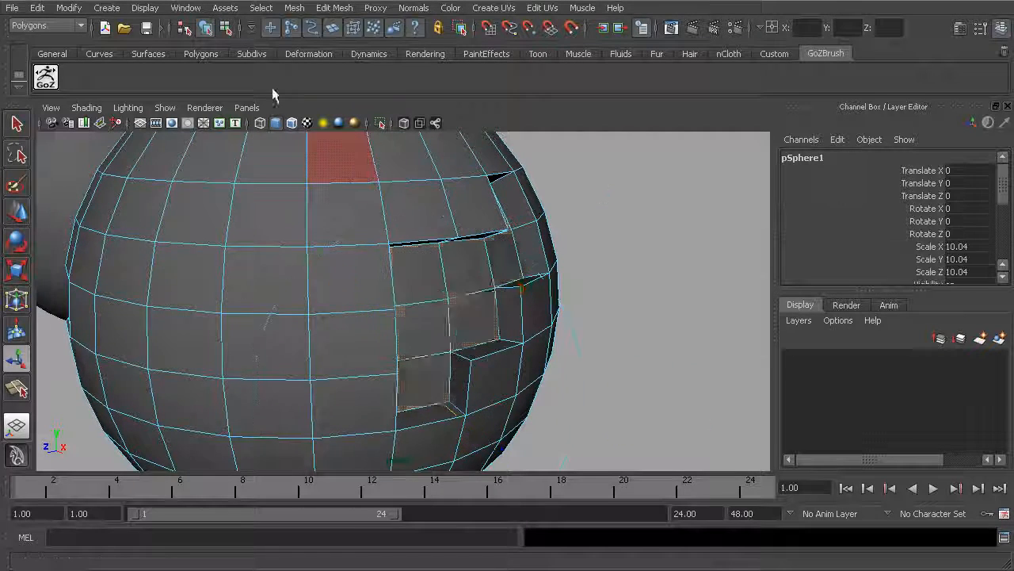
{"action": "left_click_drag", "start_coordinate": [568, 267], "coordinate": [521, 272], "text": "alt"}
{"action": "right_click_drag", "start_coordinate": [520, 272], "coordinate": [542, 277], "text": "alt"}
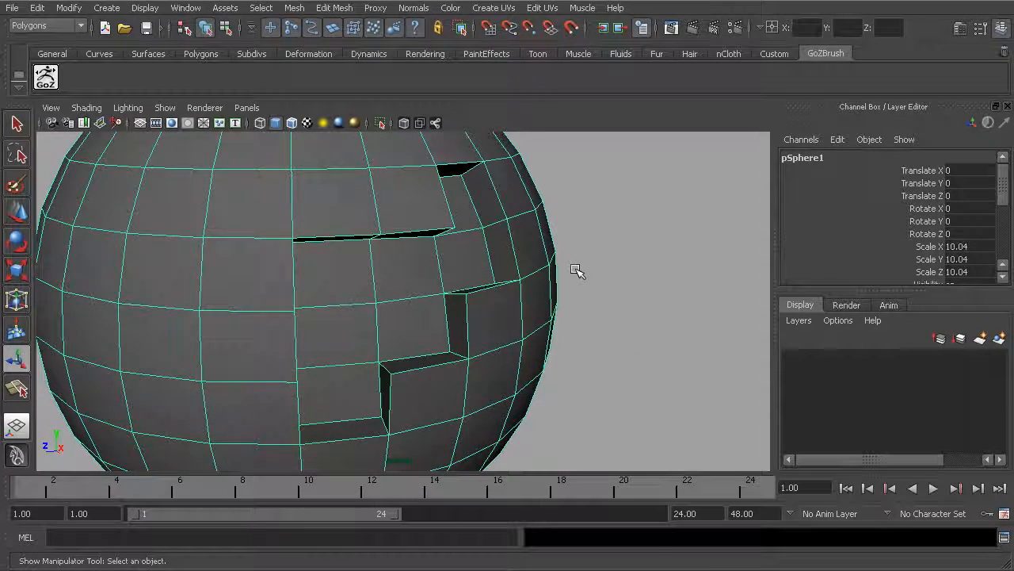
Preview the sphere smoothed and examine the rim and corners of the second recess, ending in unsmoothed display
{"action": "key", "text": "3"}
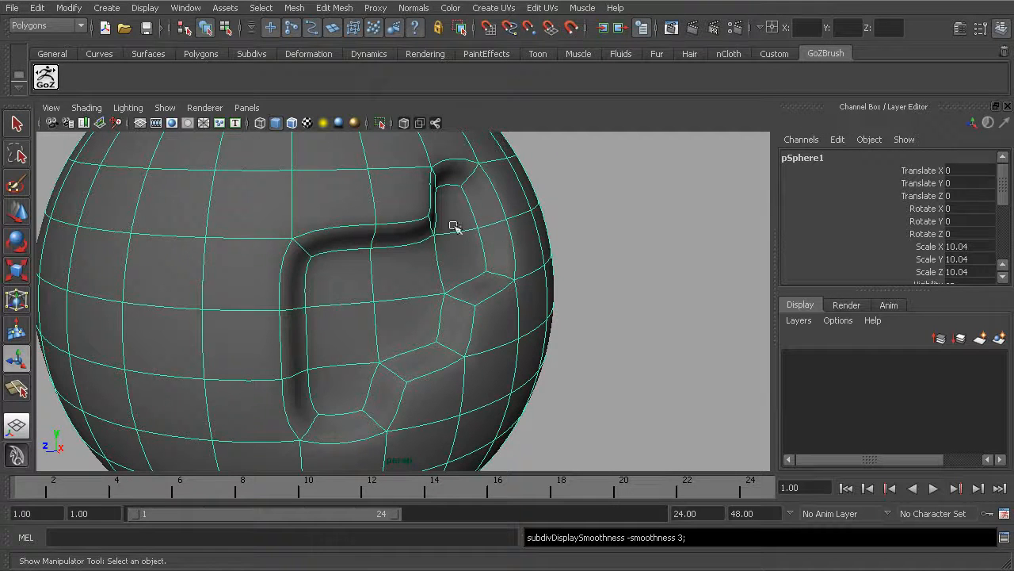
{"action": "left_click", "coordinate": [600, 272]}
{"action": "mouse_move", "coordinate": [600, 272]}
{"action": "left_mouse_down", "text": "alt"}
{"action": "mouse_move", "coordinate": [539, 290]}
{"action": "mouse_move", "coordinate": [589, 303]}
{"action": "mouse_move", "coordinate": [478, 306]}
{"action": "mouse_move", "coordinate": [507, 310]}
{"action": "left_mouse_up", "text": "alt"}
{"action": "middle_click_drag", "start_coordinate": [502, 310], "coordinate": [509, 325], "text": "alt"}
{"action": "right_click_drag", "start_coordinate": [510, 327], "coordinate": [592, 352], "text": "alt"}
{"action": "right_click_drag", "start_coordinate": [491, 282], "coordinate": [479, 277], "text": "alt"}
{"action": "left_click", "coordinate": [418, 255]}
{"action": "key", "text": "1"}
Examine the bevelled rim of the first recess in unsmoothed display, with the sphere deselected
{"action": "left_click_drag", "start_coordinate": [430, 265], "coordinate": [566, 279], "text": "alt"}
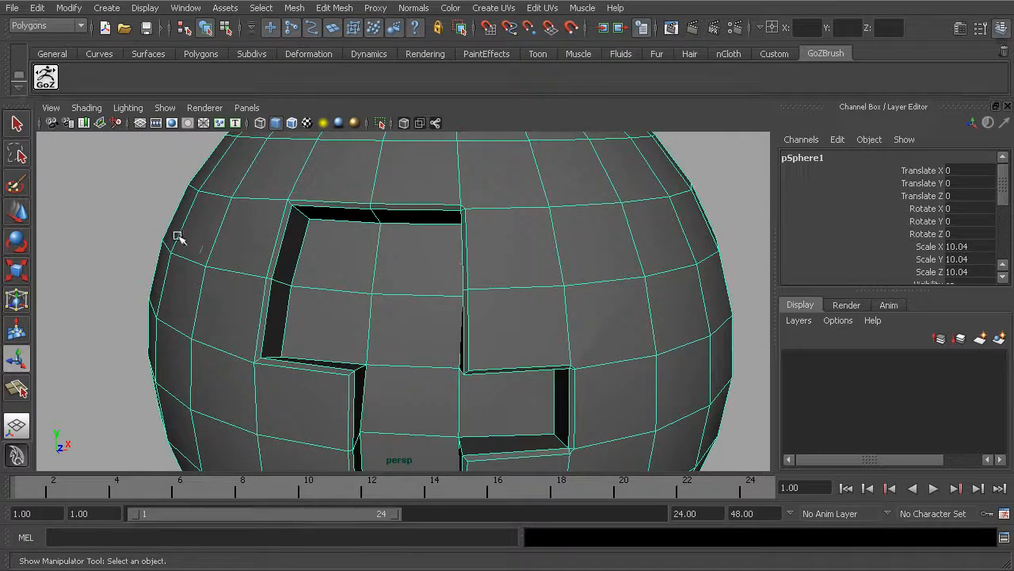
{"action": "left_click", "coordinate": [122, 198]}
{"action": "right_click_drag", "start_coordinate": [332, 220], "coordinate": [278, 225], "text": "alt"}
{"action": "left_click_drag", "start_coordinate": [337, 224], "coordinate": [267, 227], "text": "alt"}
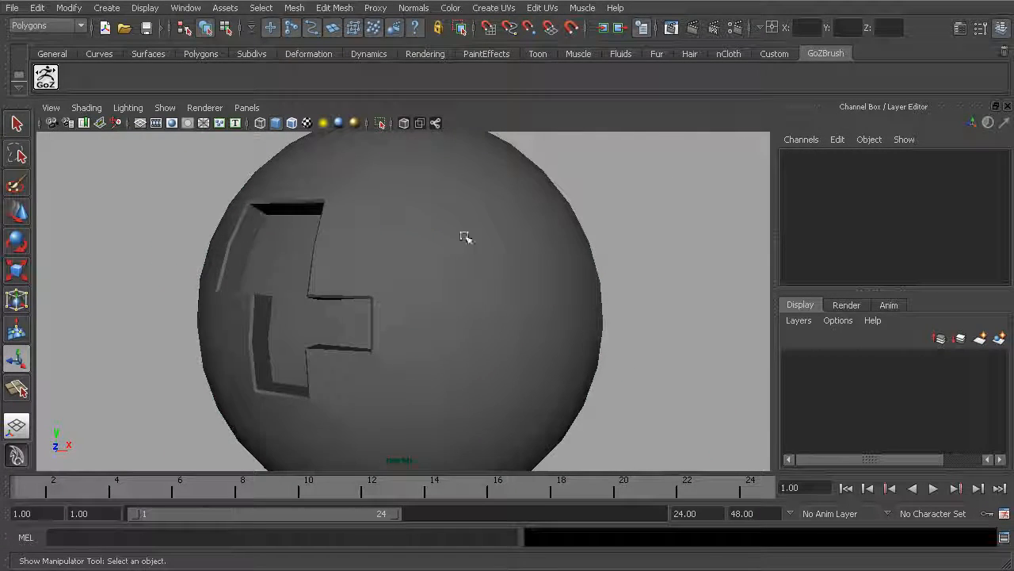
{"action": "left_click_drag", "start_coordinate": [390, 230], "coordinate": [310, 240], "text": "alt"}
Preview the sphere smoothed again to compare the two recesses, ending in unsmoothed display
{"action": "left_click", "coordinate": [402, 247]}
{"action": "key", "text": "3"}
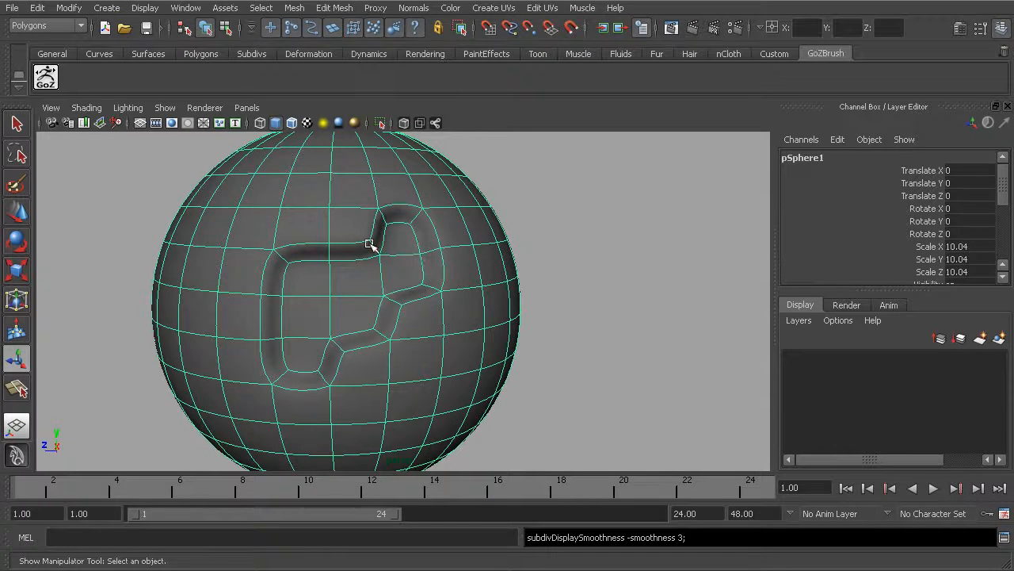
{"action": "left_click_drag", "start_coordinate": [369, 248], "coordinate": [514, 285], "text": "alt"}
{"action": "right_click_drag", "start_coordinate": [515, 285], "coordinate": [525, 288], "text": "alt"}
{"action": "left_click", "coordinate": [666, 230]}
{"action": "left_click", "coordinate": [525, 290]}
{"action": "key", "text": "1"}
Compare the unsmoothed edge flow around the bevelled recess with that around the stepped second recess
{"action": "left_click_drag", "start_coordinate": [464, 287], "coordinate": [190, 208], "text": "alt"}
{"action": "left_click", "coordinate": [190, 207]}
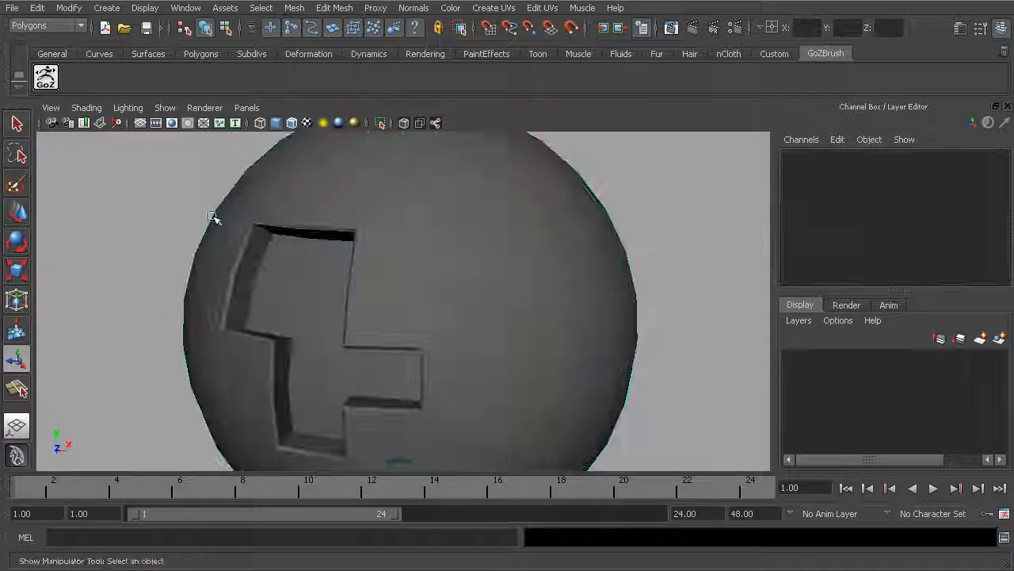
{"action": "left_click_drag", "start_coordinate": [304, 245], "coordinate": [248, 255], "text": "alt"}
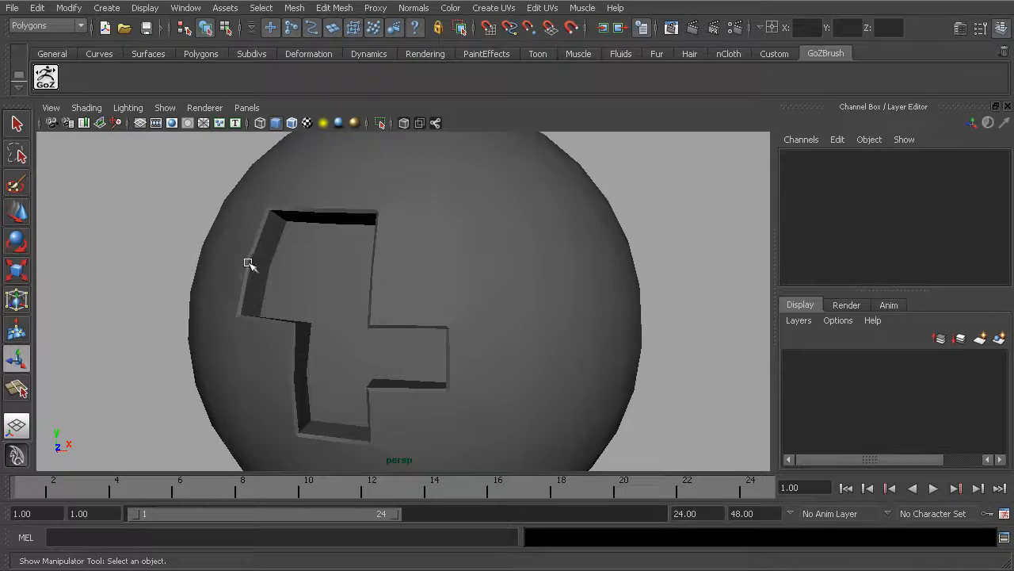
{"action": "left_click_drag", "start_coordinate": [416, 275], "coordinate": [413, 250], "text": "alt"}
{"action": "left_click", "coordinate": [299, 217]}
{"action": "right_click_drag", "start_coordinate": [412, 250], "coordinate": [462, 265], "text": "alt"}
{"action": "left_click_drag", "start_coordinate": [462, 264], "coordinate": [443, 267], "text": "alt"}
{"action": "right_click_drag", "start_coordinate": [444, 267], "coordinate": [516, 279], "text": "alt"}
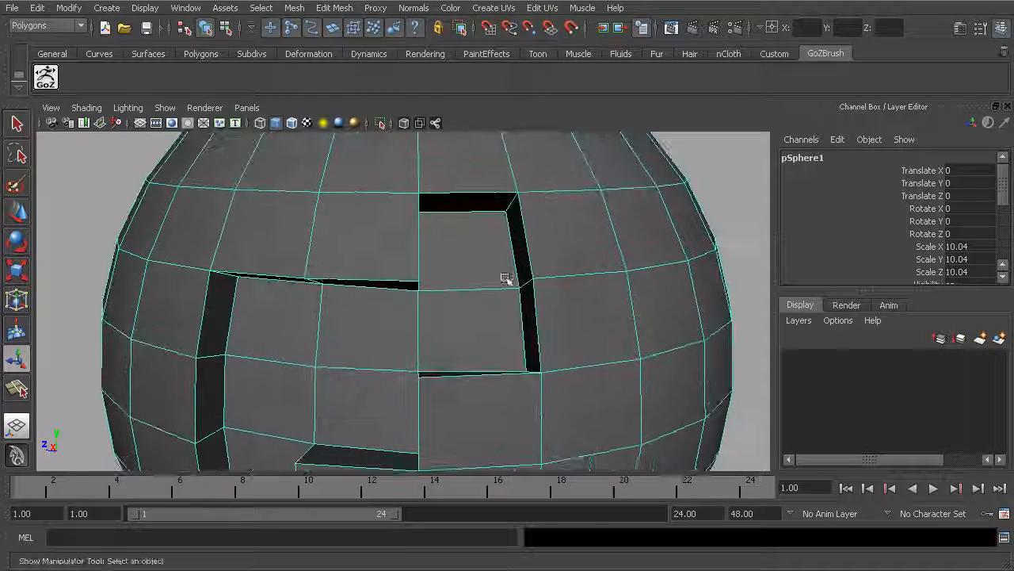
{"action": "left_click_drag", "start_coordinate": [275, 269], "coordinate": [339, 273], "text": "alt"}
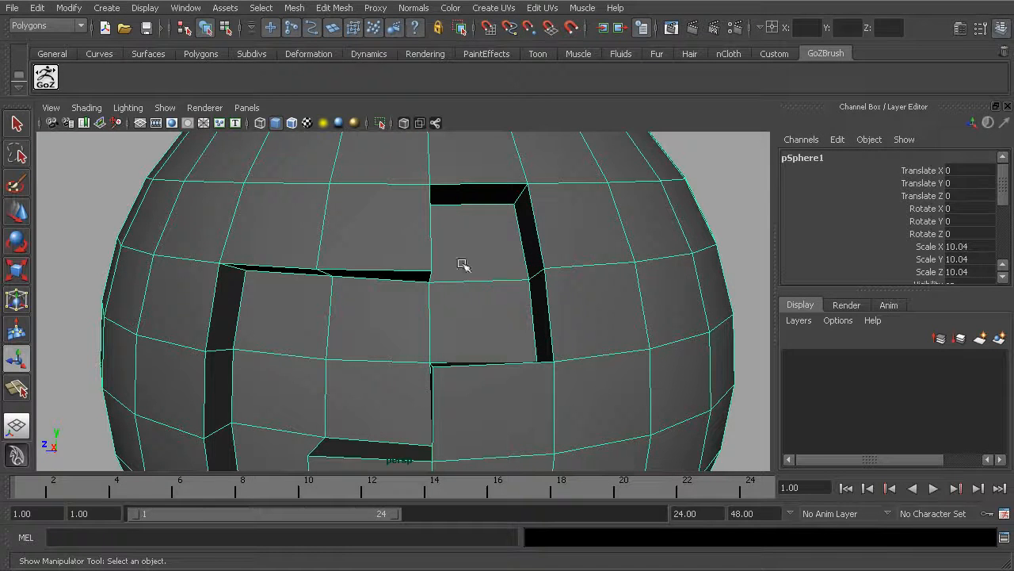
{"action": "left_click", "coordinate": [334, 8]}
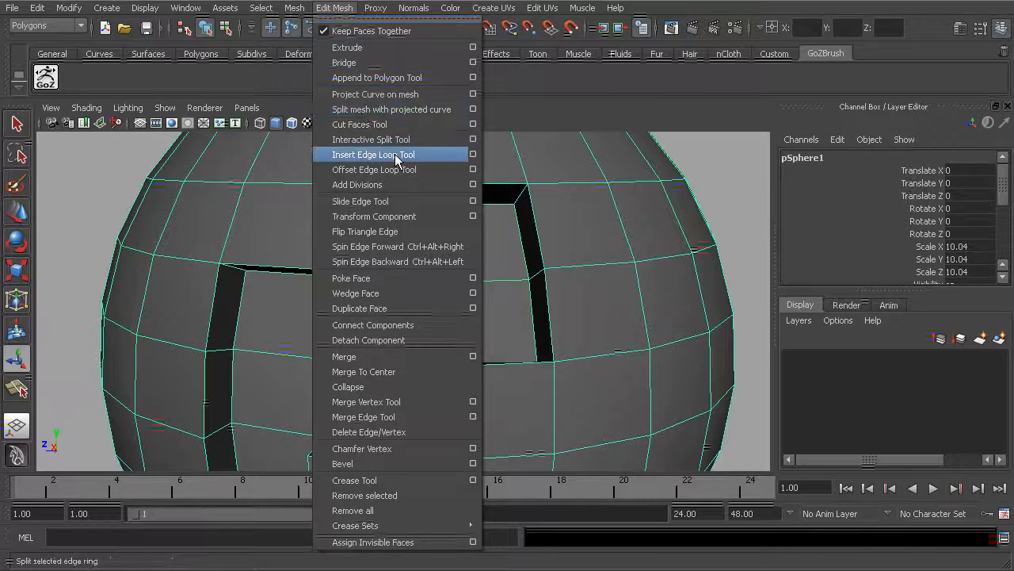
{"action": "left_click", "coordinate": [397, 155]}
{"action": "left_click", "coordinate": [324, 251]}
{"action": "key", "text": "ctrl+z"}
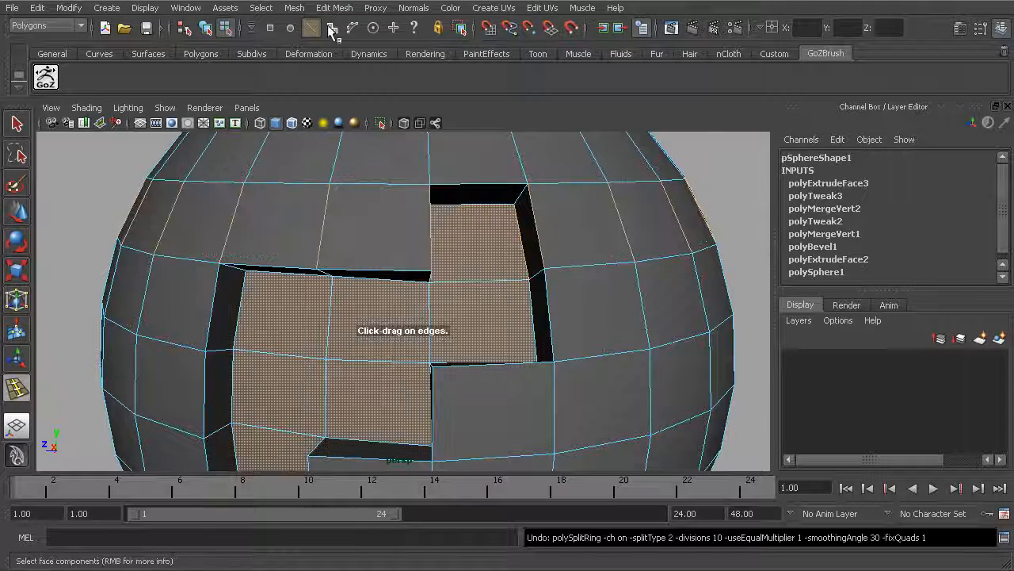
Reset the Insert Edge Loop Tool to its default settings
{"action": "left_click", "coordinate": [333, 8]}
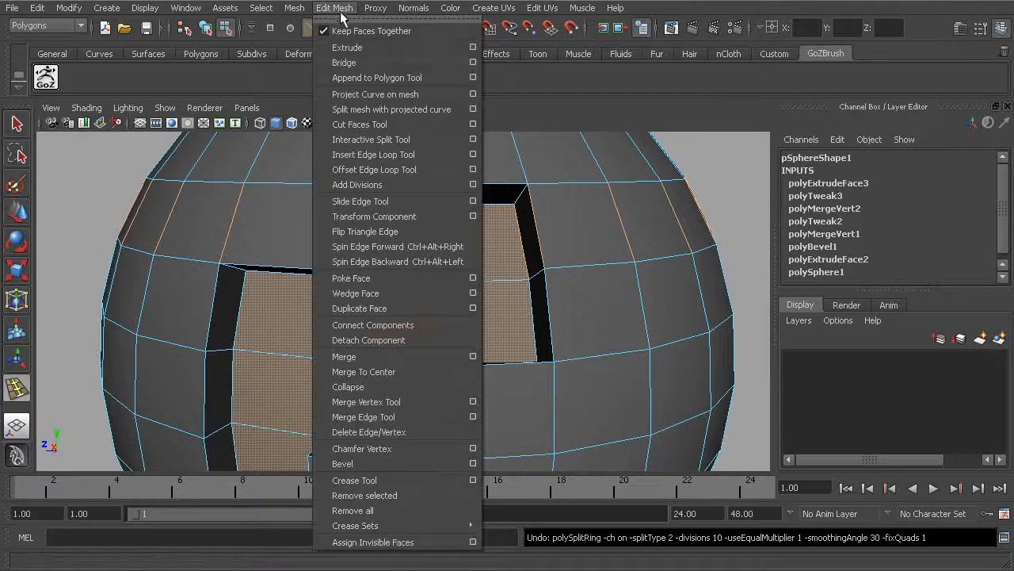
{"action": "left_click", "coordinate": [474, 154]}
{"action": "left_click", "coordinate": [723, 62]}
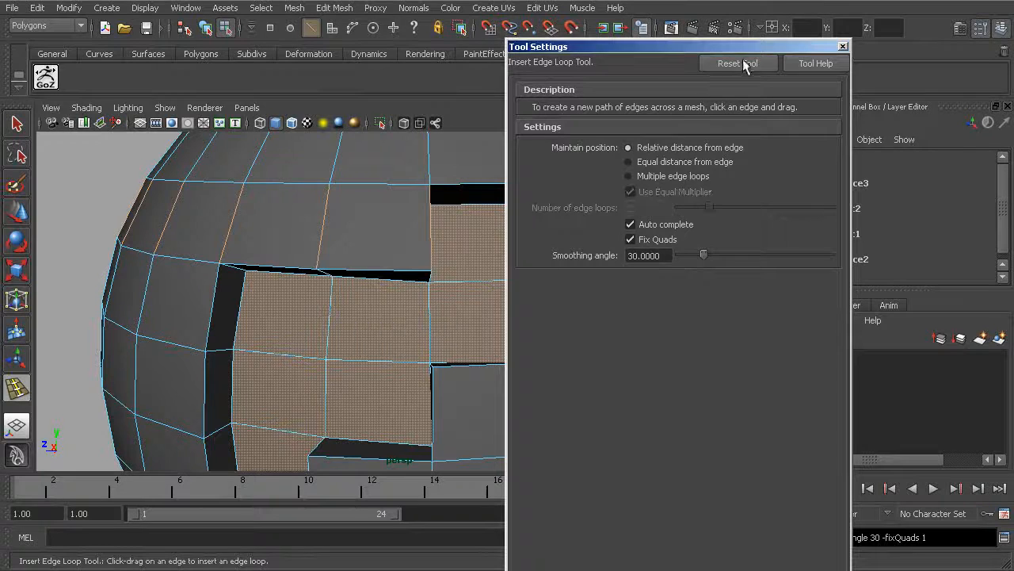
{"action": "left_click", "coordinate": [842, 46]}
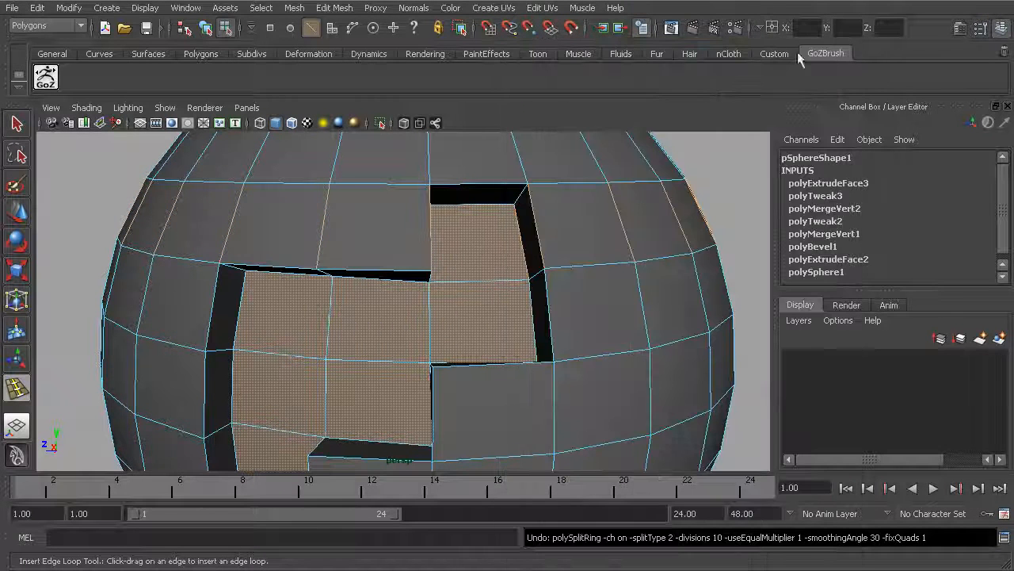
Insert four horizontal edge loops around the sphere, close to the horizontal rim edges of the second recess
{"action": "left_click_drag", "start_coordinate": [311, 253], "coordinate": [324, 266]}
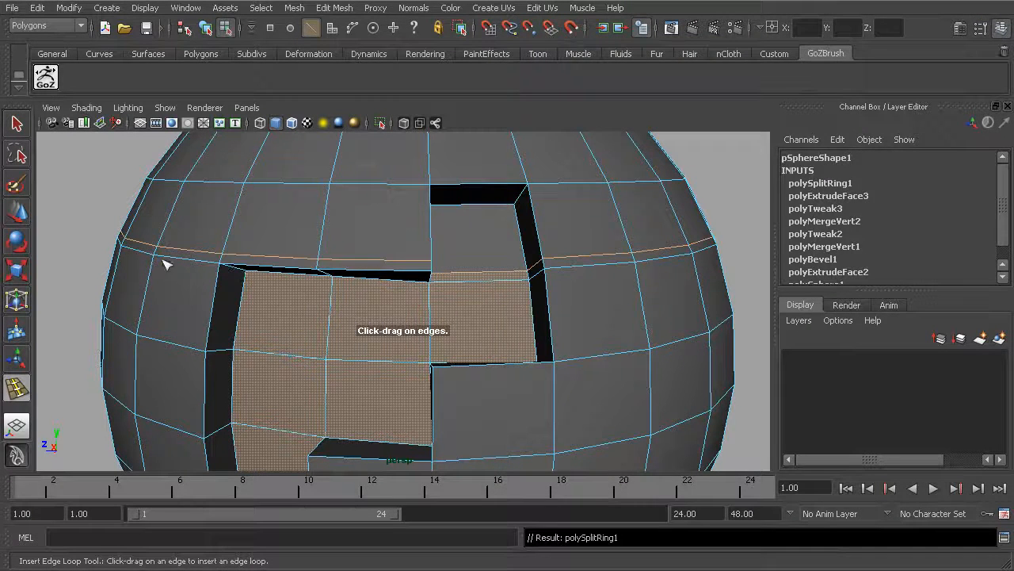
{"action": "left_click_drag", "start_coordinate": [197, 271], "coordinate": [336, 259], "text": "alt"}
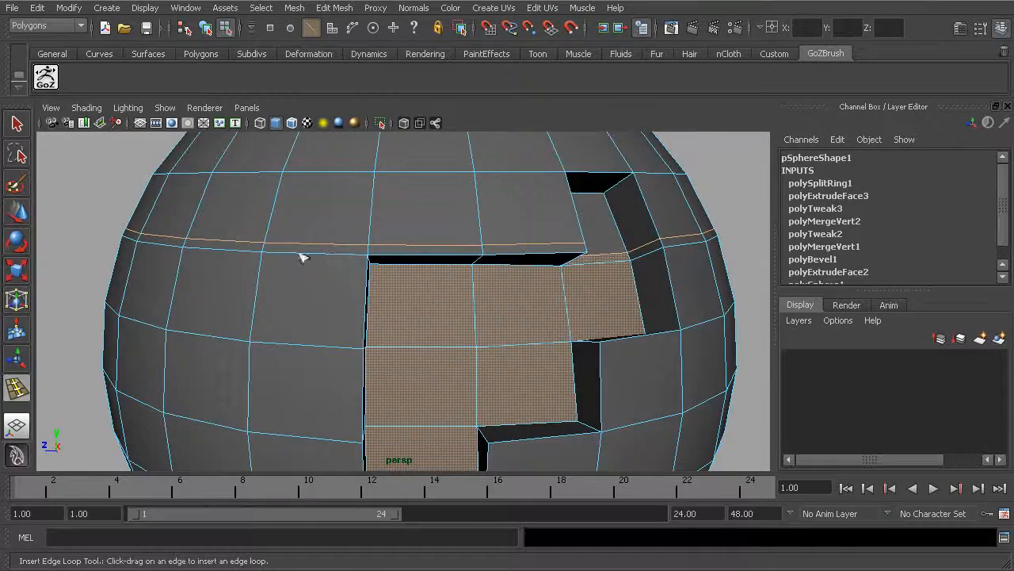
{"action": "left_click_drag", "start_coordinate": [166, 248], "coordinate": [267, 259], "text": "alt"}
{"action": "left_click_drag", "start_coordinate": [566, 247], "coordinate": [485, 286], "text": "alt"}
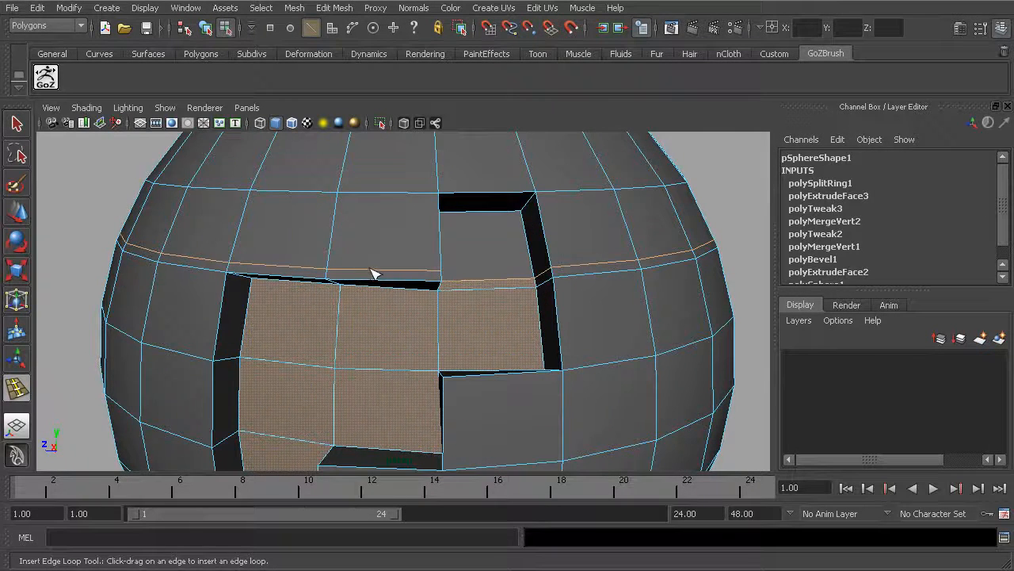
{"action": "left_click_drag", "start_coordinate": [398, 274], "coordinate": [432, 271], "text": "alt"}
{"action": "left_click_drag", "start_coordinate": [507, 271], "coordinate": [518, 269]}
{"action": "left_click_drag", "start_coordinate": [518, 317], "coordinate": [381, 339], "text": "alt"}
{"action": "left_click_drag", "start_coordinate": [381, 339], "coordinate": [453, 318], "text": "alt"}
{"action": "left_click_drag", "start_coordinate": [610, 208], "coordinate": [561, 270], "text": "alt"}
Return to object mode and preview the sphere smoothed to examine the effect of the inserted loops on the recess
{"action": "left_click", "coordinate": [13, 123]}
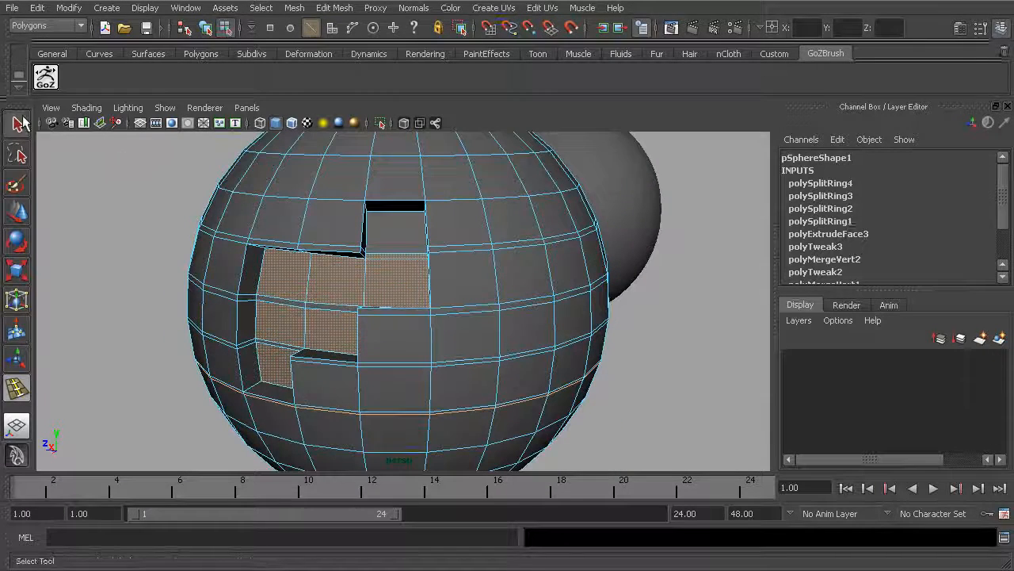
{"action": "left_click", "coordinate": [205, 29]}
{"action": "key", "text": "3"}
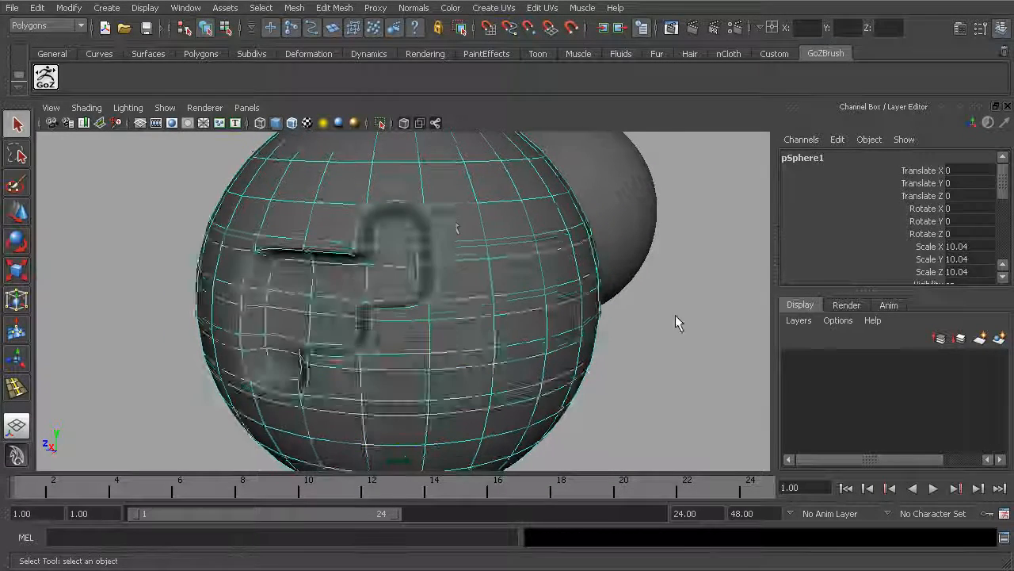
{"action": "left_click", "coordinate": [701, 343]}
{"action": "left_click_drag", "start_coordinate": [701, 342], "coordinate": [607, 328], "text": "alt"}
{"action": "right_click_drag", "start_coordinate": [607, 328], "coordinate": [681, 351], "text": "alt"}
Undo all the horizontal edge loops inserted around the sphere
{"action": "key", "text": "ctrl+z"}
{"action": "left_click", "coordinate": [631, 372]}
{"action": "left_click_drag", "start_coordinate": [631, 372], "coordinate": [587, 335], "text": "alt"}
{"action": "key", "text": "ctrl+z"}
{"action": "key", "text": "ctrl+z"}
{"action": "key", "text": "ctrl+z"}
{"action": "key", "text": "ctrl+z"}
{"action": "key", "text": "ctrl+z"}
{"action": "key", "text": "ctrl+z"}
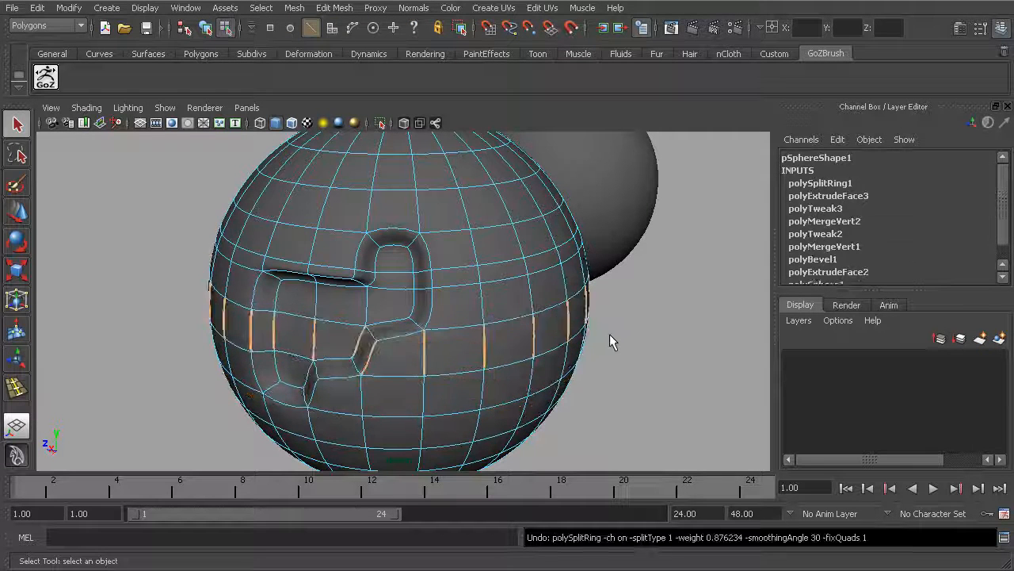
{"action": "key", "text": "ctrl+z"}
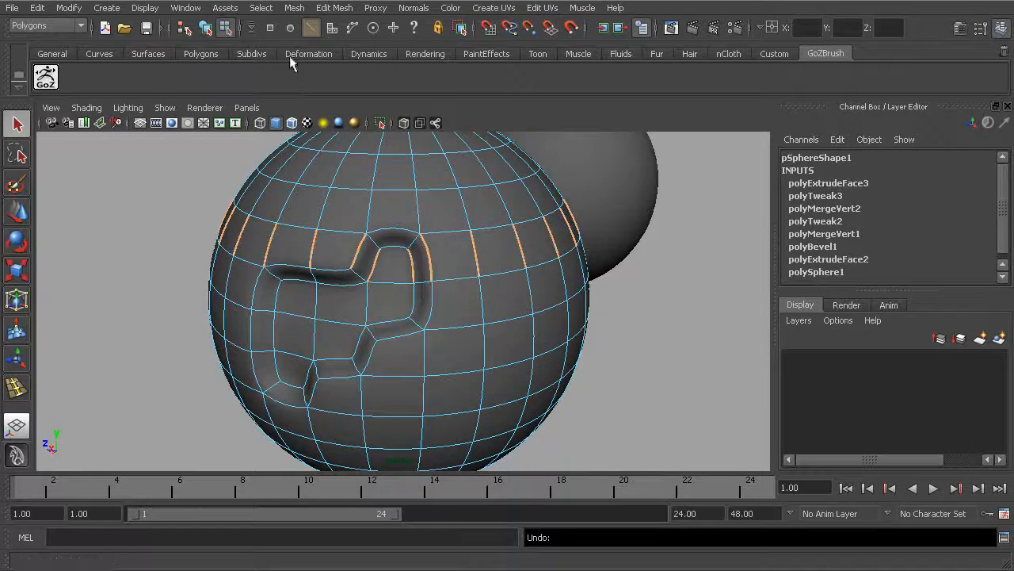
Return to object mode, restore the sphere's unsmoothed display and reselect it for close work on the second recess
{"action": "left_click", "coordinate": [207, 30]}
{"action": "right_click_drag", "start_coordinate": [453, 229], "coordinate": [437, 235], "text": "alt"}
{"action": "key", "text": "1"}
{"action": "left_click_drag", "start_coordinate": [364, 281], "coordinate": [435, 255], "text": "alt"}
{"action": "middle_click_drag", "start_coordinate": [435, 255], "coordinate": [462, 310], "text": "alt"}
{"action": "right_click_drag", "start_coordinate": [462, 310], "coordinate": [586, 344], "text": "alt"}
{"action": "left_click_drag", "start_coordinate": [523, 372], "coordinate": [516, 303], "text": "alt"}
{"action": "middle_click_drag", "start_coordinate": [516, 304], "coordinate": [499, 354], "text": "alt"}
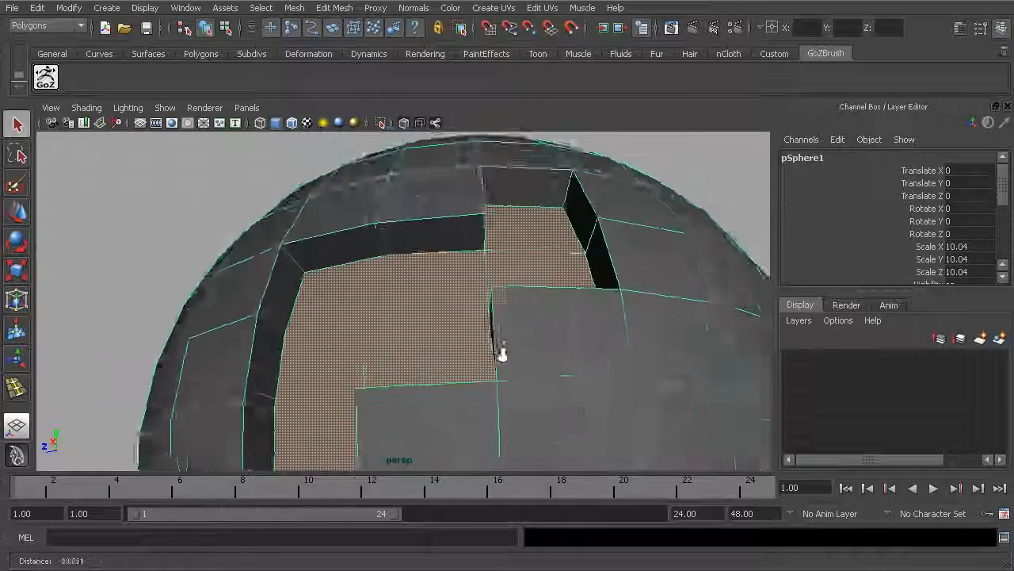
{"action": "right_click_drag", "start_coordinate": [498, 353], "coordinate": [570, 354], "text": "alt"}
{"action": "left_click", "coordinate": [188, 193]}
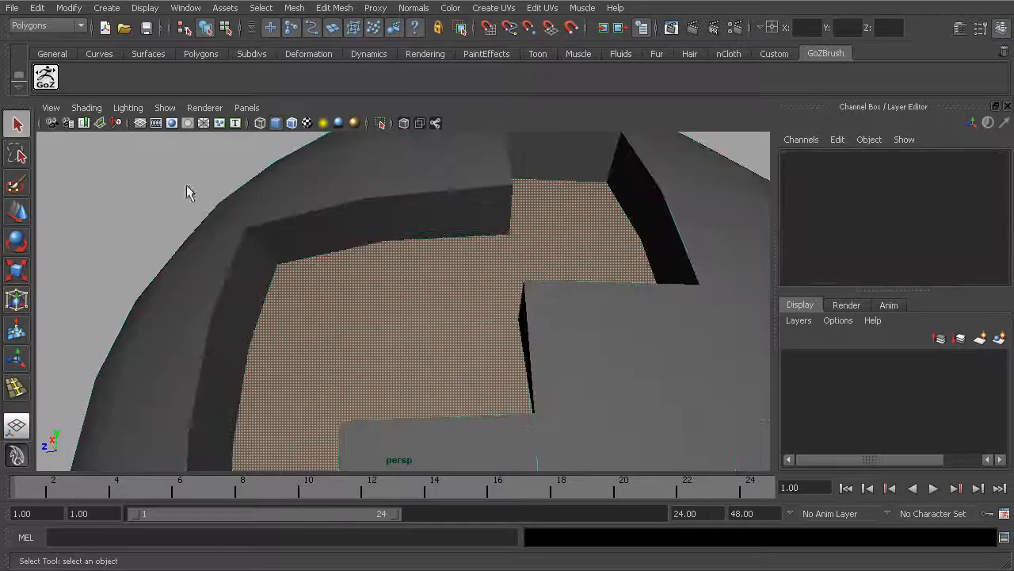
{"action": "left_click", "coordinate": [367, 220]}
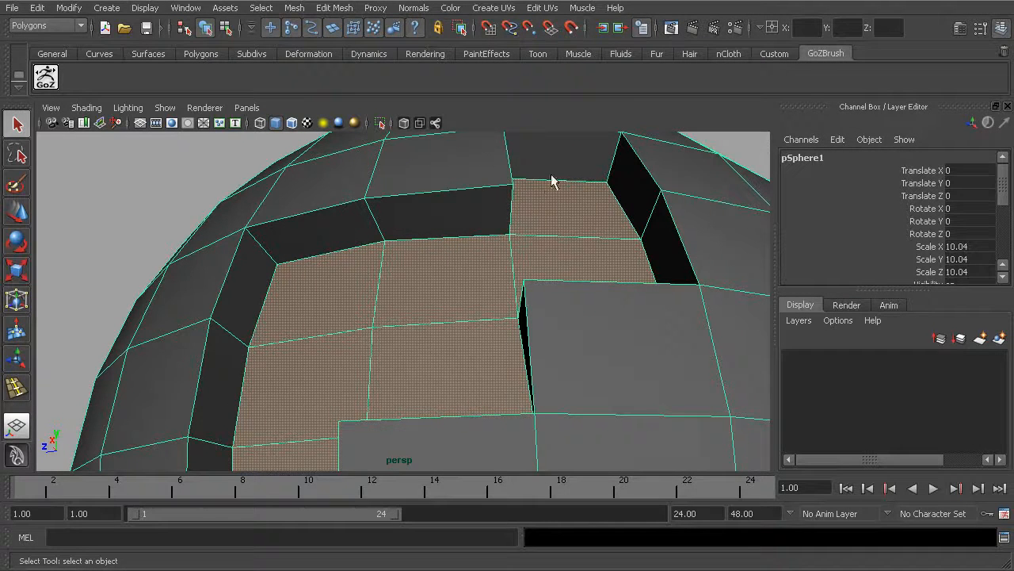
Insert an edge loop around the inner walls of the second recess, close to the outer rim
{"action": "left_click", "coordinate": [337, 8]}
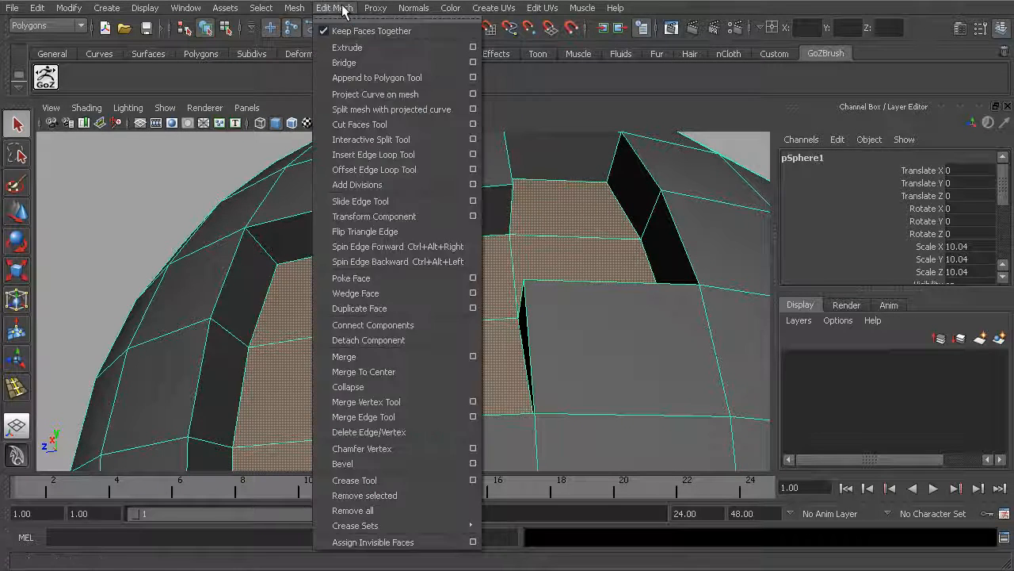
{"action": "left_click", "coordinate": [373, 156]}
{"action": "left_click_drag", "start_coordinate": [382, 222], "coordinate": [471, 209]}
Turn off Auto complete in the Insert Edge Loop Tool settings
{"action": "left_click", "coordinate": [334, 8]}
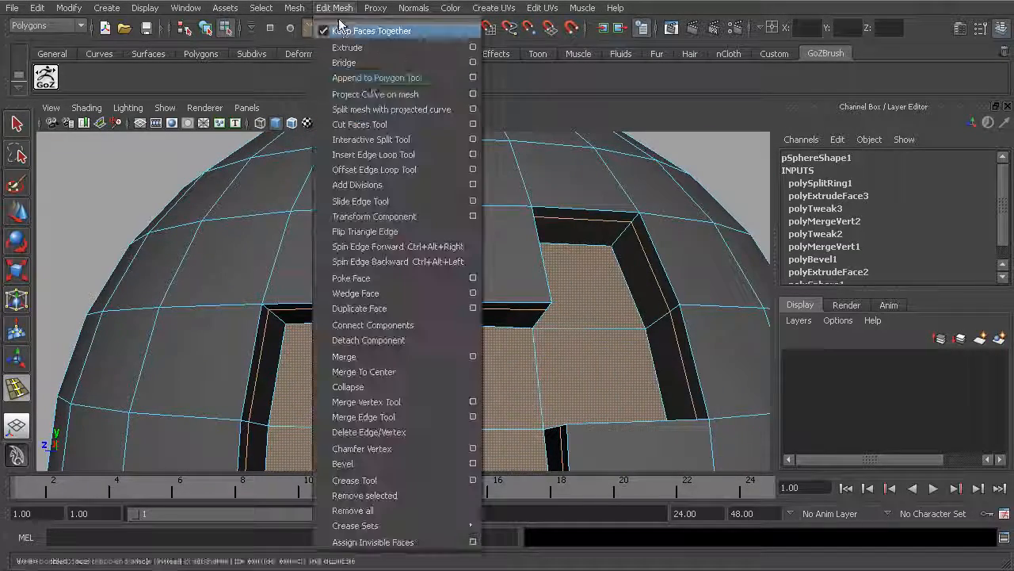
{"action": "left_click", "coordinate": [473, 154]}
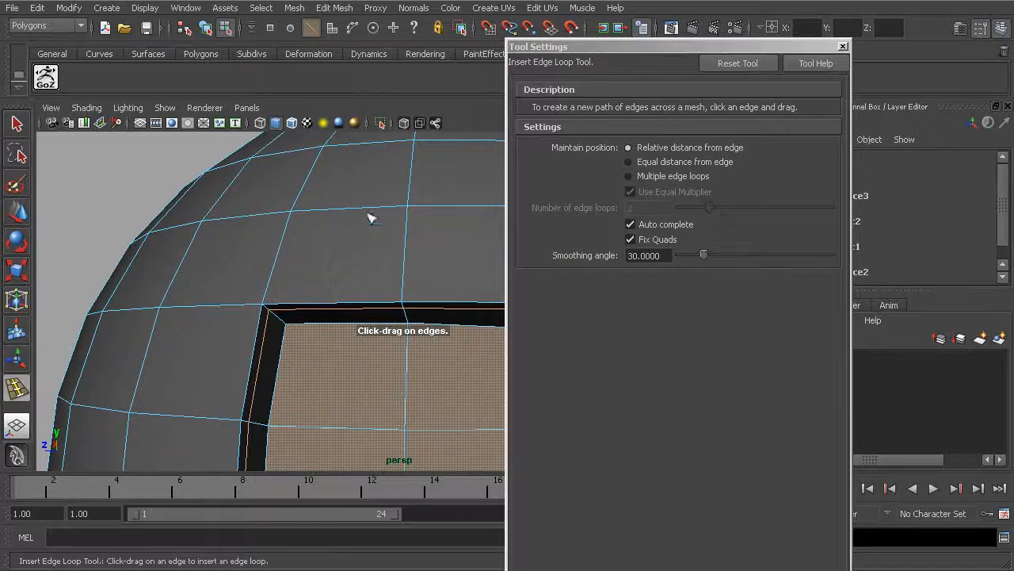
{"action": "left_click_drag", "start_coordinate": [580, 58], "coordinate": [648, 126]}
{"action": "left_click_drag", "start_coordinate": [515, 226], "coordinate": [458, 205], "text": "alt"}
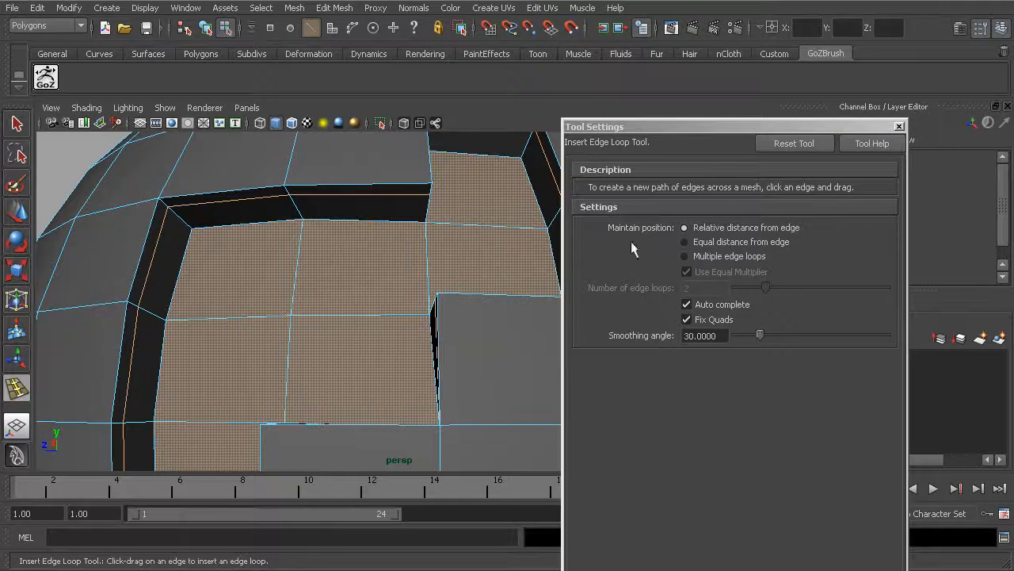
{"action": "left_click", "coordinate": [707, 304]}
{"action": "left_click", "coordinate": [899, 126]}
Insert a partial edge loop across the two faces just above the second recess's long upper rim
{"action": "left_click_drag", "start_coordinate": [270, 190], "coordinate": [314, 238], "text": "alt"}
{"action": "left_click_drag", "start_coordinate": [242, 246], "coordinate": [235, 283], "text": "alt"}
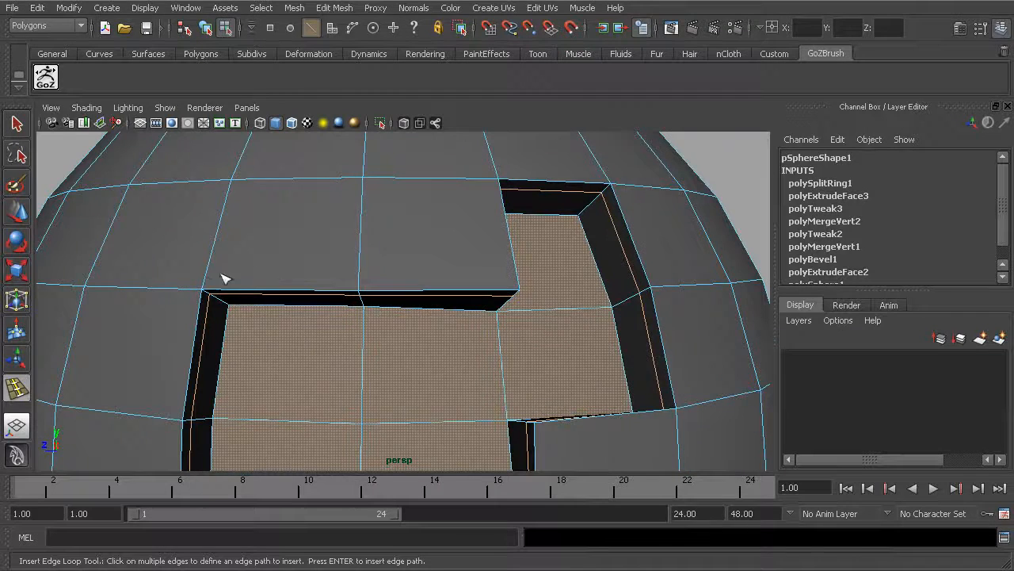
{"action": "left_click", "coordinate": [206, 283]}
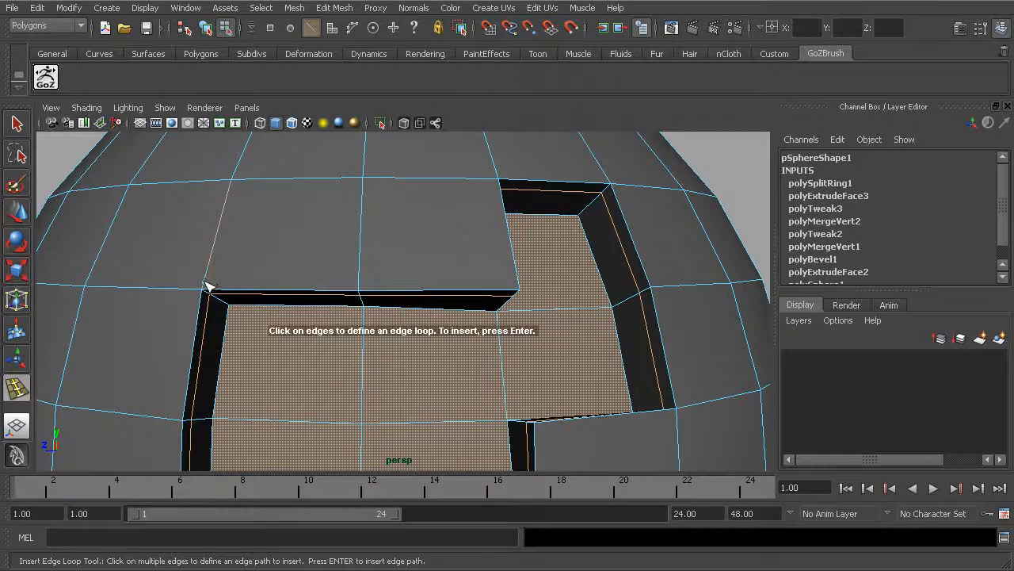
{"action": "left_click", "coordinate": [519, 283]}
{"action": "mouse_move", "coordinate": [521, 285]}
{"action": "left_mouse_down", "text": "alt"}
{"action": "mouse_move", "coordinate": [550, 283]}
{"action": "mouse_move", "coordinate": [509, 280]}
{"action": "left_mouse_up", "text": "alt"}
{"action": "key", "text": "Return"}
Insert a partial edge loop down the three faces just outside the second recess's left rim
{"action": "left_click_drag", "start_coordinate": [315, 249], "coordinate": [440, 183], "text": "alt"}
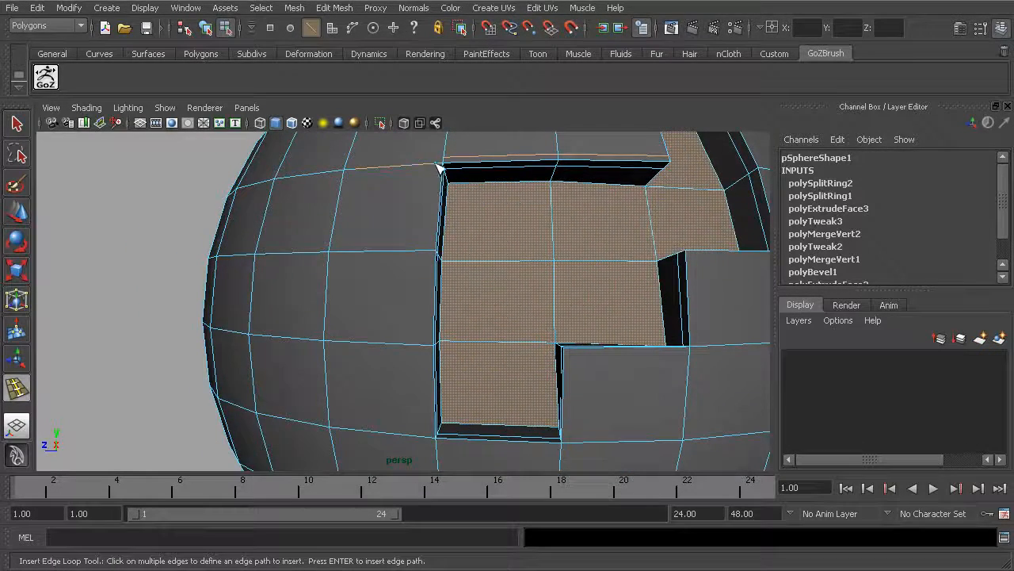
{"action": "left_click", "coordinate": [438, 165]}
{"action": "left_click", "coordinate": [427, 437]}
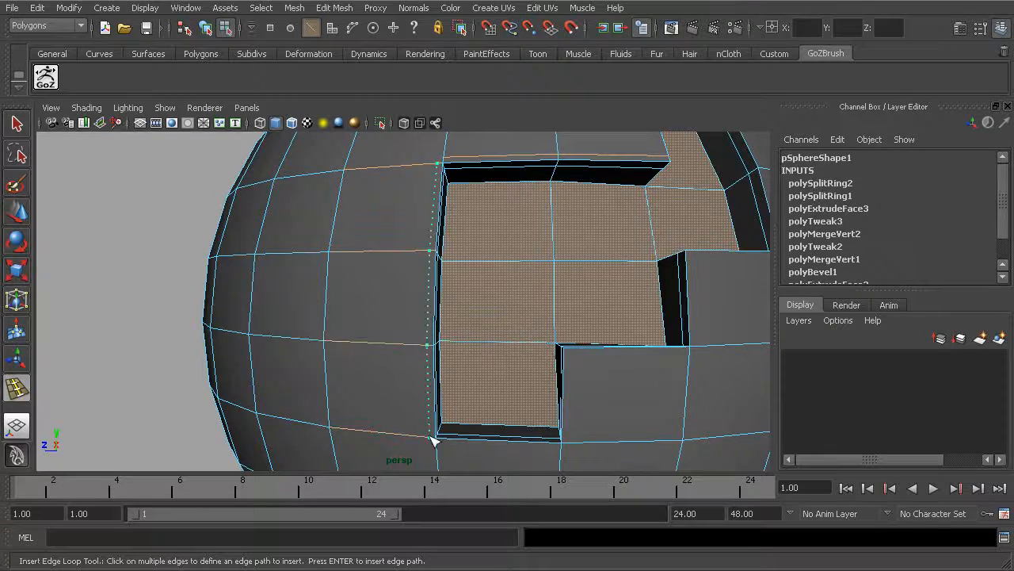
{"action": "key", "text": "Return"}
Insert a partial edge loop across the face just below the second recess's bottom rim and return to object mode
{"action": "left_click_drag", "start_coordinate": [499, 334], "coordinate": [374, 382], "text": "alt"}
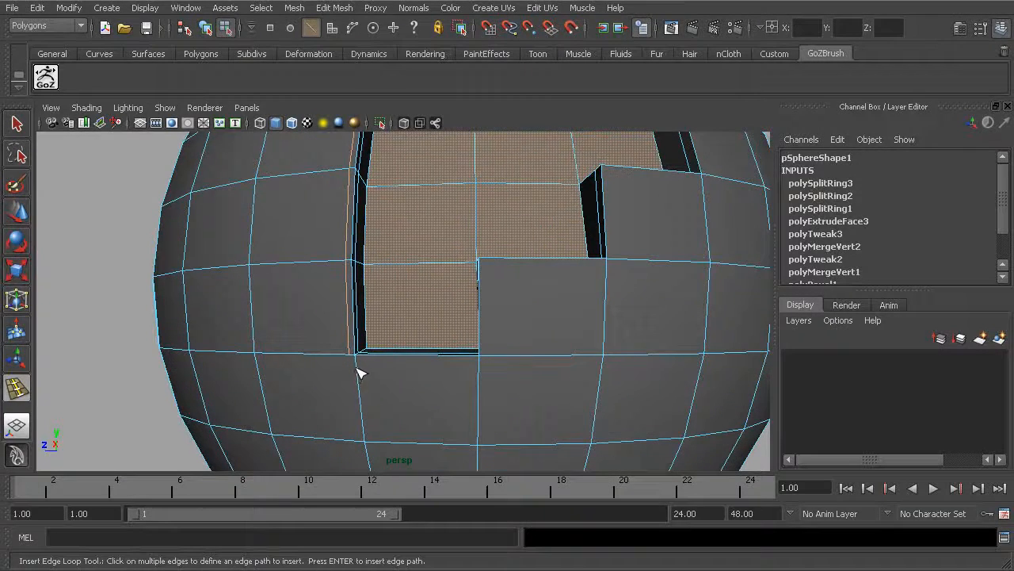
{"action": "left_click", "coordinate": [357, 362]}
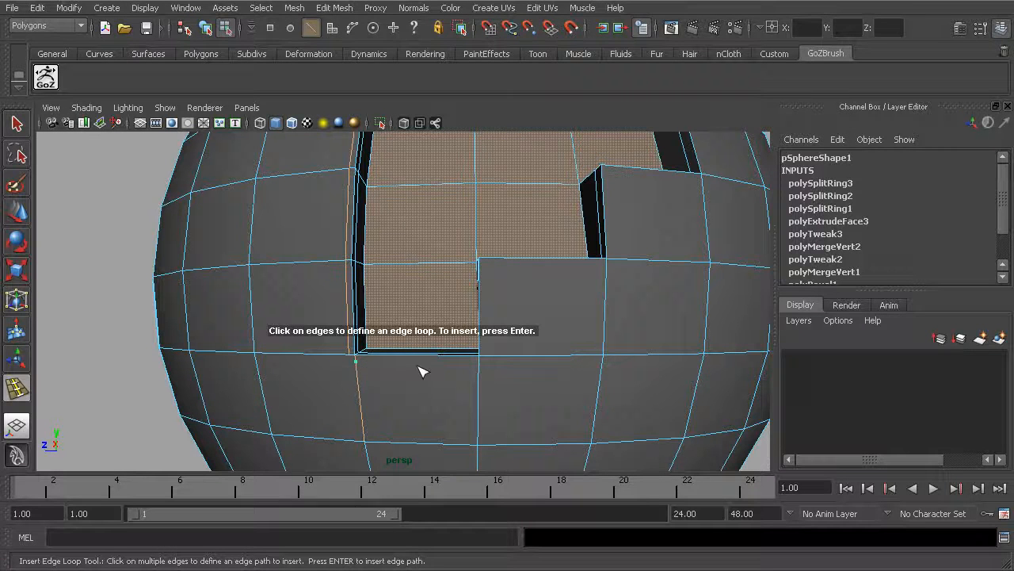
{"action": "left_click", "coordinate": [480, 366]}
{"action": "key", "text": "Return"}
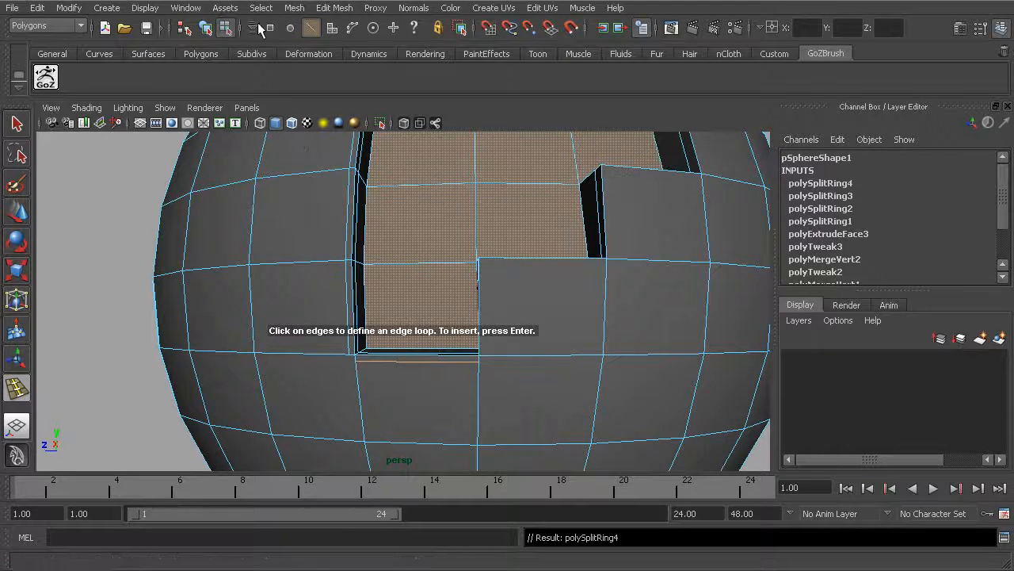
{"action": "left_click", "coordinate": [206, 29]}
{"action": "left_click", "coordinate": [17, 123]}
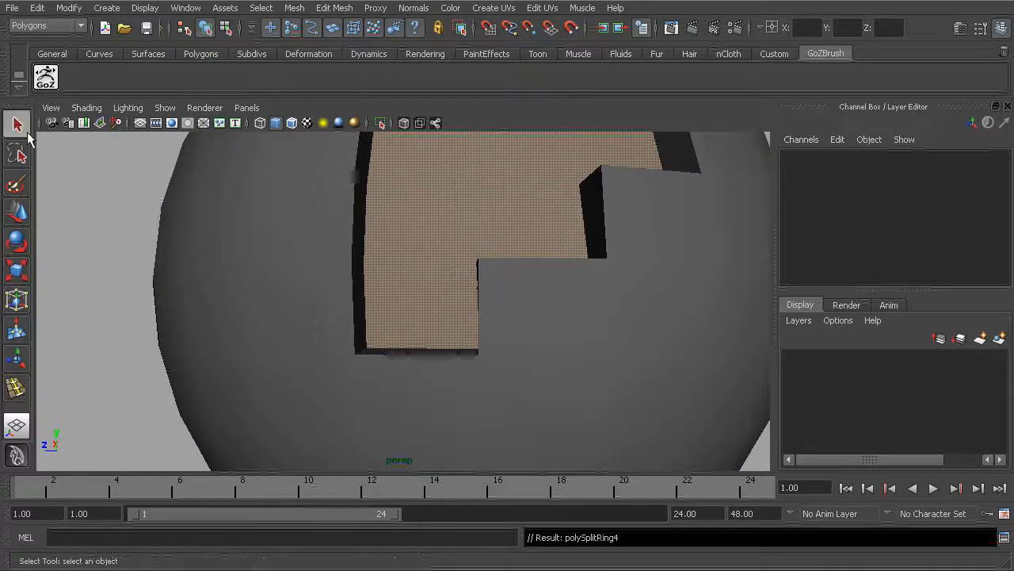
Split the upper-left corner face of the second recess diagonally, connecting the ends of the upper and left partial loops
{"action": "left_click", "coordinate": [533, 324]}
{"action": "right_click", "coordinate": [546, 324], "text": "shift"}
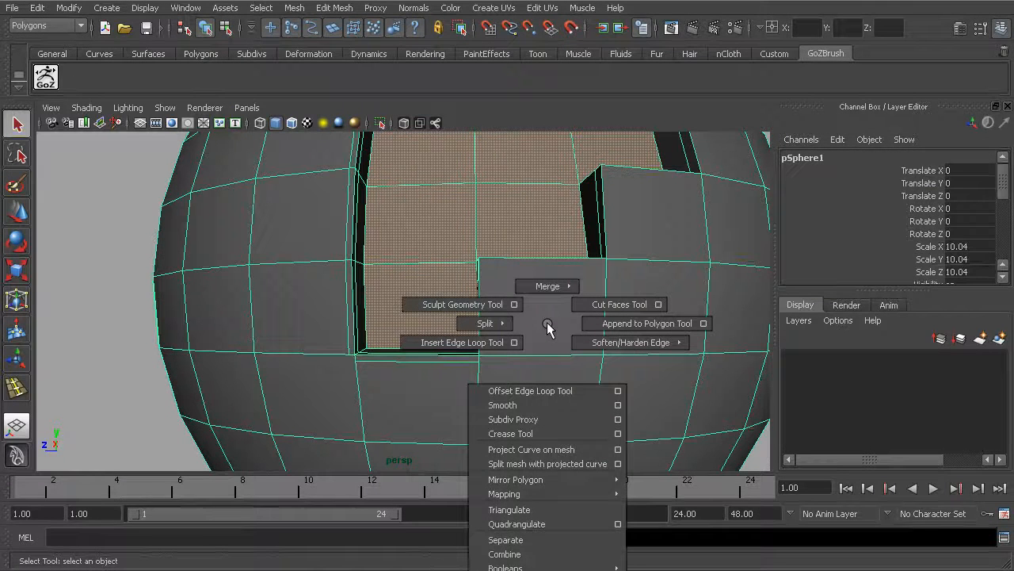
{"action": "mouse_move", "coordinate": [487, 324]}
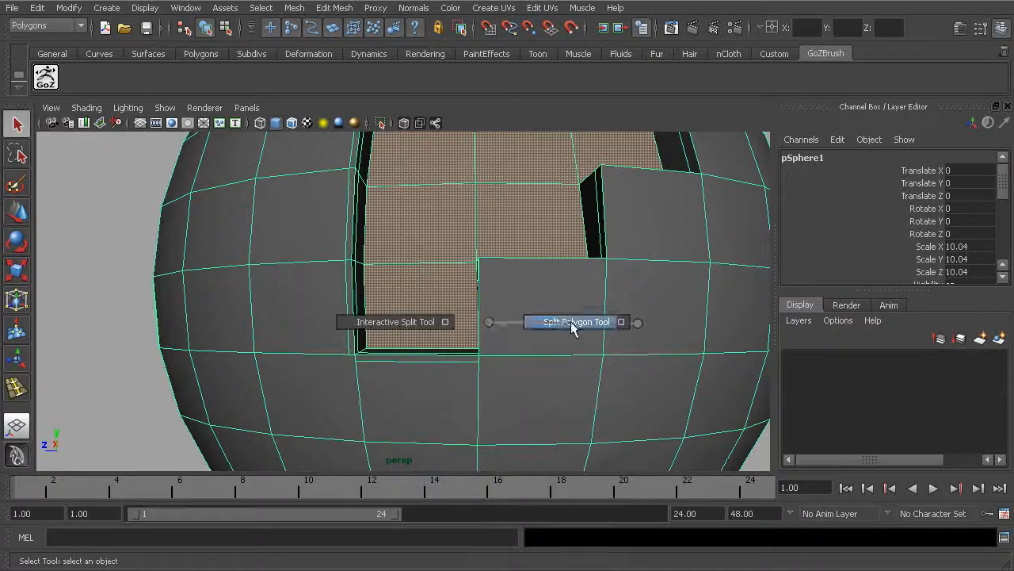
{"action": "left_click", "coordinate": [569, 321]}
{"action": "mouse_move", "coordinate": [478, 320]}
{"action": "left_mouse_down", "text": "alt"}
{"action": "mouse_move", "coordinate": [515, 437]}
{"action": "mouse_move", "coordinate": [482, 324]}
{"action": "left_mouse_up", "text": "alt"}
{"action": "right_click_drag", "start_coordinate": [482, 324], "coordinate": [642, 355], "text": "alt"}
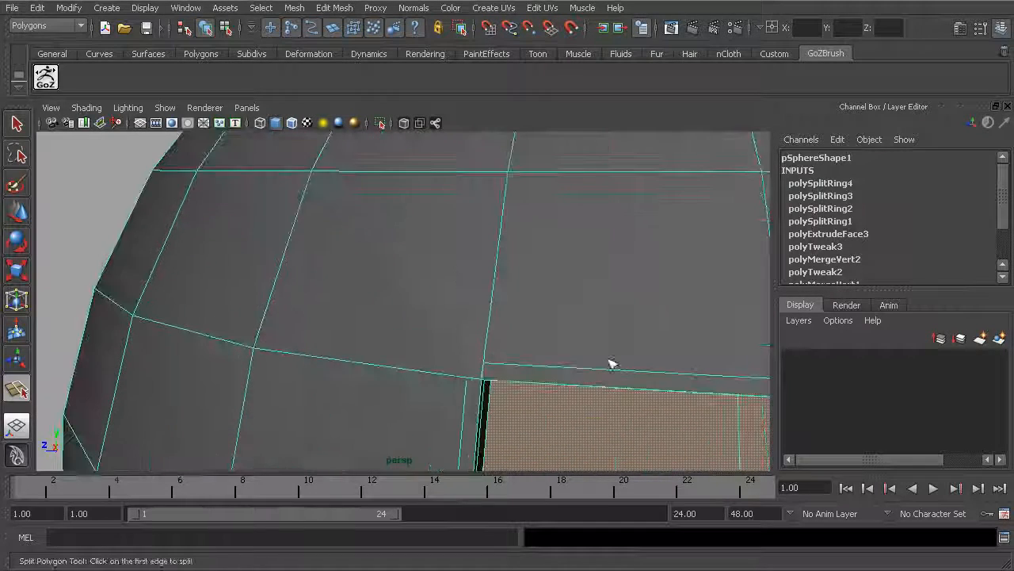
{"action": "left_click", "coordinate": [457, 382]}
{"action": "left_click", "coordinate": [485, 382]}
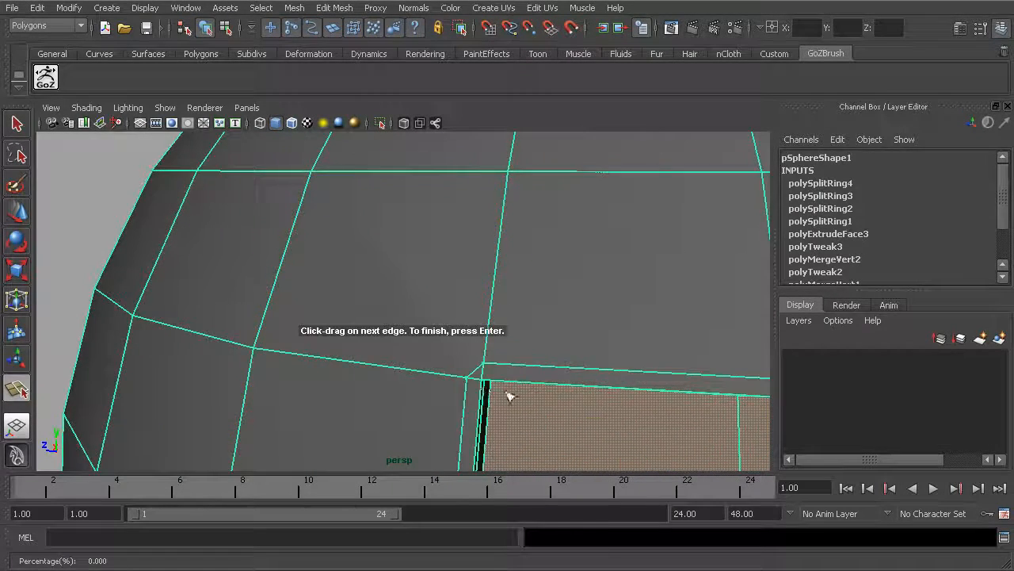
{"action": "key", "text": "Return"}
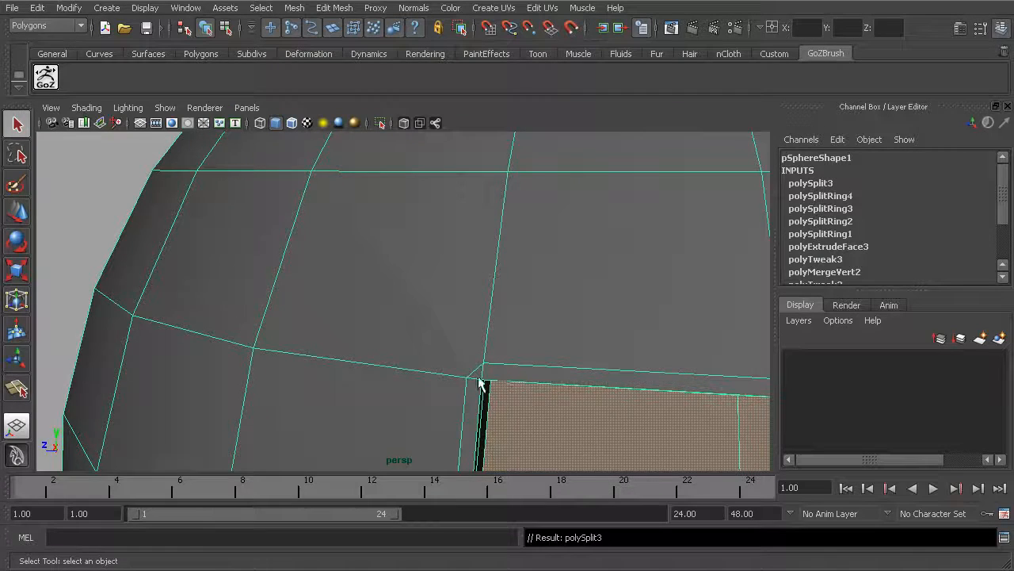
Split the lower-left corner face of the second recess, connecting the ends of the left and bottom partial loops
{"action": "left_click_drag", "start_coordinate": [576, 411], "coordinate": [410, 380], "text": "alt"}
{"action": "right_click_drag", "start_coordinate": [515, 380], "coordinate": [478, 315], "text": "alt"}
{"action": "middle_click_drag", "start_coordinate": [478, 315], "coordinate": [503, 326], "text": "alt"}
{"action": "key", "text": "g"}
{"action": "left_click", "coordinate": [451, 256]}
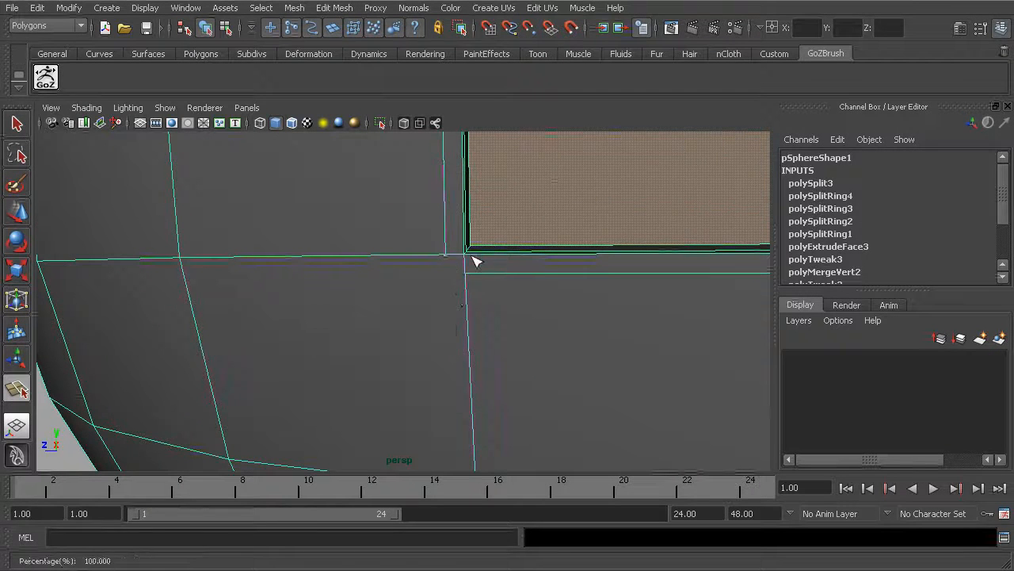
{"action": "left_click", "coordinate": [466, 278]}
{"action": "key", "text": "Return"}
Split from the bottom partial loop's right end up the face beside the lower notch to the recess's inner corner
{"action": "middle_click_drag", "start_coordinate": [563, 308], "coordinate": [435, 323], "text": "alt"}
{"action": "key", "text": "g"}
{"action": "left_click", "coordinate": [513, 292]}
{"action": "middle_click_drag", "start_coordinate": [577, 282], "coordinate": [574, 363], "text": "alt"}
{"action": "left_click_drag", "start_coordinate": [527, 241], "coordinate": [518, 247], "text": "alt"}
{"action": "middle_click_drag", "start_coordinate": [468, 310], "coordinate": [497, 300], "text": "alt"}
{"action": "right_click_drag", "start_coordinate": [491, 305], "coordinate": [508, 306], "text": "alt"}
{"action": "left_click_drag", "start_coordinate": [509, 306], "coordinate": [505, 340], "text": "alt"}
{"action": "key", "text": "Return"}
Split across the top of the face beside the lower notch, ending diagonally on the neighbouring face's upper edge
{"action": "middle_click_drag", "start_coordinate": [576, 344], "coordinate": [500, 318], "text": "alt"}
{"action": "right_click_drag", "start_coordinate": [500, 318], "coordinate": [488, 313], "text": "alt"}
{"action": "middle_click_drag", "start_coordinate": [487, 312], "coordinate": [517, 295], "text": "alt"}
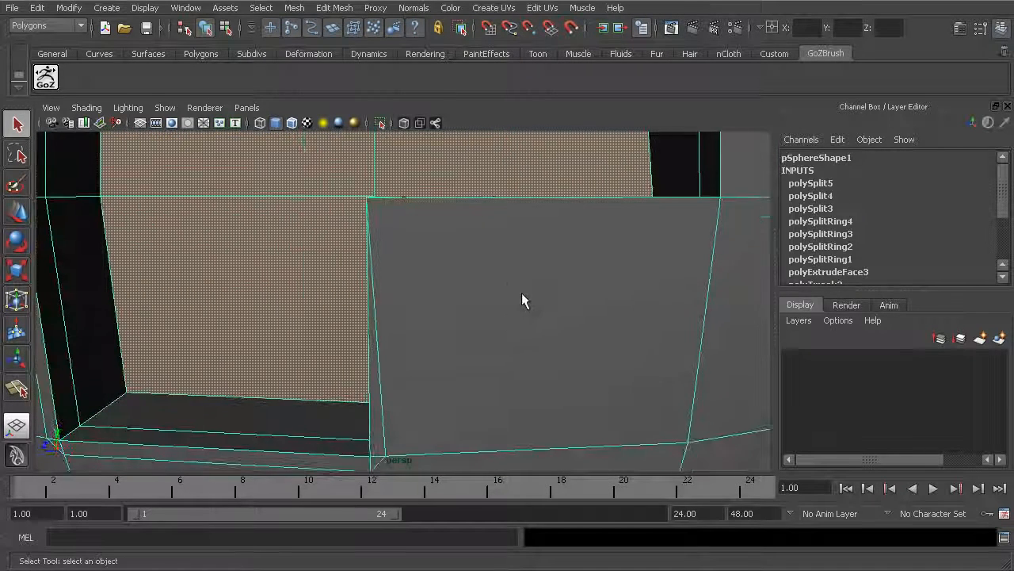
{"action": "key", "text": "y"}
{"action": "left_click_drag", "start_coordinate": [379, 327], "coordinate": [383, 305]}
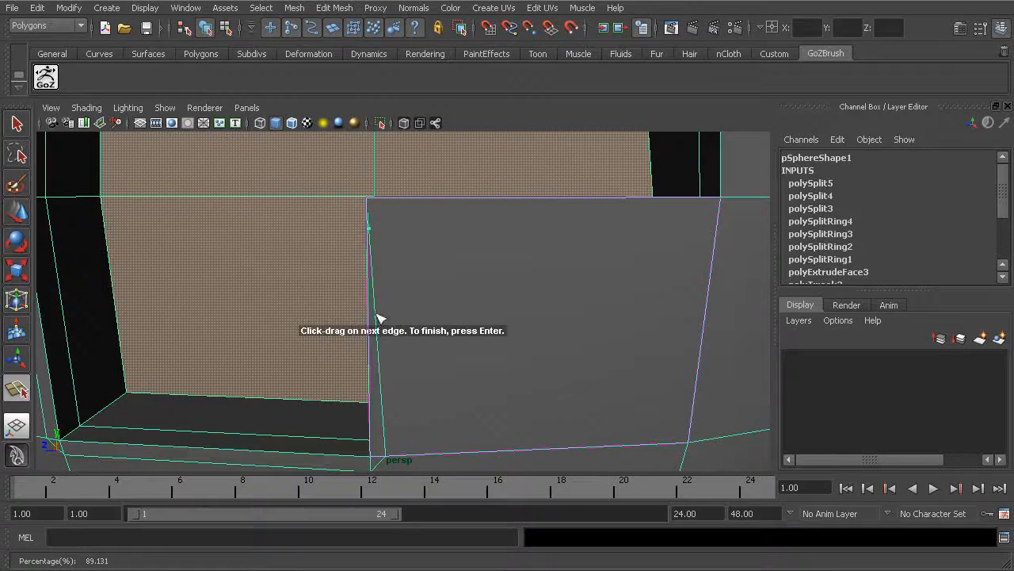
{"action": "left_click_drag", "start_coordinate": [721, 210], "coordinate": [719, 217]}
{"action": "key", "text": "Return"}
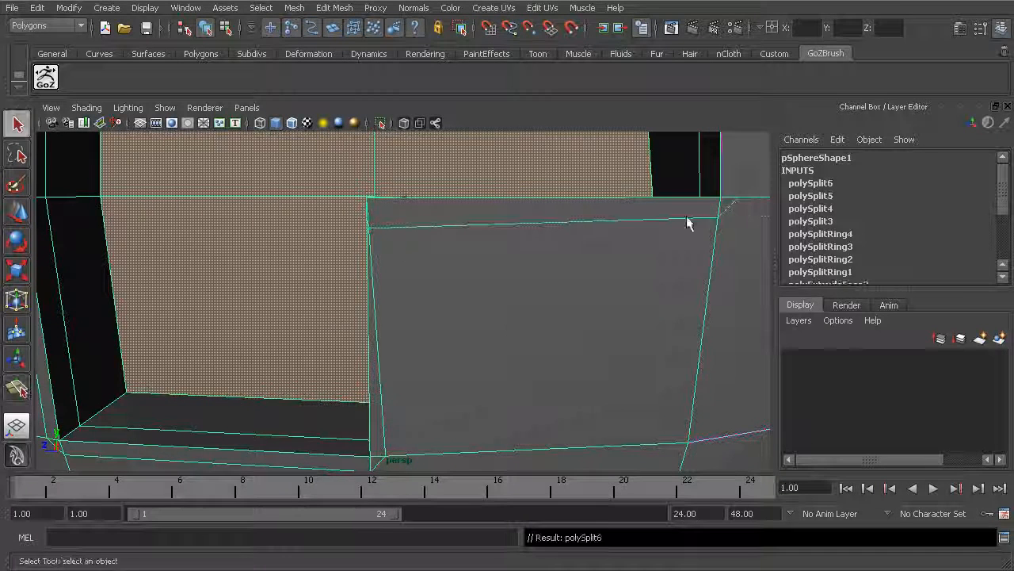
Move the new split's left vertex inward so its edges run parallel to the notch's top and side rims
{"action": "right_click_drag", "start_coordinate": [379, 230], "coordinate": [362, 238]}
{"action": "left_click", "coordinate": [369, 231]}
{"action": "key", "text": "w"}
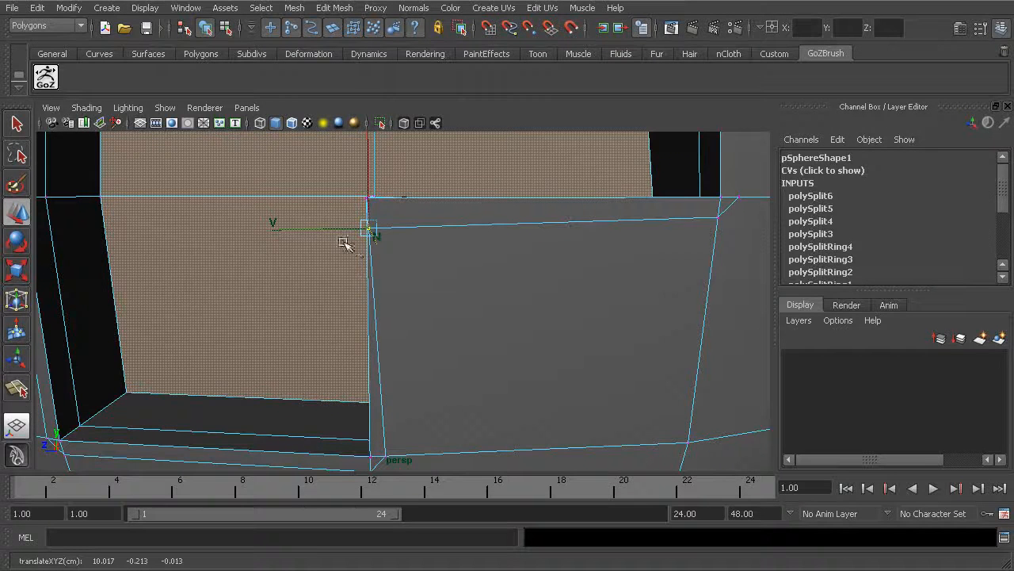
{"action": "left_click_drag", "start_coordinate": [335, 229], "coordinate": [384, 190]}
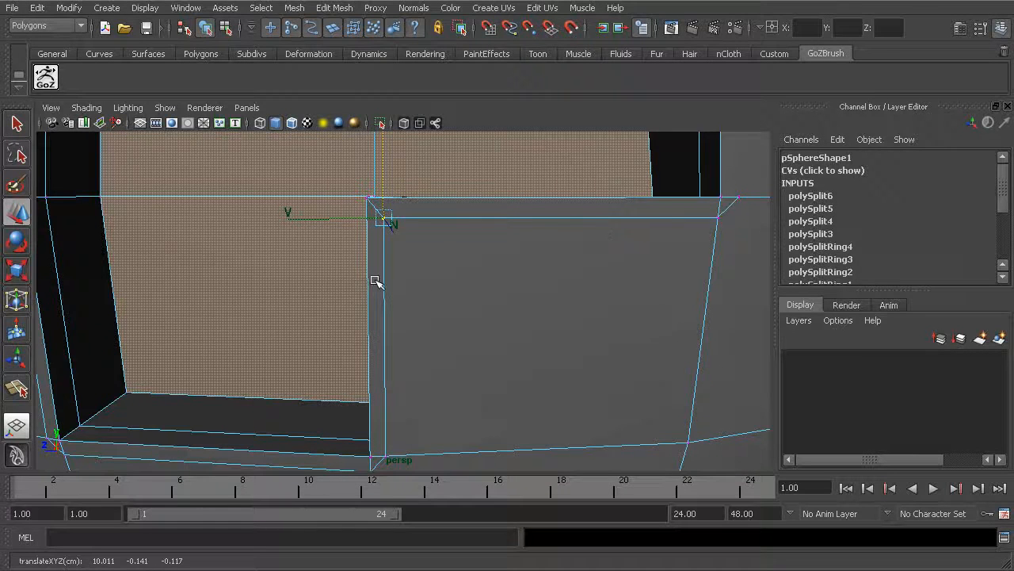
Merge the two support vertices at the lower notch's bottom-right corner and shift the merged vertex slightly down
{"action": "right_click_drag", "start_coordinate": [516, 296], "coordinate": [358, 412], "text": "alt"}
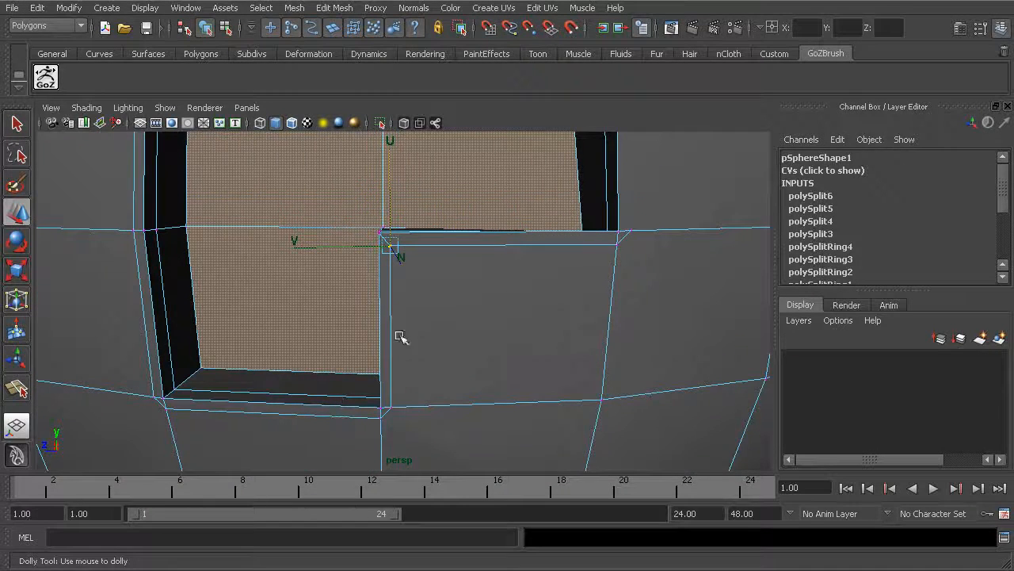
{"action": "middle_click_drag", "start_coordinate": [517, 277], "coordinate": [388, 337], "text": "alt"}
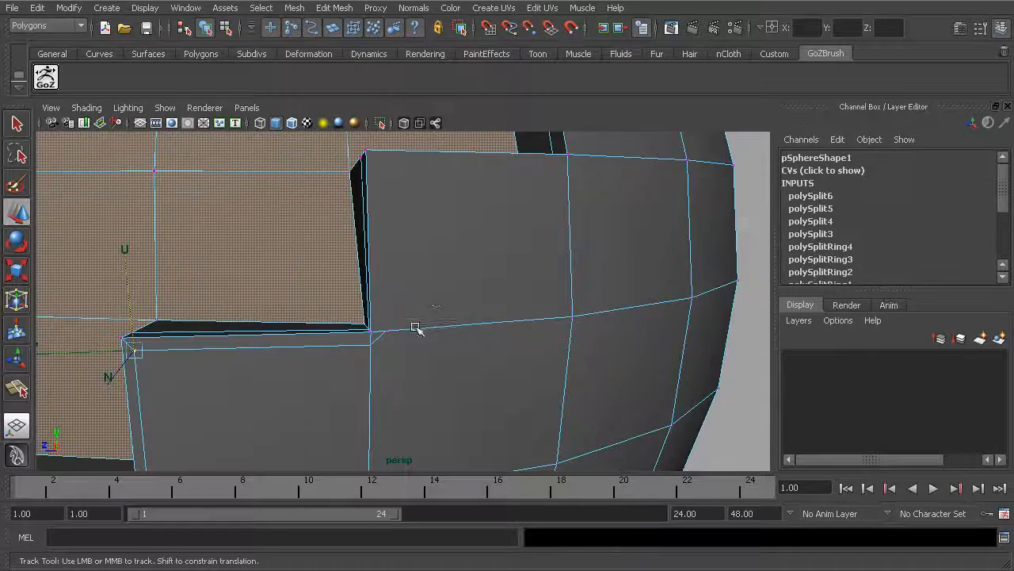
{"action": "left_click_drag", "start_coordinate": [420, 325], "coordinate": [404, 336], "text": "alt"}
{"action": "right_click_drag", "start_coordinate": [403, 335], "coordinate": [420, 339], "text": "alt"}
{"action": "right_click_drag", "start_coordinate": [325, 286], "coordinate": [441, 332], "text": "alt"}
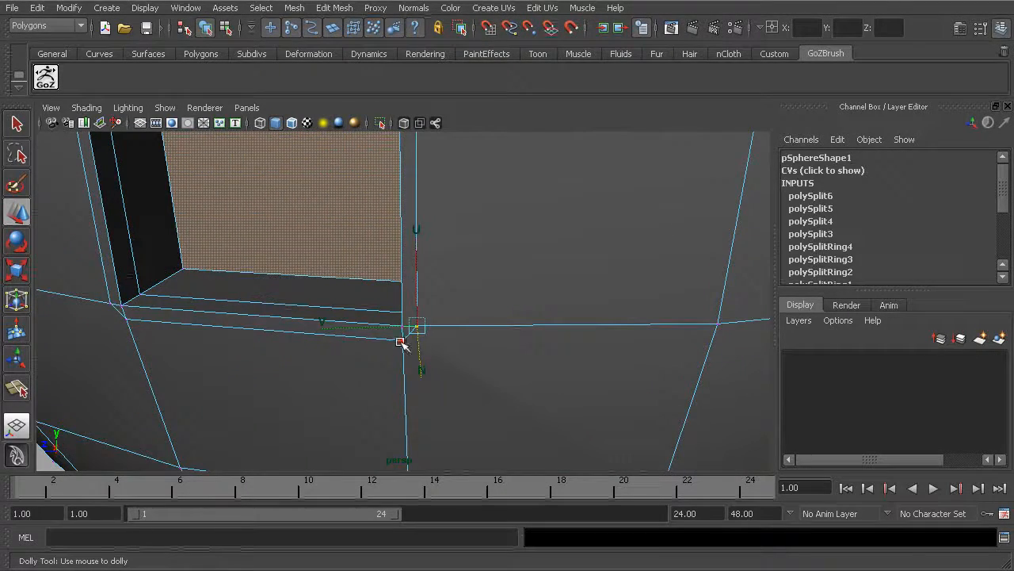
{"action": "left_click", "coordinate": [335, 7]}
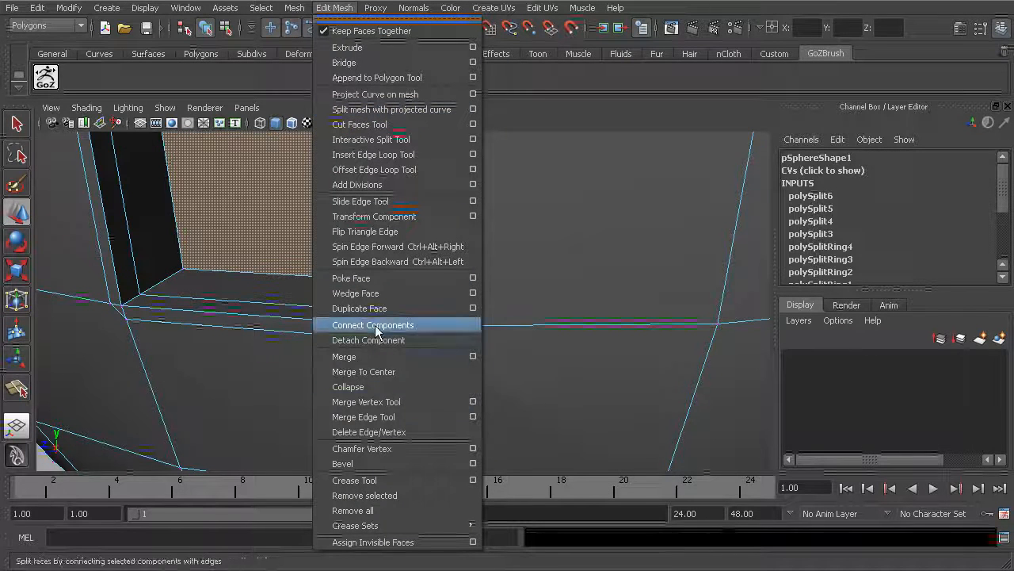
{"action": "left_click", "coordinate": [375, 359]}
{"action": "left_click_drag", "start_coordinate": [342, 338], "coordinate": [356, 318], "text": "alt"}
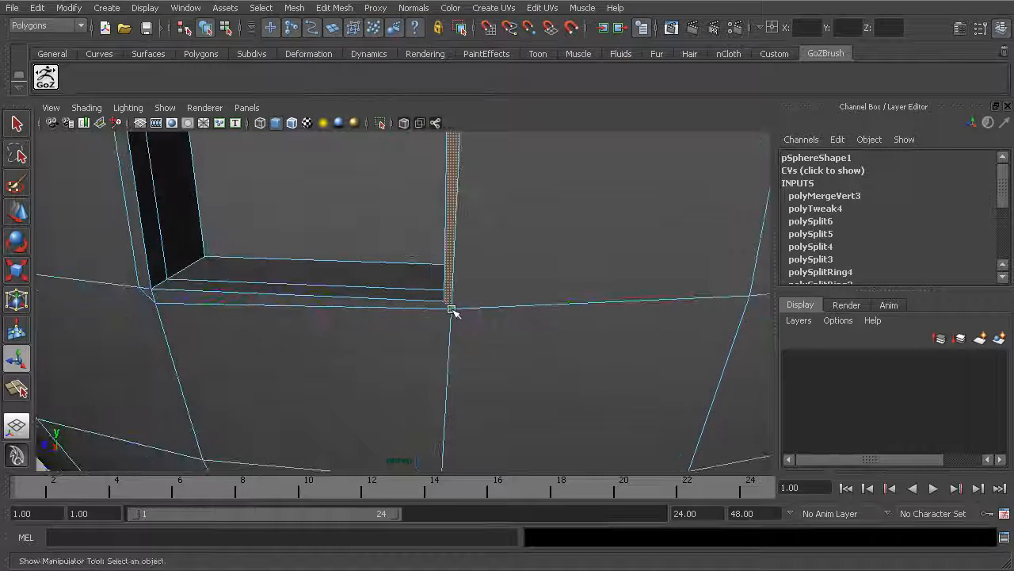
{"action": "key", "text": "w"}
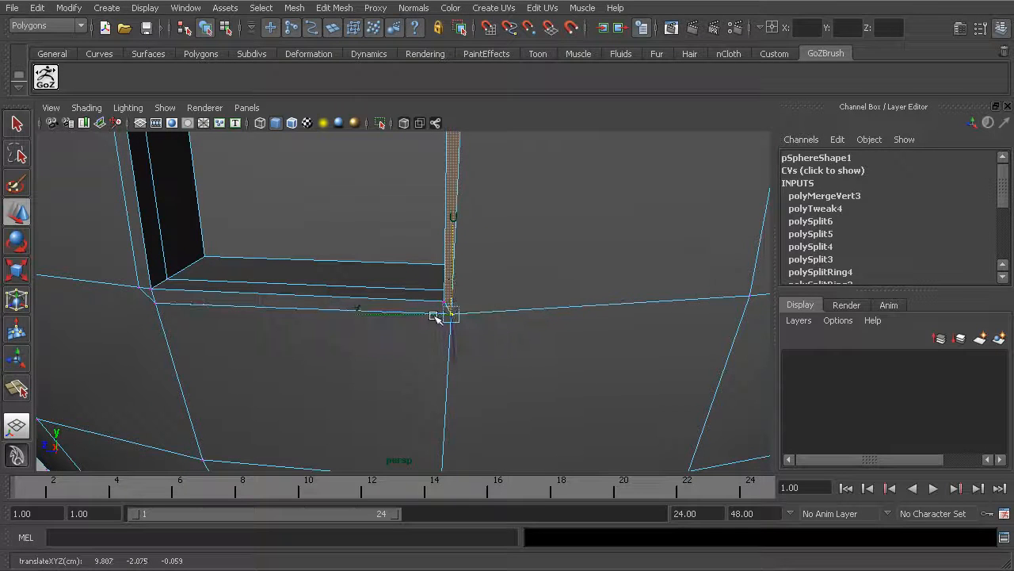
Merge the two support vertices at the second recess's bottom-left corner and shift the merged vertex slightly down
{"action": "left_click_drag", "start_coordinate": [436, 310], "coordinate": [347, 314], "text": "alt"}
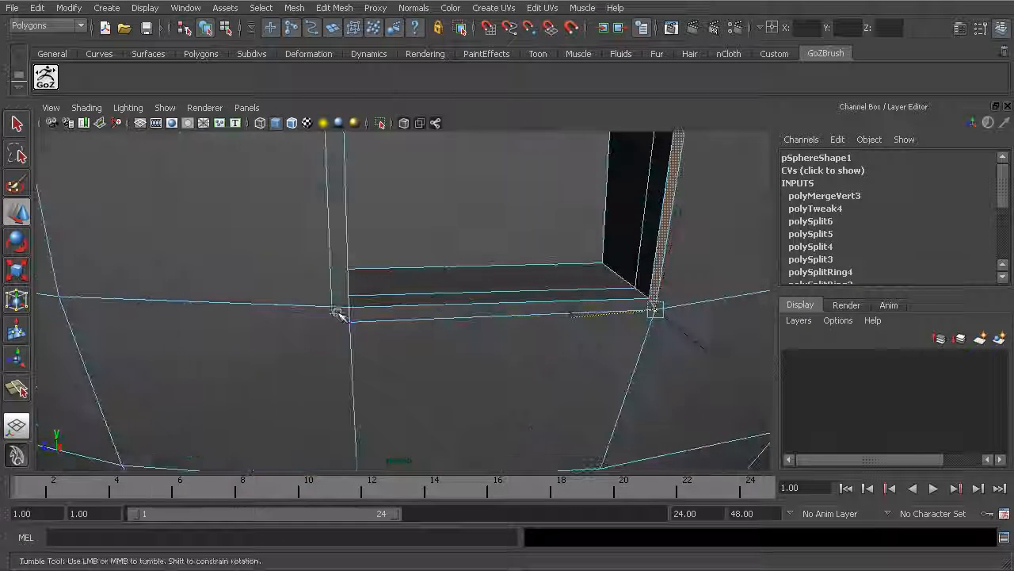
{"action": "key", "text": "g"}
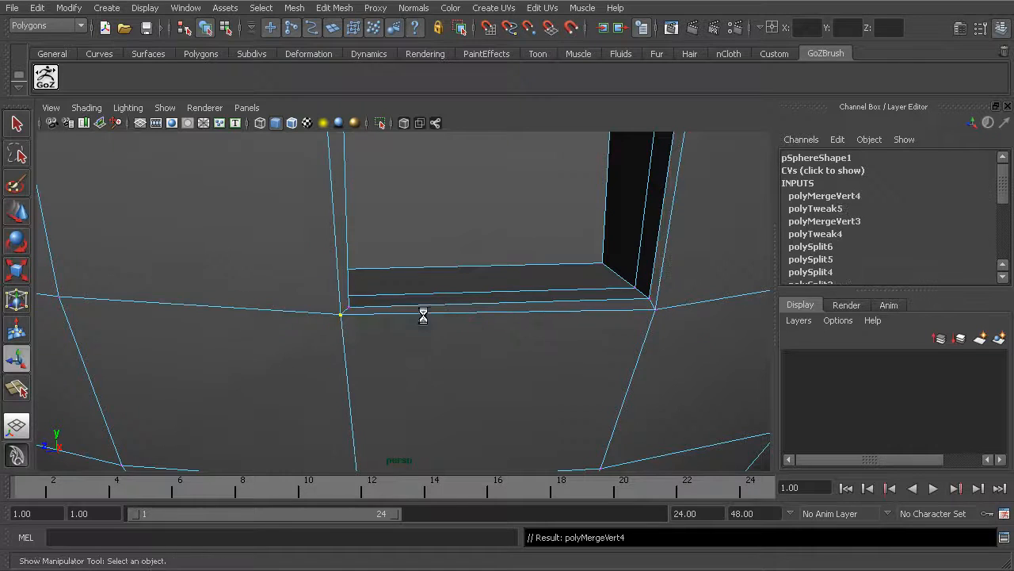
{"action": "key", "text": "w"}
{"action": "left_click_drag", "start_coordinate": [342, 282], "coordinate": [340, 288]}
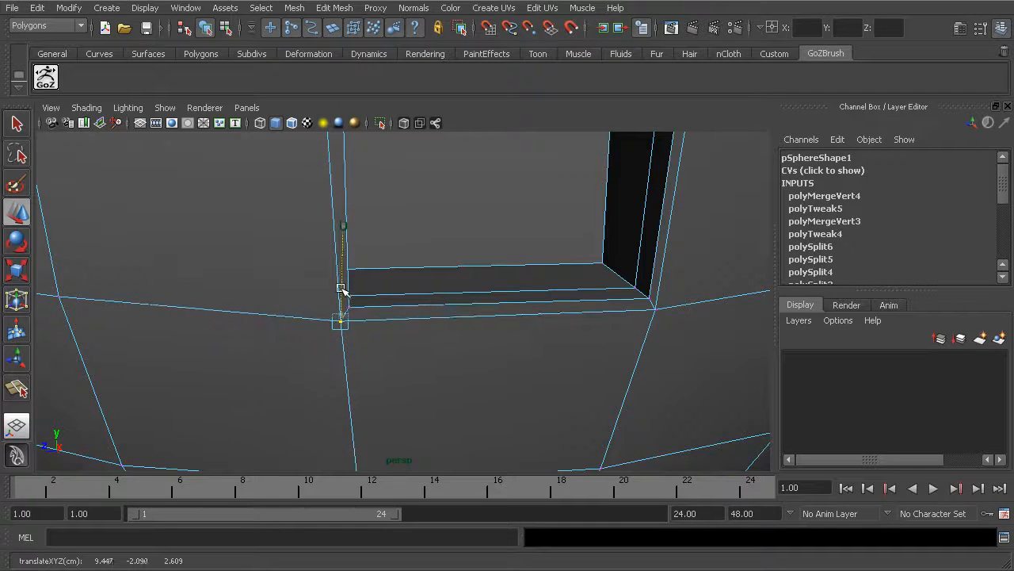
Merge the two support vertices at the second recess's upper-left corner and reposition the merged vertex away from the rim
{"action": "left_click_drag", "start_coordinate": [322, 321], "coordinate": [394, 301], "text": "alt"}
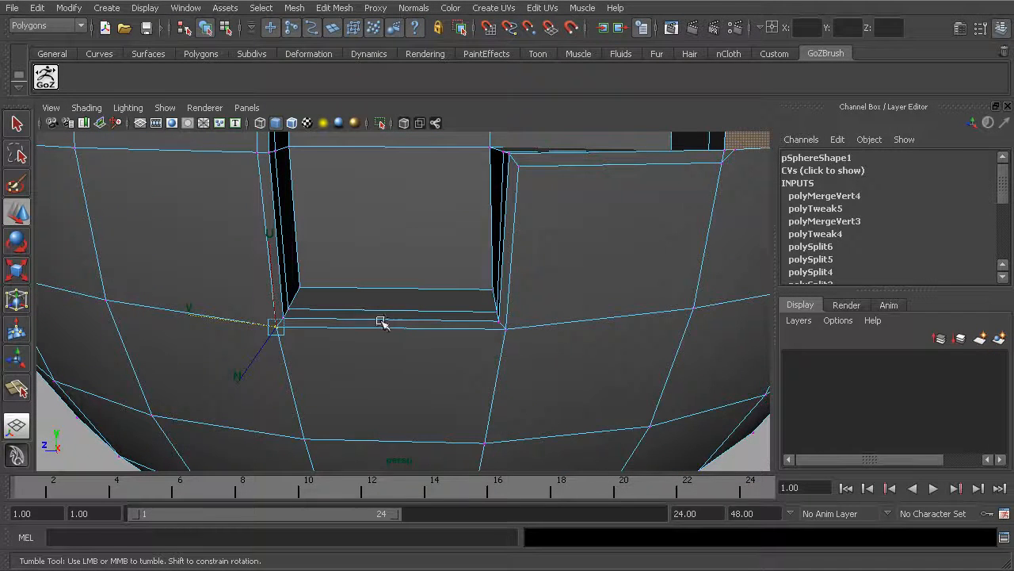
{"action": "middle_click_drag", "start_coordinate": [387, 321], "coordinate": [417, 385], "text": "alt"}
{"action": "middle_click_drag", "start_coordinate": [419, 287], "coordinate": [420, 326], "text": "alt"}
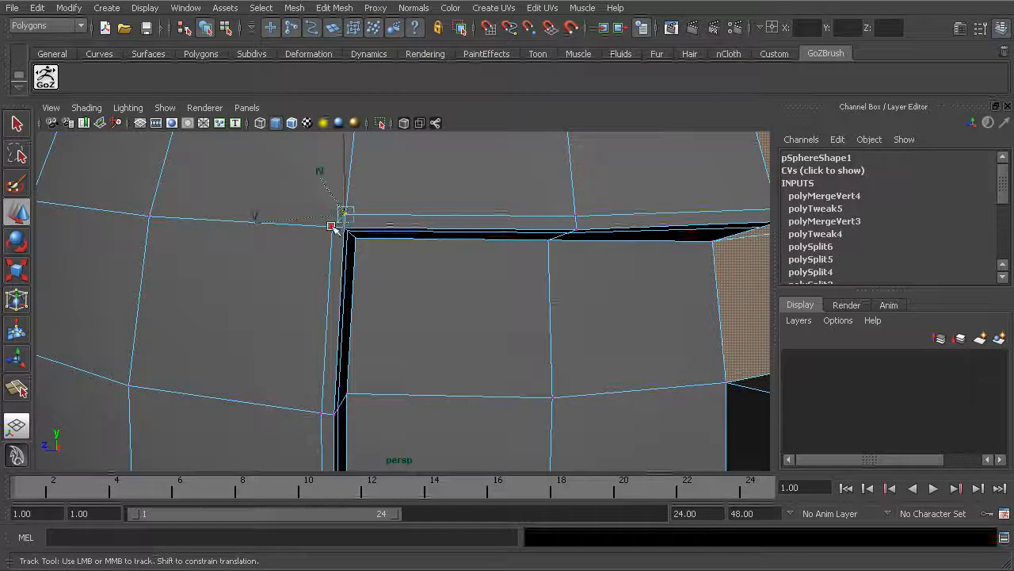
{"action": "left_click", "coordinate": [294, 8]}
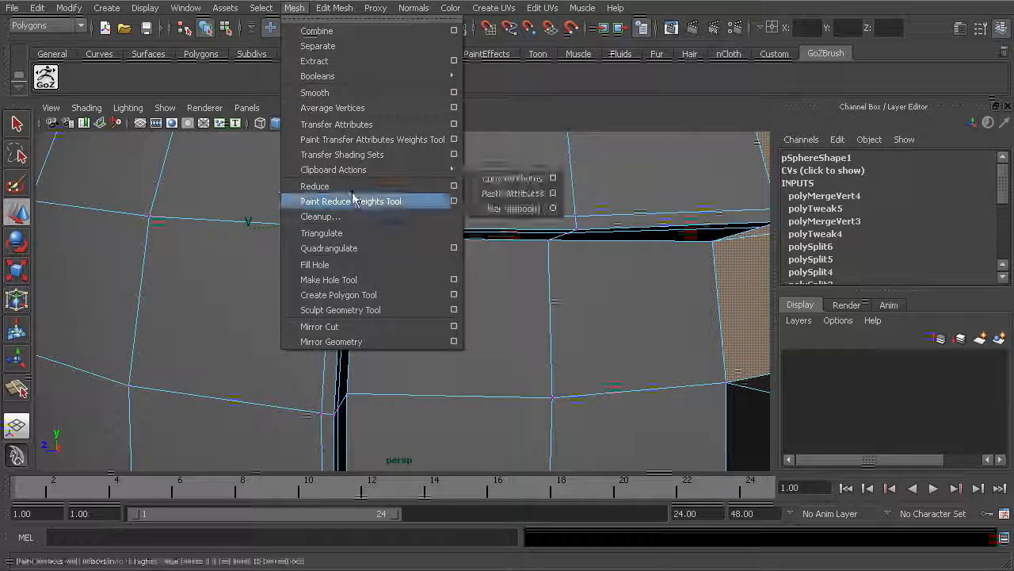
{"action": "mouse_move", "coordinate": [334, 9]}
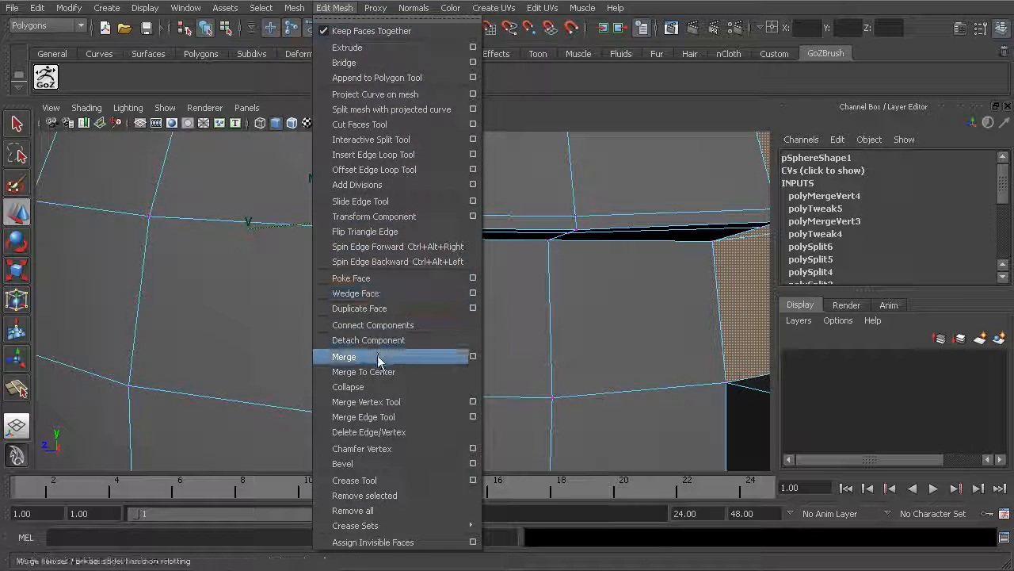
{"action": "left_click", "coordinate": [346, 355]}
{"action": "left_click_drag", "start_coordinate": [340, 191], "coordinate": [313, 215]}
Return the sphere to object mode and turn on its smooth mesh preview
{"action": "right_click_drag", "start_coordinate": [449, 236], "coordinate": [417, 233], "text": "alt"}
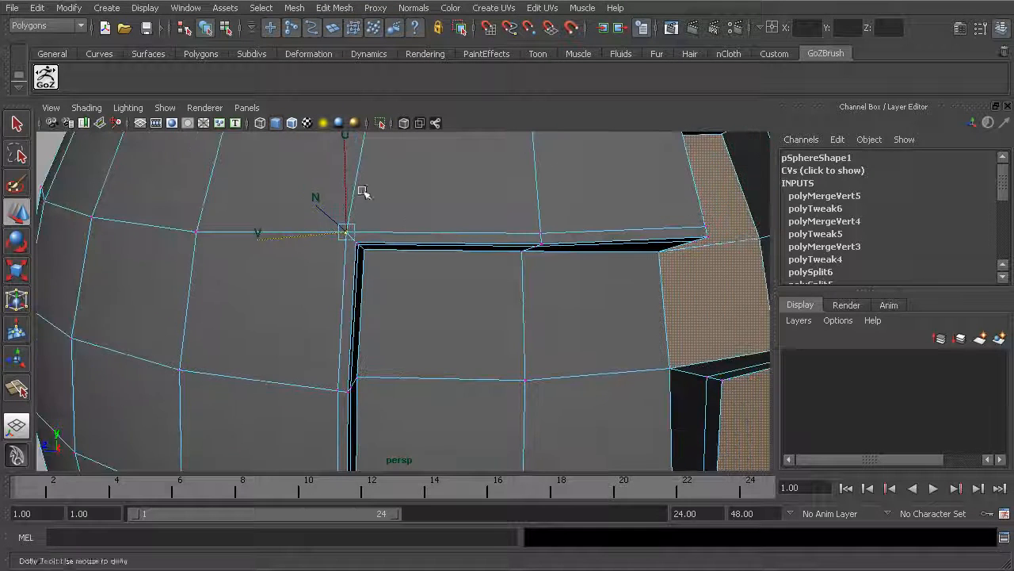
{"action": "left_click", "coordinate": [225, 27]}
{"action": "left_click", "coordinate": [206, 28]}
{"action": "right_click_drag", "start_coordinate": [544, 219], "coordinate": [482, 217], "text": "alt"}
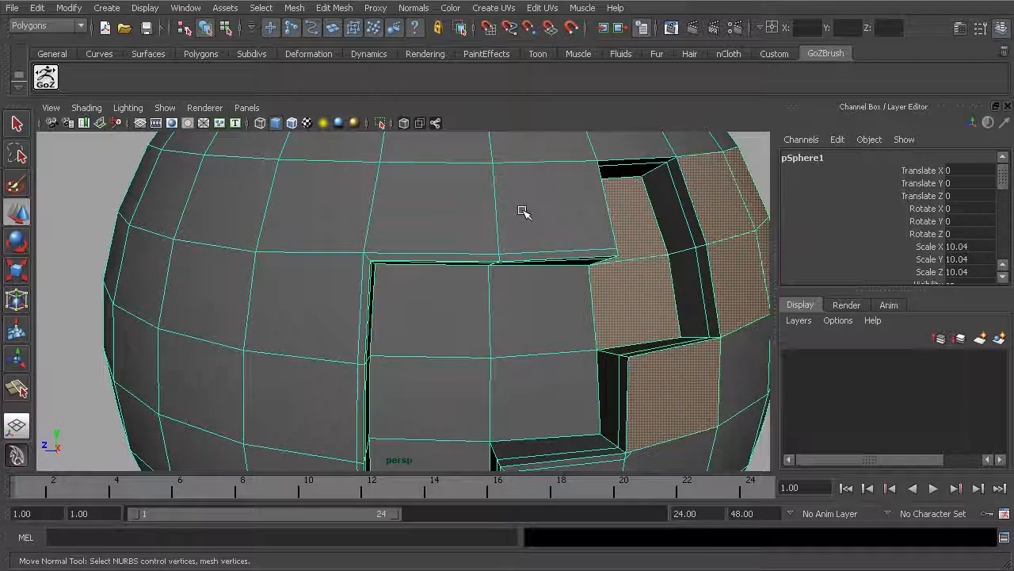
{"action": "key", "text": "3"}
{"action": "left_click", "coordinate": [98, 180]}
Examine the smoothed second recess's rims and corners with and without the wireframe highlighted
{"action": "left_click_drag", "start_coordinate": [249, 227], "coordinate": [581, 222], "text": "alt"}
{"action": "left_click", "coordinate": [573, 273]}
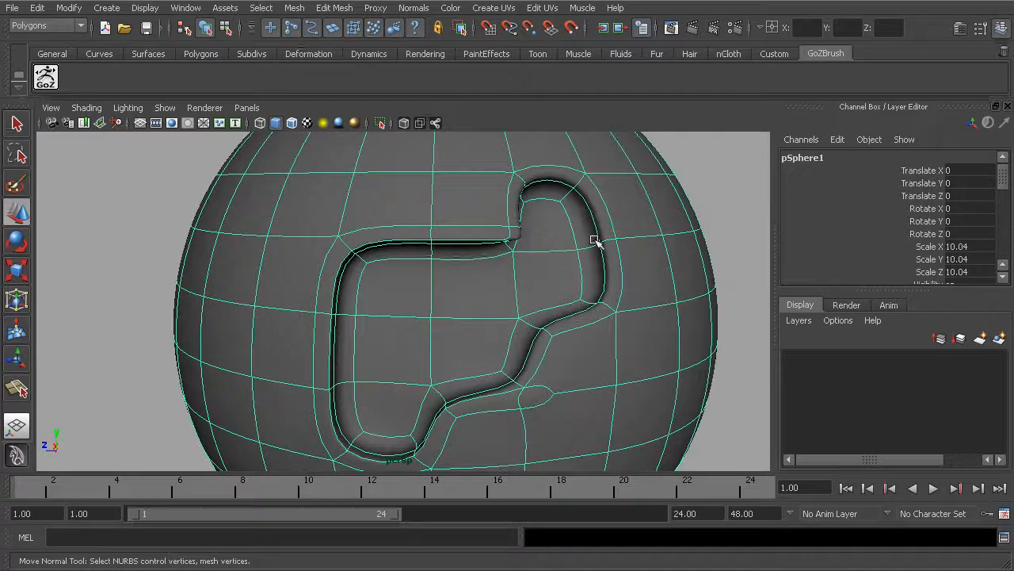
{"action": "left_click", "coordinate": [724, 198]}
{"action": "mouse_move", "coordinate": [451, 252]}
{"action": "left_mouse_down", "text": "alt"}
{"action": "mouse_move", "coordinate": [436, 256]}
{"action": "mouse_move", "coordinate": [351, 193]}
{"action": "mouse_move", "coordinate": [314, 221]}
{"action": "left_mouse_up", "text": "alt"}
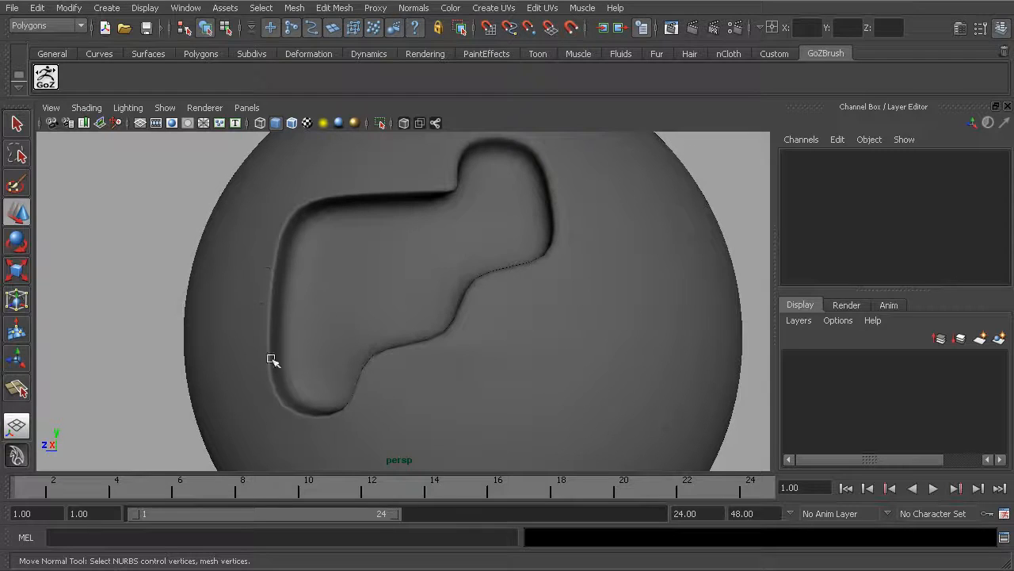
{"action": "right_click_drag", "start_coordinate": [544, 311], "coordinate": [451, 298], "text": "alt"}
{"action": "left_click_drag", "start_coordinate": [444, 298], "coordinate": [459, 315], "text": "alt"}
{"action": "left_click_drag", "start_coordinate": [323, 308], "coordinate": [500, 378], "text": "alt"}
{"action": "left_click_drag", "start_coordinate": [485, 213], "coordinate": [537, 233], "text": "alt"}
Examine the first recess's bevelled rims and their wireframe in the unsmoothed display
{"action": "left_click", "coordinate": [440, 211]}
{"action": "left_click", "coordinate": [615, 218]}
{"action": "middle_click_drag", "start_coordinate": [517, 233], "coordinate": [648, 236], "text": "alt"}
{"action": "left_click_drag", "start_coordinate": [467, 237], "coordinate": [375, 242], "text": "alt"}
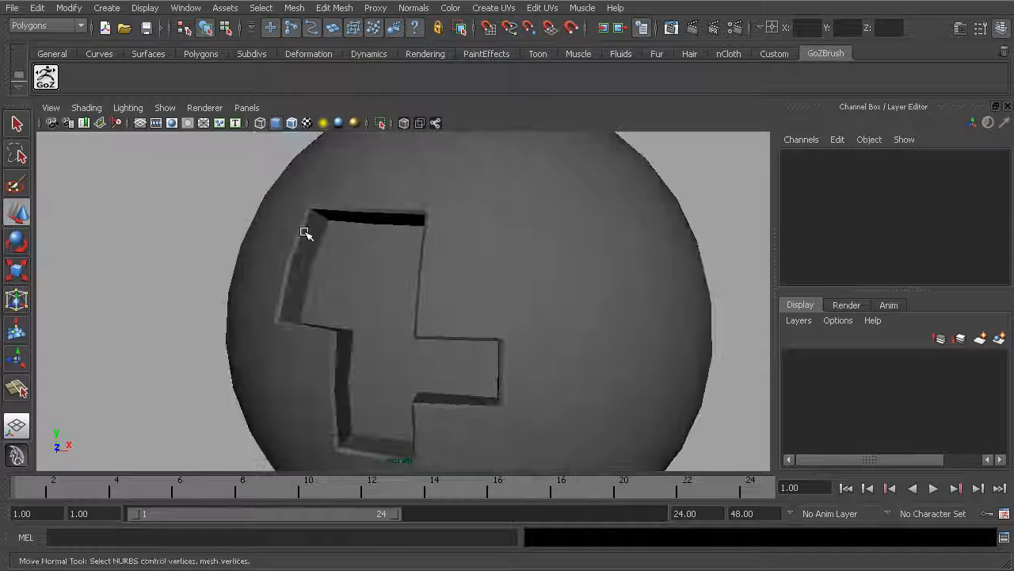
{"action": "left_click_drag", "start_coordinate": [290, 288], "coordinate": [287, 337], "text": "alt"}
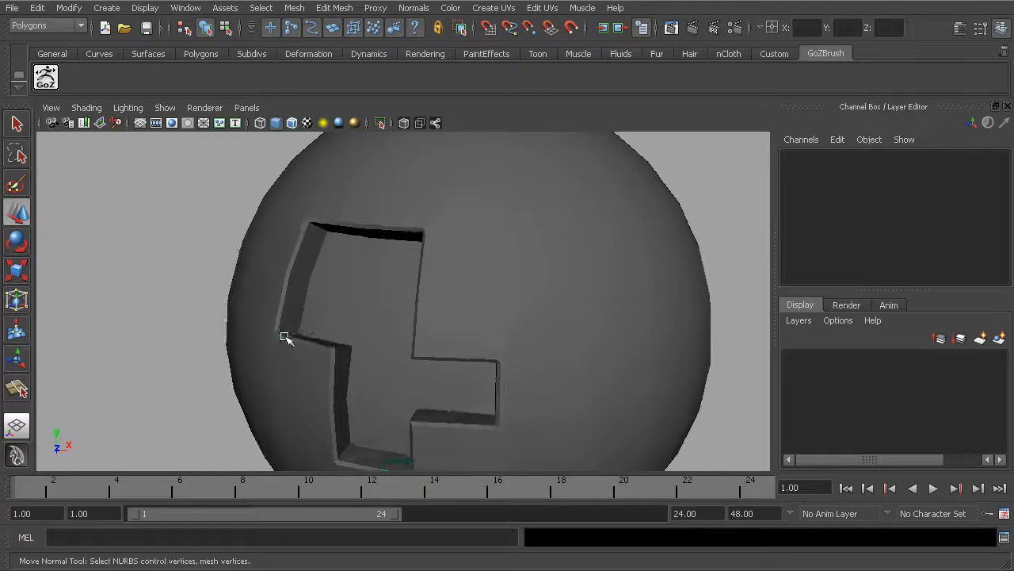
{"action": "left_click", "coordinate": [288, 337]}
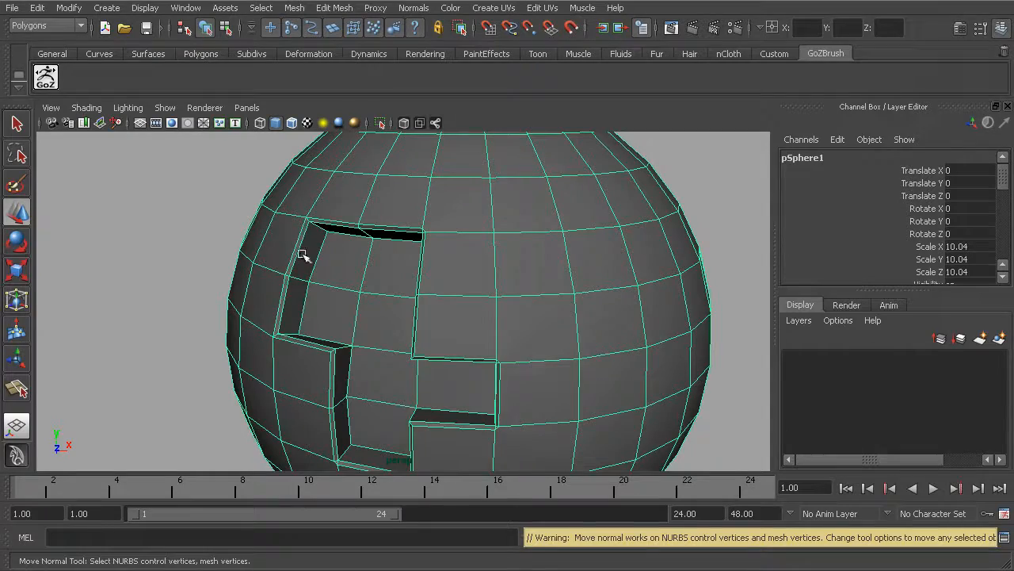
{"action": "left_click_drag", "start_coordinate": [540, 264], "coordinate": [520, 270], "text": "alt"}
Preview the sphere smoothed, check the second recess's lower rims, and return to the unsmoothed display
{"action": "left_click_drag", "start_coordinate": [266, 340], "coordinate": [623, 340], "text": "alt"}
{"action": "key", "text": "3"}
{"action": "left_click", "coordinate": [600, 331]}
{"action": "middle_click_drag", "start_coordinate": [489, 342], "coordinate": [602, 299], "text": "alt"}
{"action": "left_click_drag", "start_coordinate": [579, 309], "coordinate": [503, 330], "text": "alt"}
{"action": "right_click_drag", "start_coordinate": [503, 331], "coordinate": [633, 343], "text": "alt"}
{"action": "left_click", "coordinate": [561, 347]}
{"action": "key", "text": "1"}
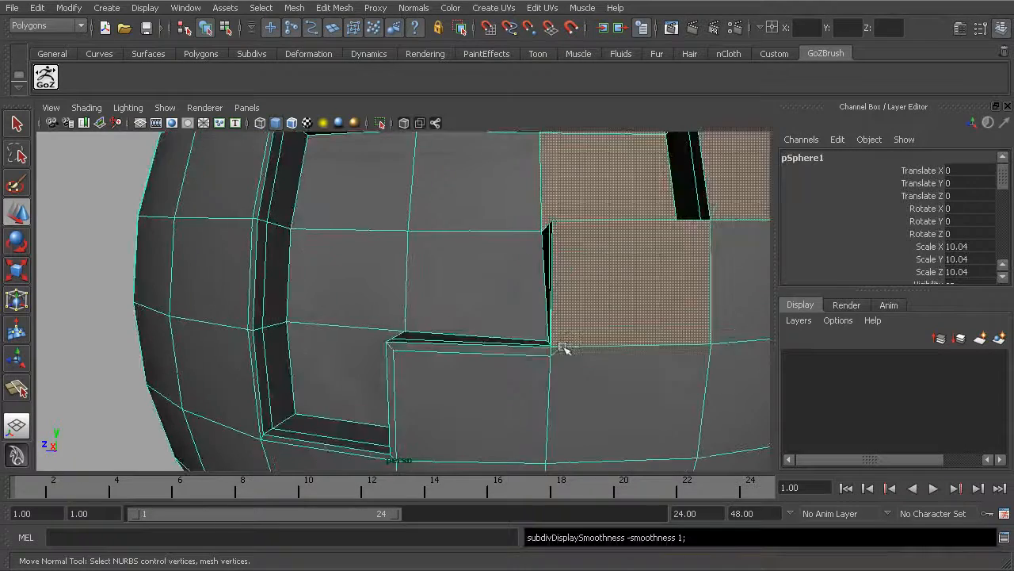
Examine the support edges and merged corner vertices around the second recess's upper, left and bottom rims
{"action": "left_click_drag", "start_coordinate": [476, 351], "coordinate": [425, 288], "text": "alt"}
{"action": "middle_click_drag", "start_coordinate": [469, 208], "coordinate": [424, 272], "text": "alt"}
{"action": "right_click_drag", "start_coordinate": [425, 272], "coordinate": [517, 279], "text": "alt"}
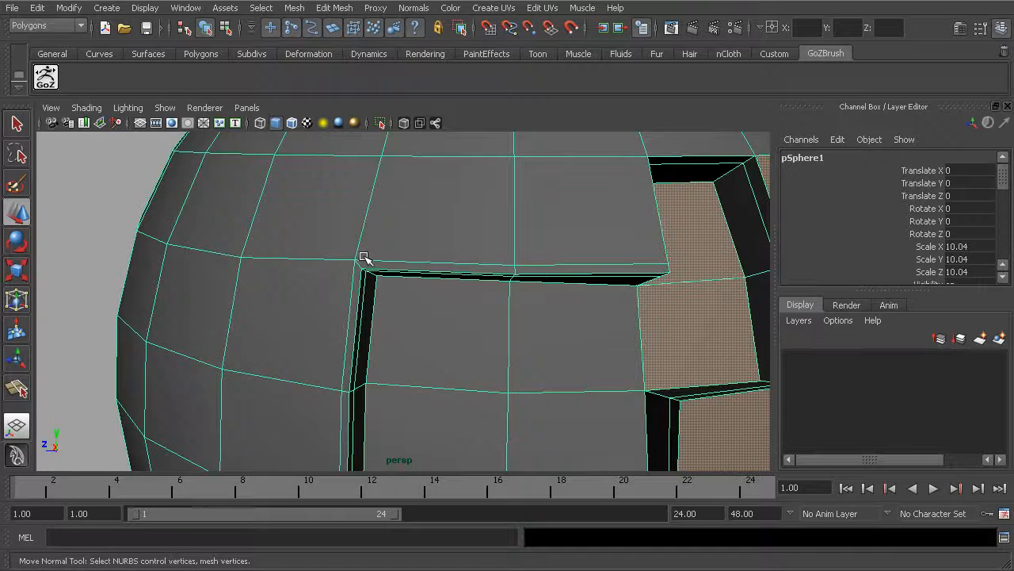
{"action": "middle_click_drag", "start_coordinate": [451, 288], "coordinate": [434, 270], "text": "alt"}
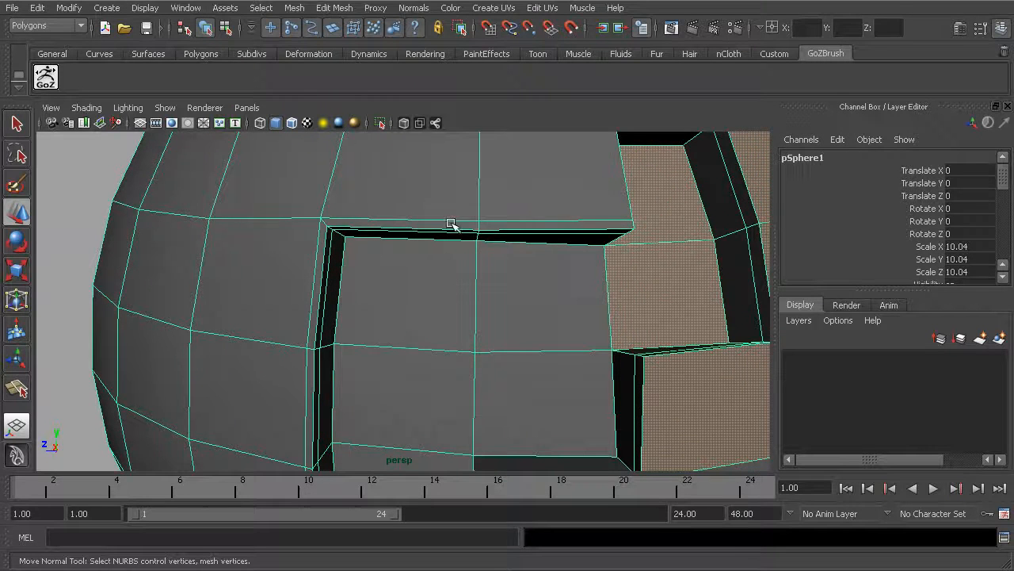
{"action": "left_click_drag", "start_coordinate": [357, 214], "coordinate": [374, 271], "text": "alt"}
{"action": "left_click_drag", "start_coordinate": [190, 290], "coordinate": [360, 267], "text": "alt"}
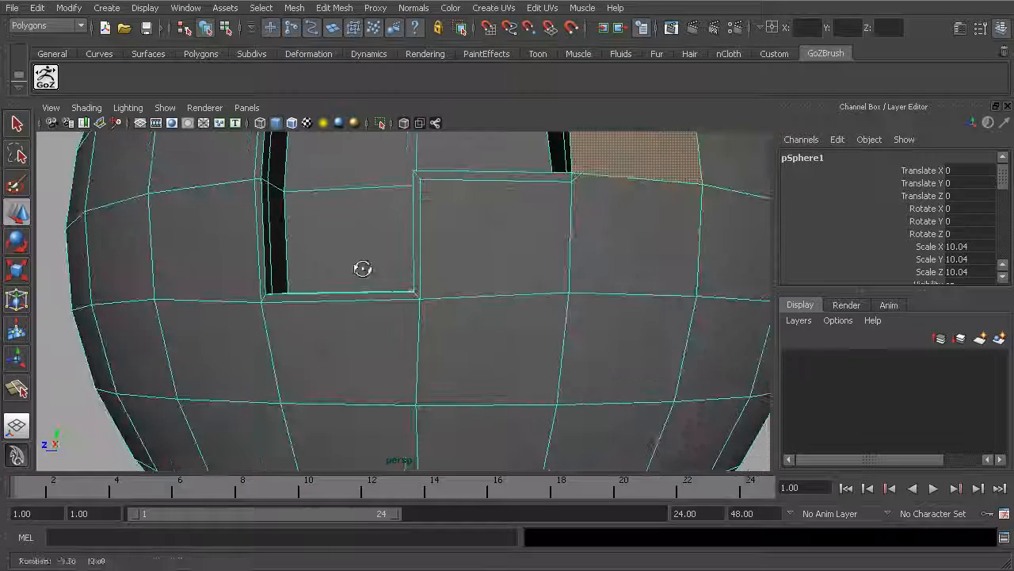
Examine the second recess's bottom corner, side rim and upper rim edges in the unsmoothed wireframe
{"action": "left_click_drag", "start_coordinate": [295, 294], "coordinate": [285, 303], "text": "alt"}
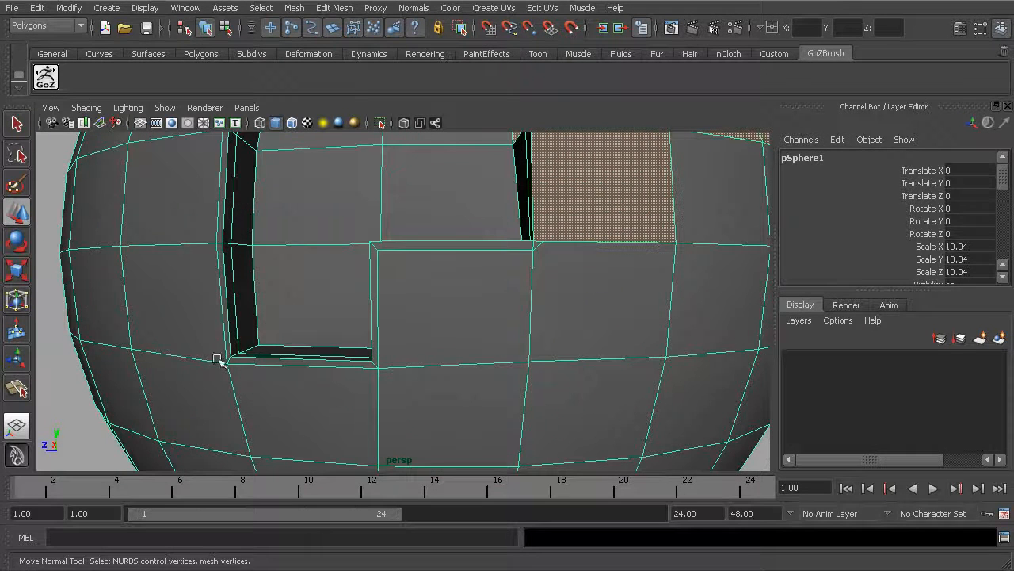
{"action": "left_click_drag", "start_coordinate": [317, 388], "coordinate": [346, 386], "text": "alt"}
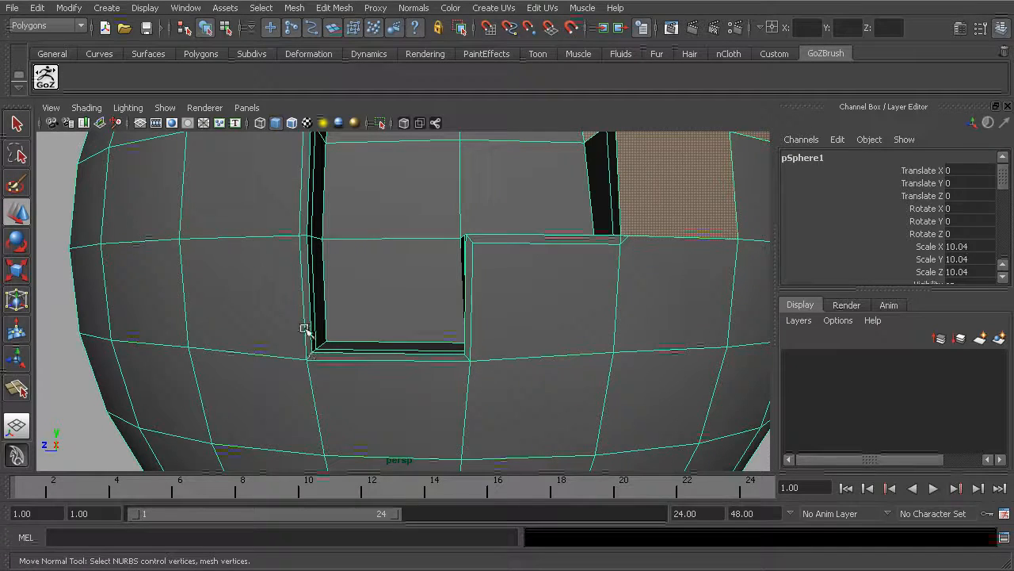
{"action": "left_click_drag", "start_coordinate": [315, 225], "coordinate": [476, 293], "text": "alt"}
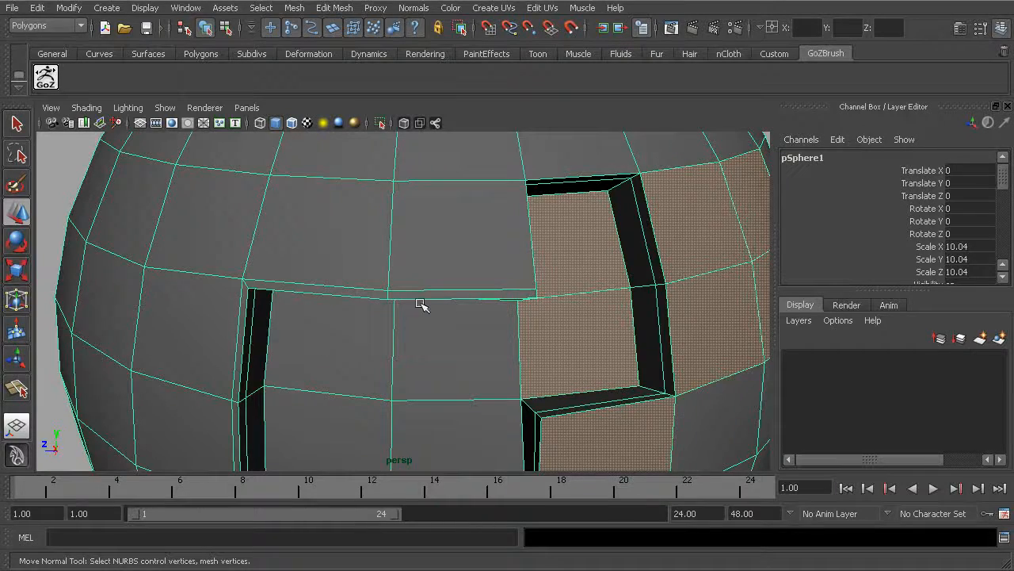
{"action": "right_click_drag", "start_coordinate": [412, 317], "coordinate": [394, 298], "text": "alt"}
{"action": "left_click_drag", "start_coordinate": [452, 302], "coordinate": [410, 297], "text": "alt"}
Select a stepped patch of six faces on an untouched side of the sphere: two above, three across the middle and one below
{"action": "right_click_drag", "start_coordinate": [411, 298], "coordinate": [417, 326]}
{"action": "left_click_drag", "start_coordinate": [417, 326], "coordinate": [419, 333], "text": "alt"}
{"action": "left_click", "coordinate": [419, 333]}
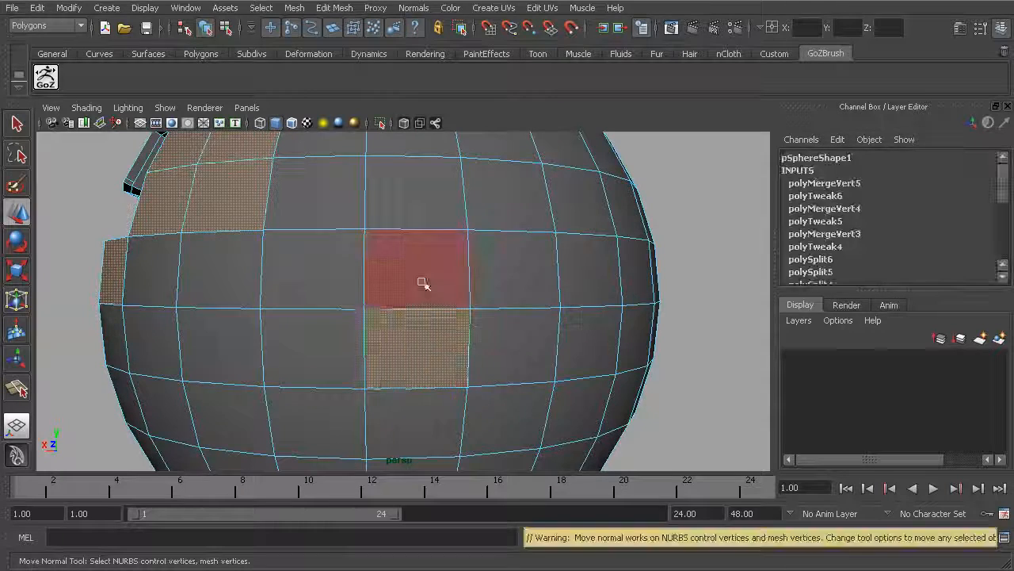
{"action": "left_click", "coordinate": [423, 284], "text": "shift"}
{"action": "left_click", "coordinate": [509, 272], "text": "shift"}
{"action": "left_click", "coordinate": [528, 218], "text": "shift"}
{"action": "left_click_drag", "start_coordinate": [547, 282], "coordinate": [534, 319], "text": "alt"}
{"action": "left_click", "coordinate": [521, 243], "text": "shift"}
{"action": "left_click", "coordinate": [528, 282], "text": "shift"}
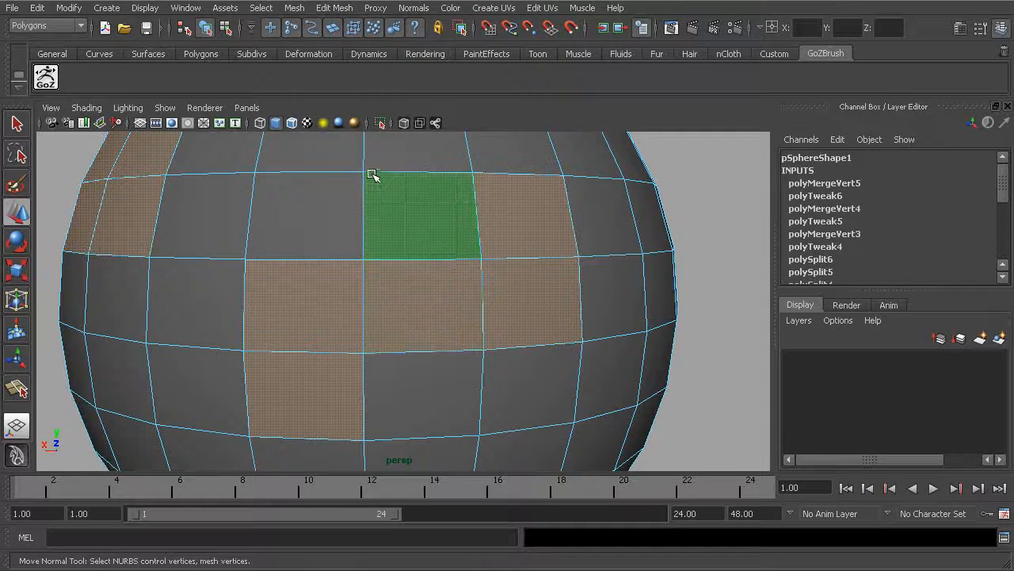
{"action": "left_click", "coordinate": [441, 173], "text": "shift"}
Extrude the six-face patch and scale it slightly inward to leave a narrow border around it
{"action": "left_click", "coordinate": [333, 8]}
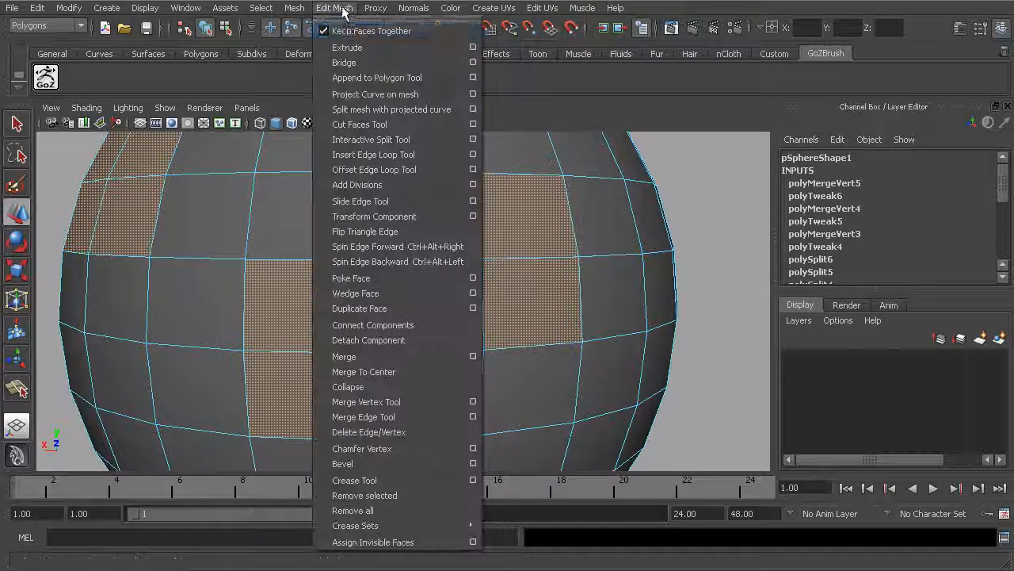
{"action": "left_click", "coordinate": [352, 49]}
{"action": "left_click_drag", "start_coordinate": [423, 285], "coordinate": [436, 287], "text": "alt"}
{"action": "middle_click_drag", "start_coordinate": [392, 351], "coordinate": [390, 291], "text": "alt"}
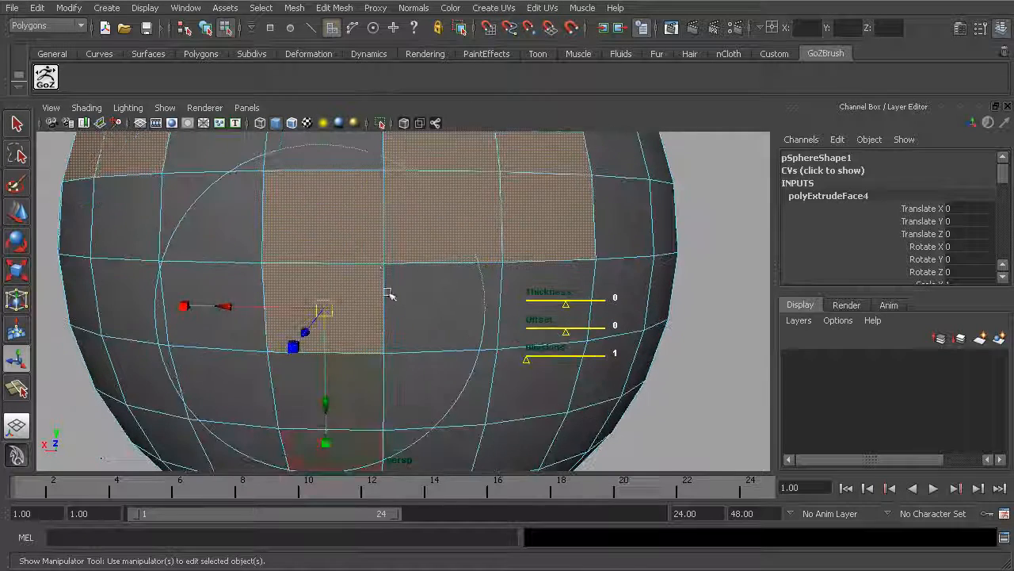
{"action": "left_click_drag", "start_coordinate": [321, 308], "coordinate": [321, 310]}
Move the pinched border vertices at one inner corner of the patch apart to even out the border width
{"action": "right_click_drag", "start_coordinate": [401, 310], "coordinate": [449, 318], "text": "alt"}
{"action": "right_click_drag", "start_coordinate": [456, 285], "coordinate": [378, 290]}
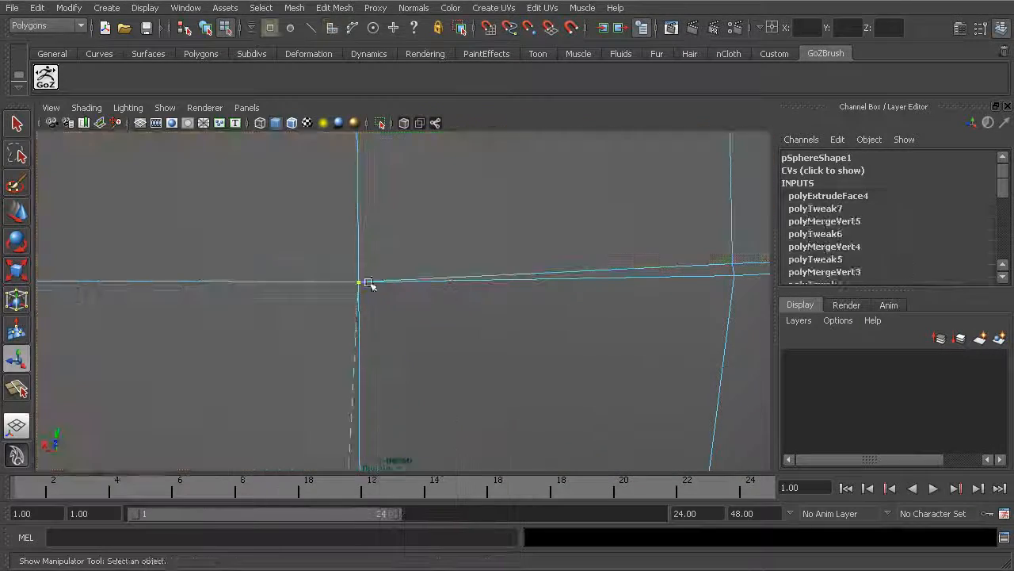
{"action": "key", "text": "w"}
{"action": "left_click_drag", "start_coordinate": [424, 283], "coordinate": [426, 283]}
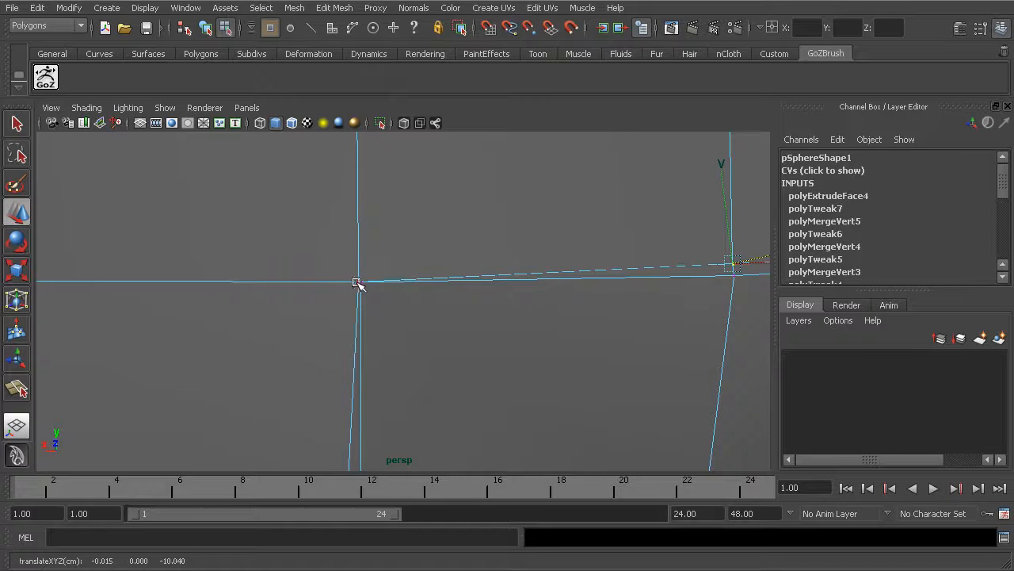
{"action": "mouse_move", "coordinate": [355, 259]}
{"action": "left_mouse_down"}
{"action": "mouse_move", "coordinate": [358, 245]}
{"action": "mouse_move", "coordinate": [369, 245]}
{"action": "left_mouse_up"}
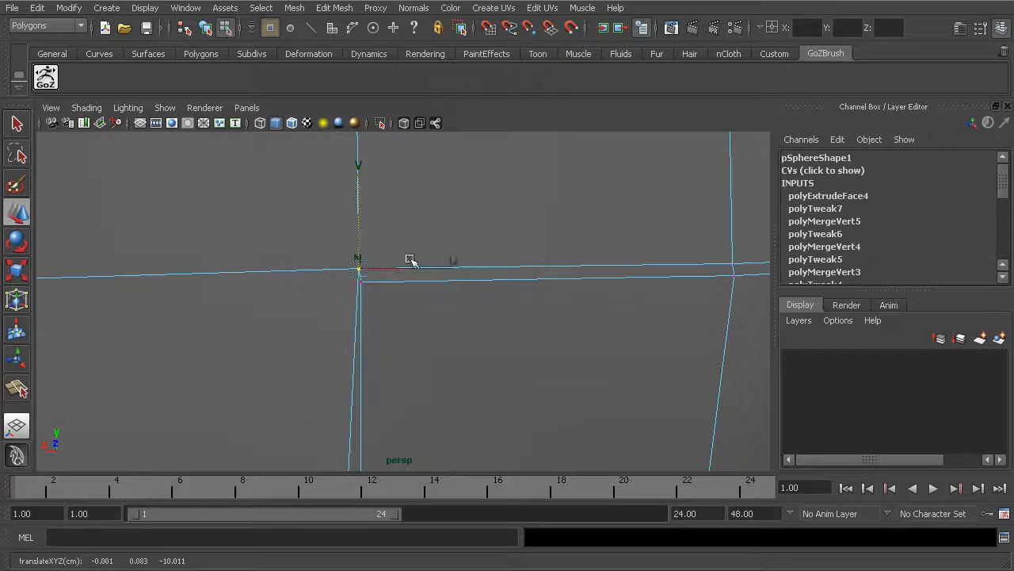
{"action": "left_click_drag", "start_coordinate": [428, 269], "coordinate": [414, 269]}
Separate the pinched border vertices at the patch's remaining corners so the narrow border runs evenly around the outline
{"action": "right_click_drag", "start_coordinate": [555, 290], "coordinate": [436, 274], "text": "alt"}
{"action": "left_click_drag", "start_coordinate": [435, 274], "coordinate": [484, 287], "text": "alt"}
{"action": "right_click_drag", "start_coordinate": [484, 287], "coordinate": [568, 317], "text": "alt"}
{"action": "left_click_drag", "start_coordinate": [411, 349], "coordinate": [422, 353]}
{"action": "left_click", "coordinate": [399, 318]}
{"action": "key", "text": "ctrl+z"}
{"action": "left_click_drag", "start_coordinate": [396, 317], "coordinate": [430, 316]}
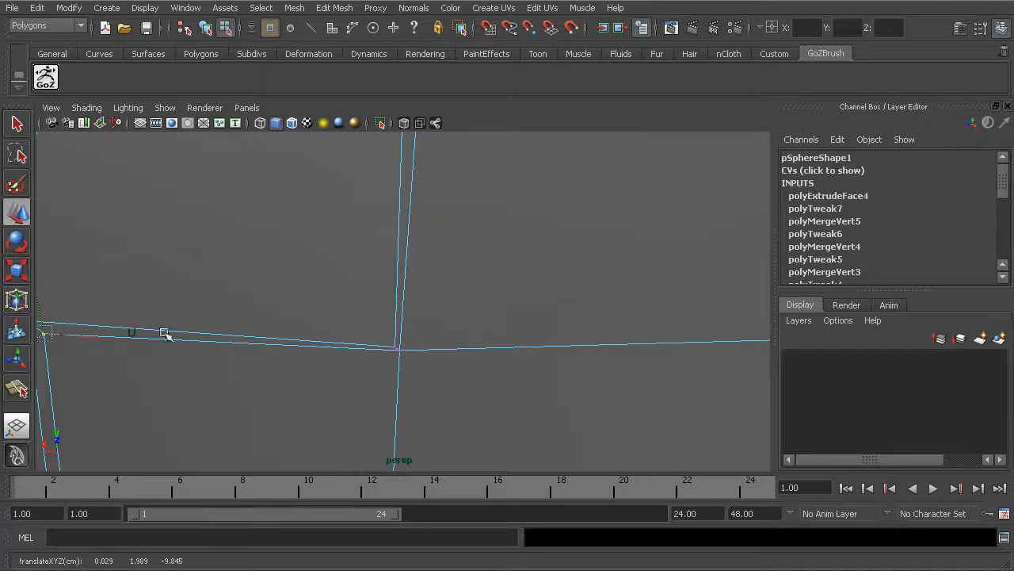
{"action": "left_click_drag", "start_coordinate": [402, 349], "coordinate": [402, 325]}
{"action": "left_click_drag", "start_coordinate": [442, 360], "coordinate": [419, 338]}
{"action": "right_click_drag", "start_coordinate": [555, 349], "coordinate": [470, 342], "text": "alt"}
{"action": "left_click_drag", "start_coordinate": [468, 367], "coordinate": [474, 330], "text": "alt"}
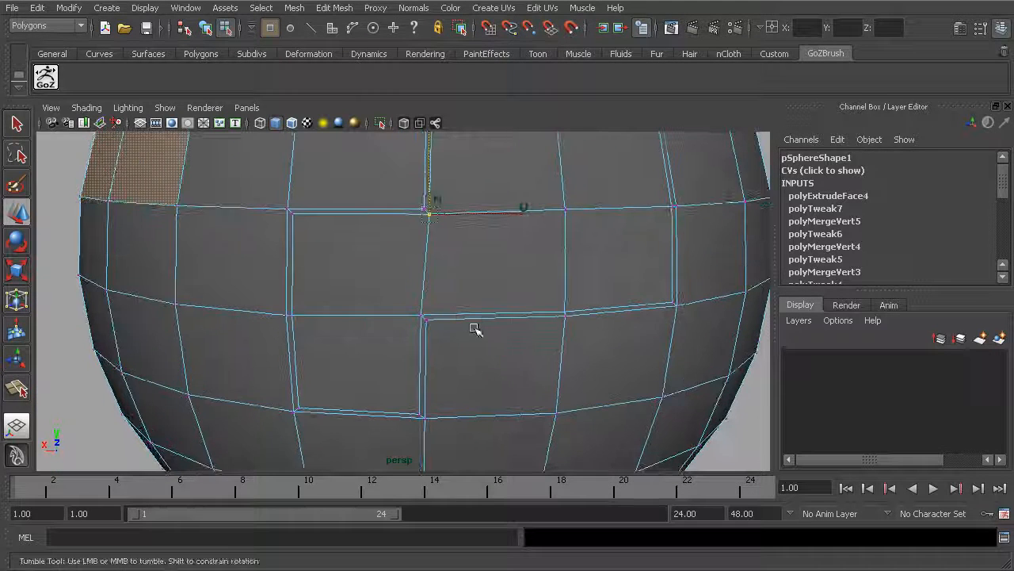
Select the six inner faces enclosed by the narrow border
{"action": "right_click_drag", "start_coordinate": [350, 274], "coordinate": [351, 311]}
{"action": "left_click", "coordinate": [360, 336], "text": "shift"}
{"action": "left_click", "coordinate": [396, 290], "text": "shift"}
{"action": "left_click", "coordinate": [468, 258], "text": "shift"}
{"action": "left_click", "coordinate": [484, 184], "text": "shift"}
{"action": "middle_click_drag", "start_coordinate": [567, 215], "coordinate": [527, 272], "text": "alt"}
{"action": "left_click", "coordinate": [564, 232], "text": "shift"}
{"action": "left_click", "coordinate": [566, 298], "text": "shift"}
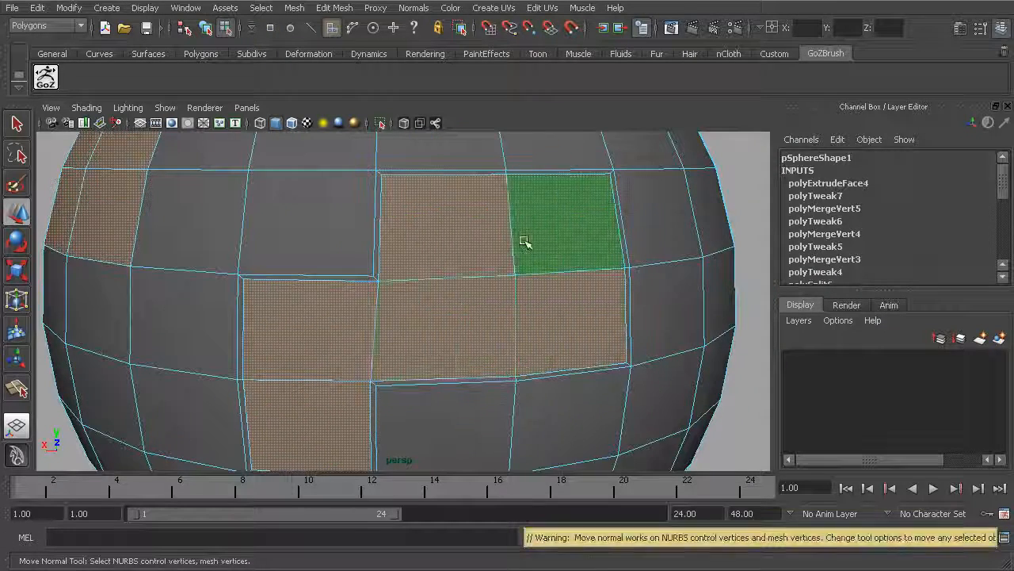
Extrude the six inner faces inward twice, first shallow and then deeper, and return to object selection with the sphere selected
{"action": "left_click", "coordinate": [334, 8]}
{"action": "left_click", "coordinate": [340, 41]}
{"action": "left_click_drag", "start_coordinate": [539, 256], "coordinate": [436, 287], "text": "alt"}
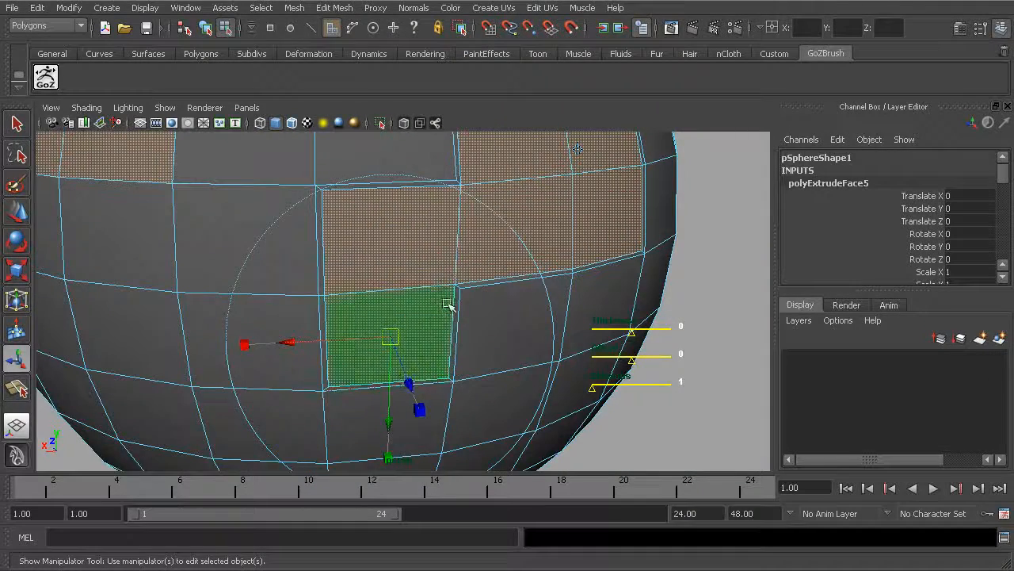
{"action": "left_click_drag", "start_coordinate": [408, 384], "coordinate": [469, 284]}
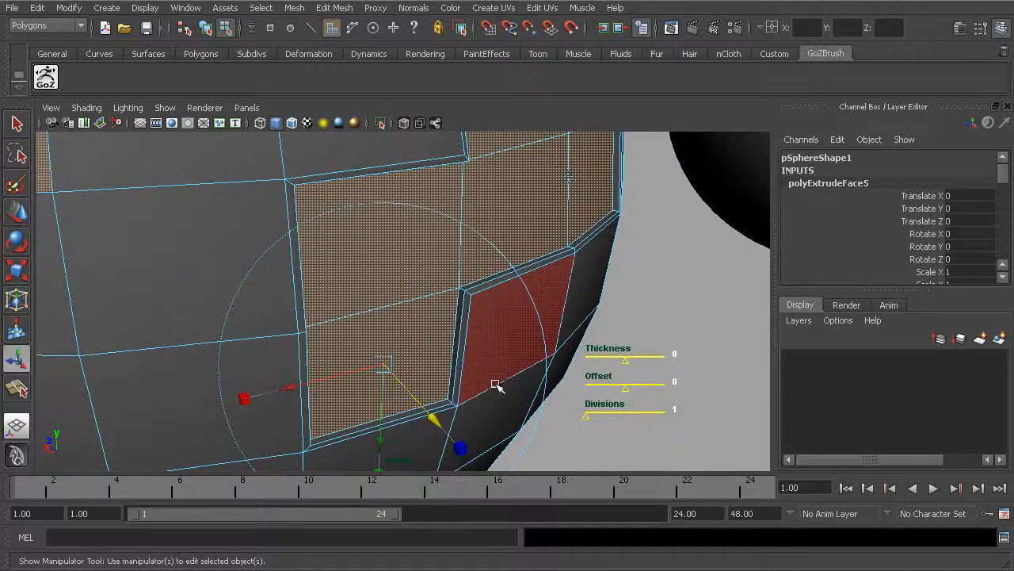
{"action": "key", "text": "g"}
{"action": "left_click_drag", "start_coordinate": [437, 419], "coordinate": [400, 386]}
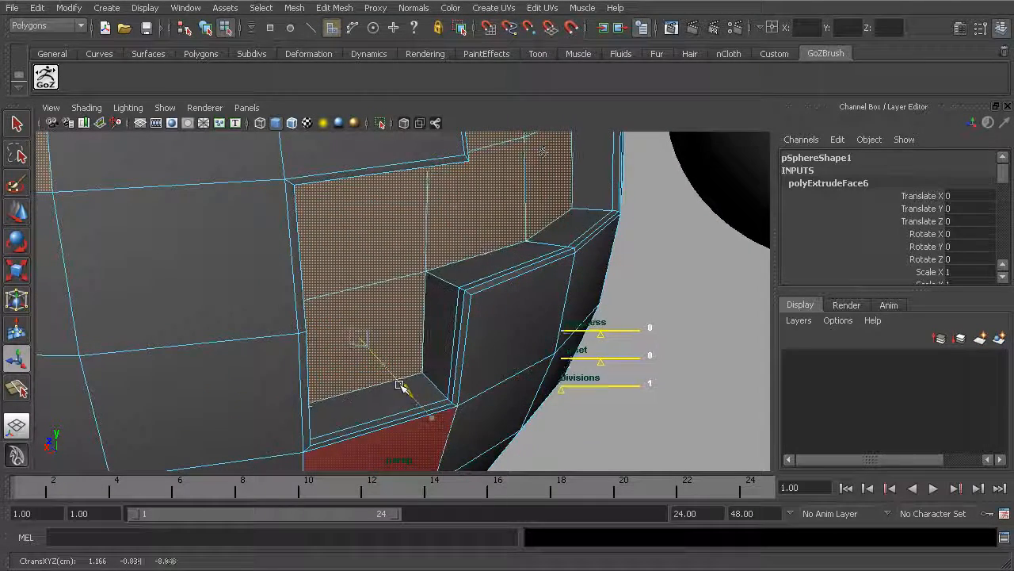
{"action": "right_click_drag", "start_coordinate": [513, 364], "coordinate": [503, 308], "text": "alt"}
{"action": "left_click", "coordinate": [206, 31]}
{"action": "left_click", "coordinate": [632, 343]}
{"action": "left_click", "coordinate": [499, 318]}
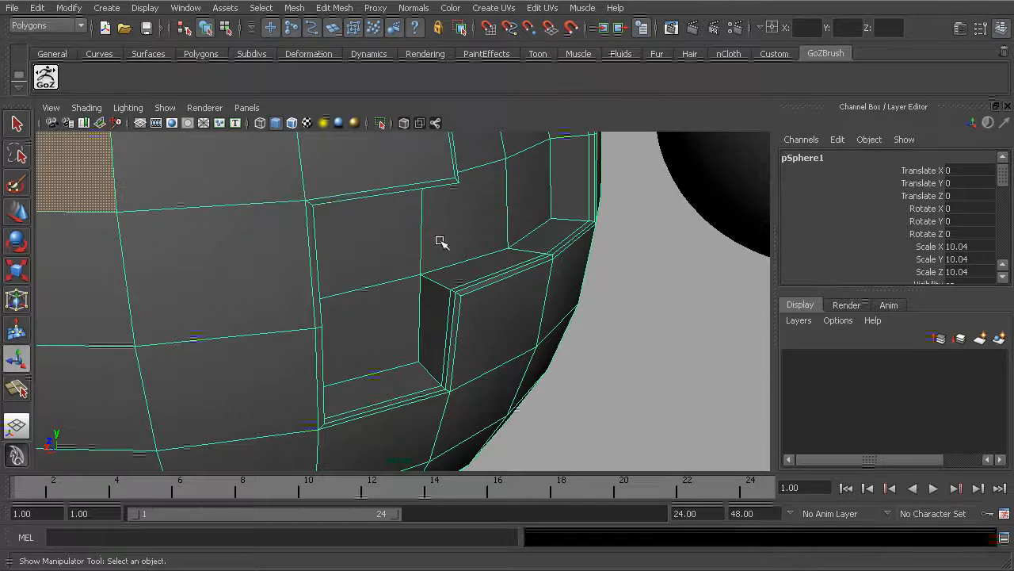
Preview the sphere smoothed, compare the new recess's rims with the earlier recess, and return to the unsmoothed display
{"action": "key", "text": "3"}
{"action": "left_click", "coordinate": [623, 339]}
{"action": "right_click_drag", "start_coordinate": [623, 339], "coordinate": [532, 323], "text": "alt"}
{"action": "left_click_drag", "start_coordinate": [532, 323], "coordinate": [439, 292], "text": "alt"}
{"action": "right_click_drag", "start_coordinate": [439, 293], "coordinate": [469, 291], "text": "alt"}
{"action": "left_click", "coordinate": [422, 321]}
{"action": "left_click_drag", "start_coordinate": [418, 323], "coordinate": [399, 335], "text": "alt"}
{"action": "right_click_drag", "start_coordinate": [398, 335], "coordinate": [319, 298], "text": "alt"}
{"action": "middle_click_drag", "start_coordinate": [319, 297], "coordinate": [430, 354], "text": "alt"}
{"action": "right_click_drag", "start_coordinate": [430, 354], "coordinate": [494, 372], "text": "alt"}
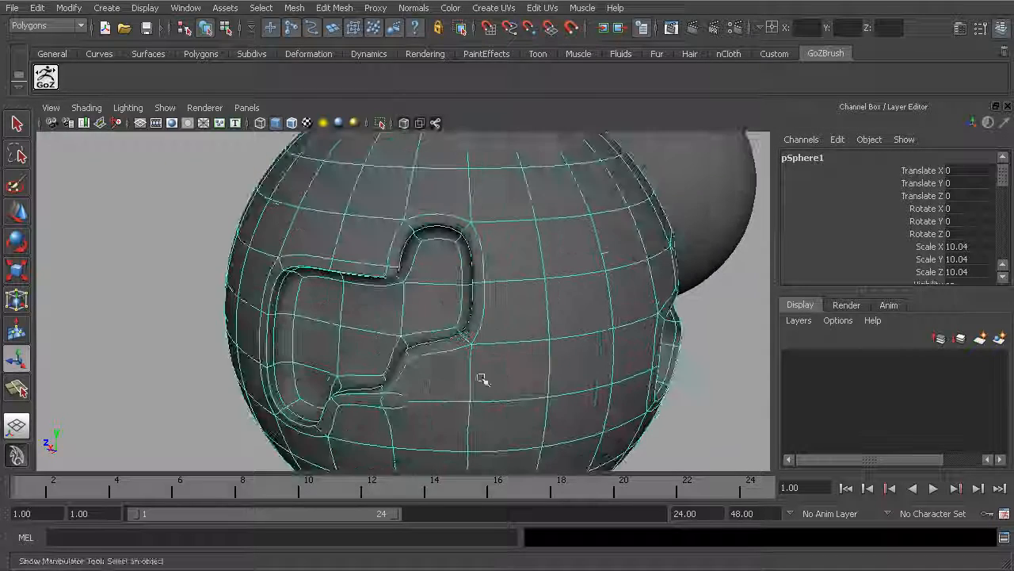
{"action": "key", "text": "1"}
{"action": "right_click_drag", "start_coordinate": [317, 266], "coordinate": [453, 328], "text": "alt"}
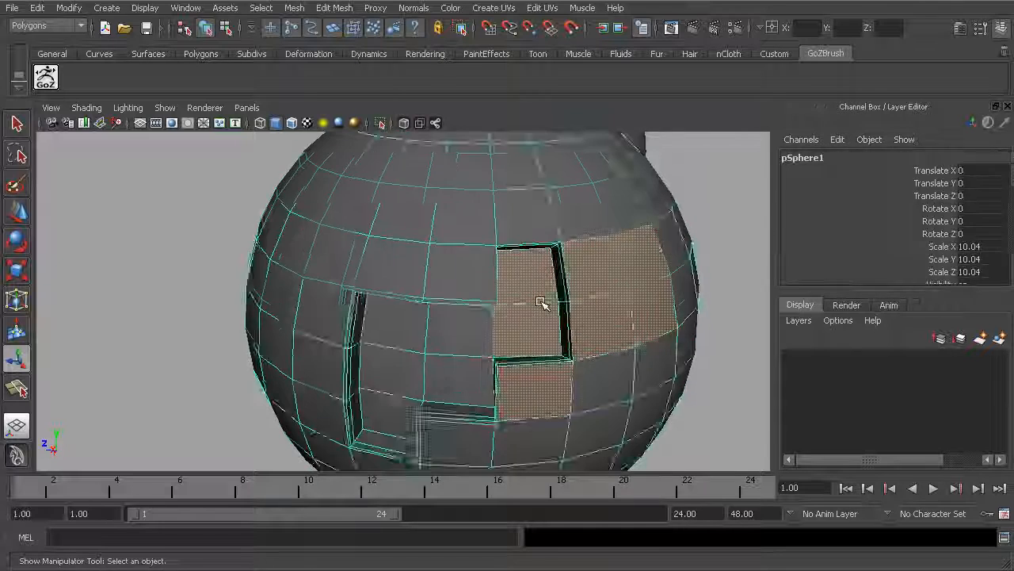
Clear the leftover face highlighting by box-selecting the faces around the earlier recesses and deselecting them
{"action": "left_click_drag", "start_coordinate": [544, 301], "coordinate": [537, 306], "text": "alt"}
{"action": "right_click_drag", "start_coordinate": [538, 306], "coordinate": [448, 277], "text": "ctrl"}
{"action": "left_click_drag", "start_coordinate": [708, 460], "coordinate": [706, 456]}
{"action": "left_click", "coordinate": [607, 306]}
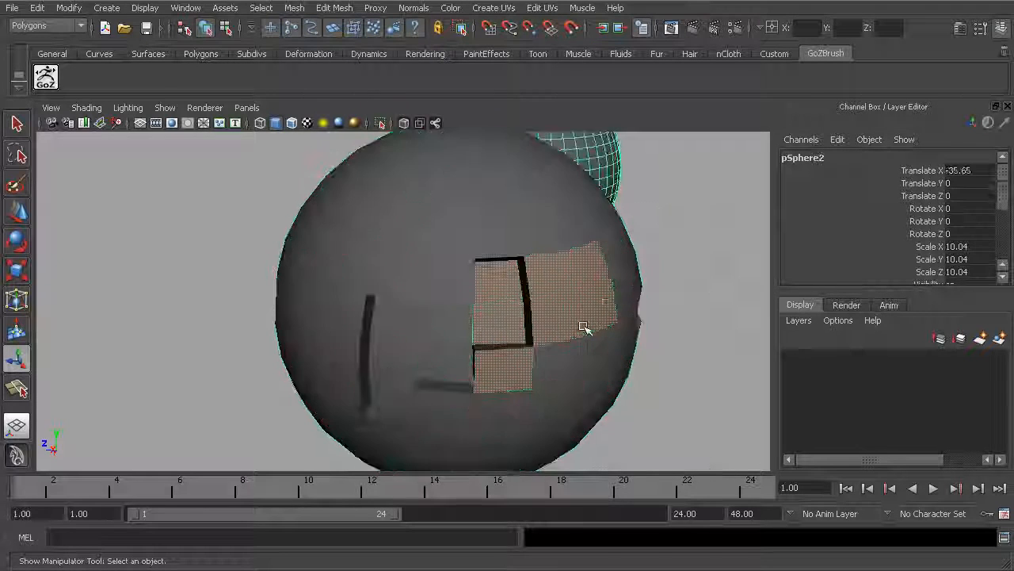
{"action": "right_click_drag", "start_coordinate": [578, 331], "coordinate": [577, 292]}
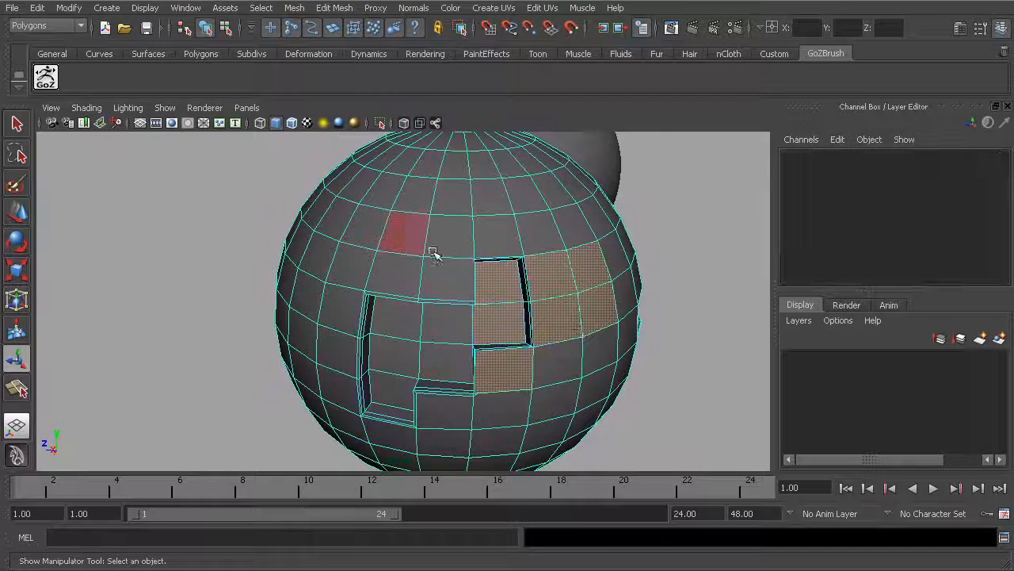
{"action": "left_click_drag", "start_coordinate": [632, 199], "coordinate": [391, 485]}
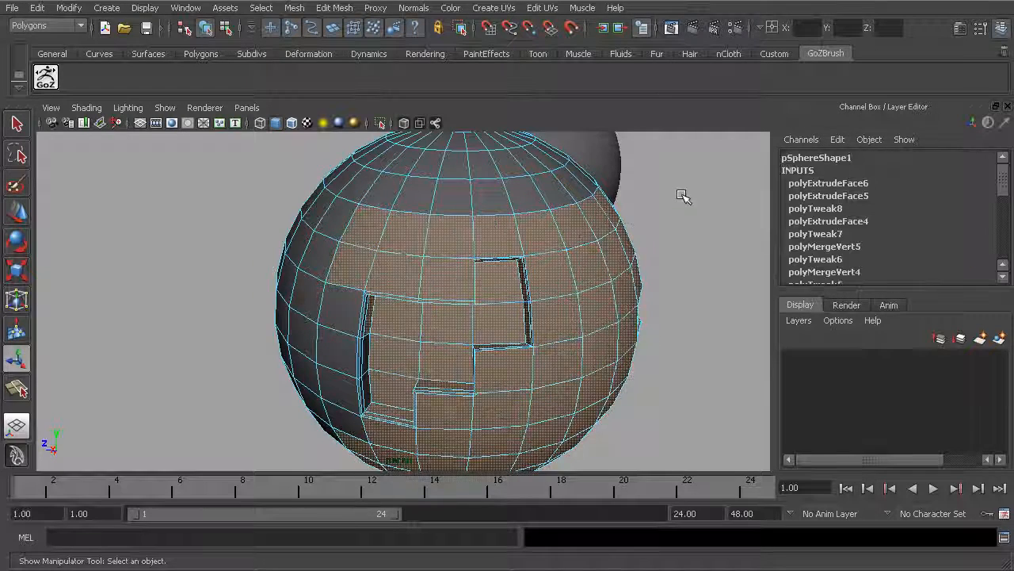
{"action": "right_click_drag", "start_coordinate": [675, 233], "coordinate": [611, 236], "text": "alt"}
{"action": "left_click", "coordinate": [305, 400]}
Return to object selection, deselect the sphere, and inspect the recesses on both sides in the unsmoothed display
{"action": "right_click_drag", "start_coordinate": [331, 366], "coordinate": [521, 386], "text": "alt"}
{"action": "left_click_drag", "start_coordinate": [520, 386], "coordinate": [663, 394], "text": "alt"}
{"action": "right_click_drag", "start_coordinate": [664, 394], "coordinate": [566, 362], "text": "alt"}
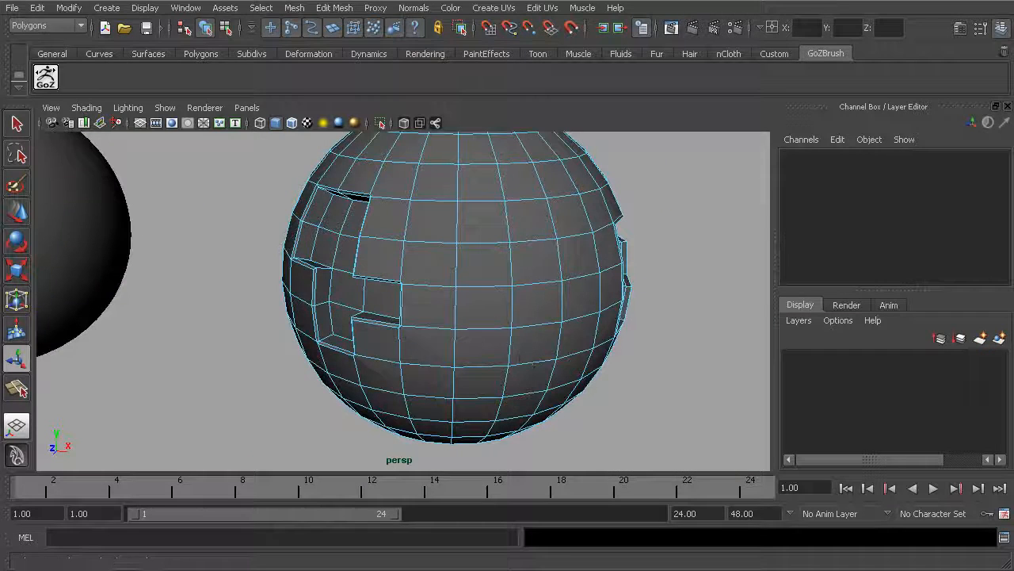
{"action": "left_click", "coordinate": [206, 28]}
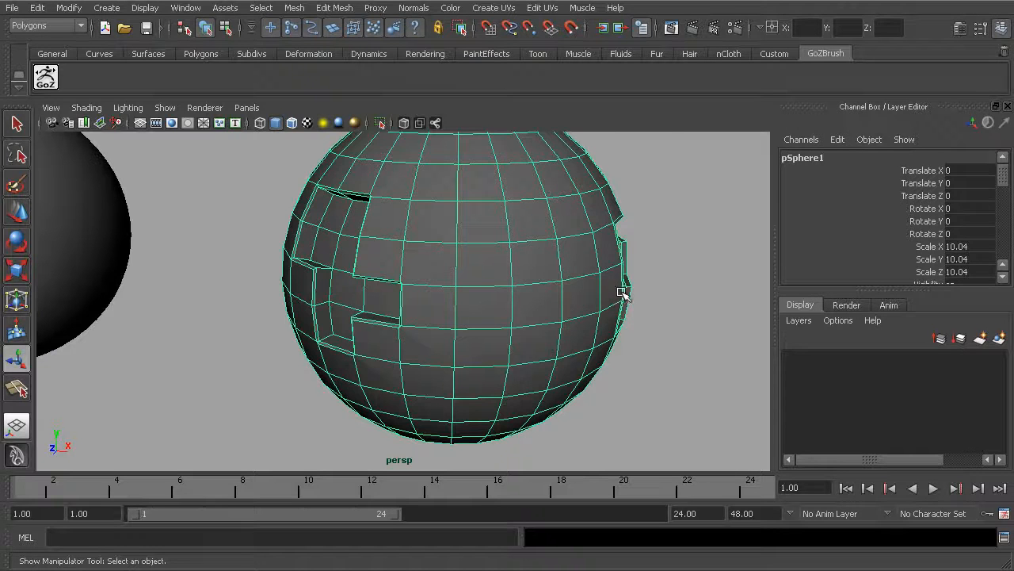
{"action": "left_click", "coordinate": [657, 279]}
{"action": "left_click_drag", "start_coordinate": [652, 326], "coordinate": [613, 336], "text": "alt"}
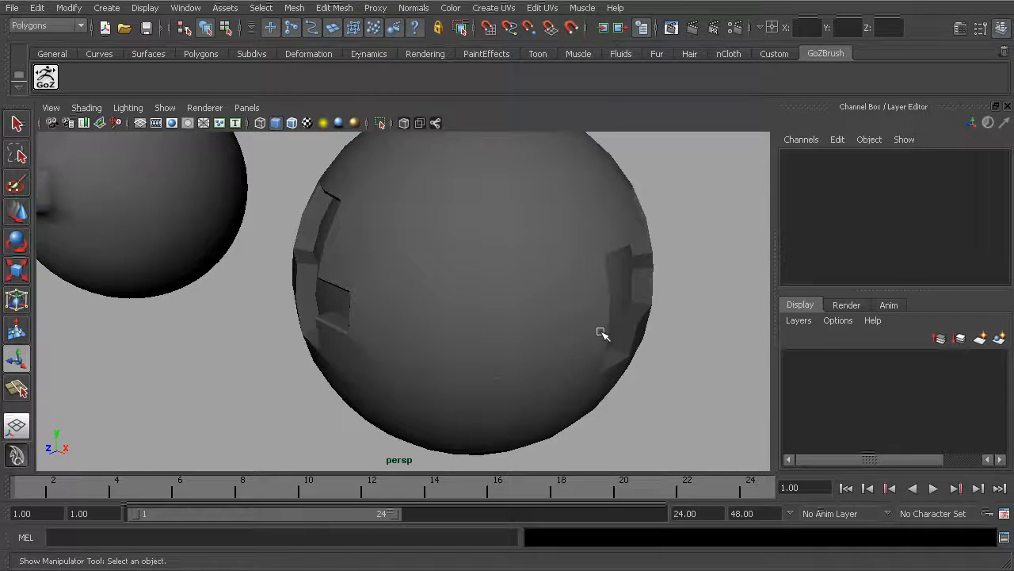